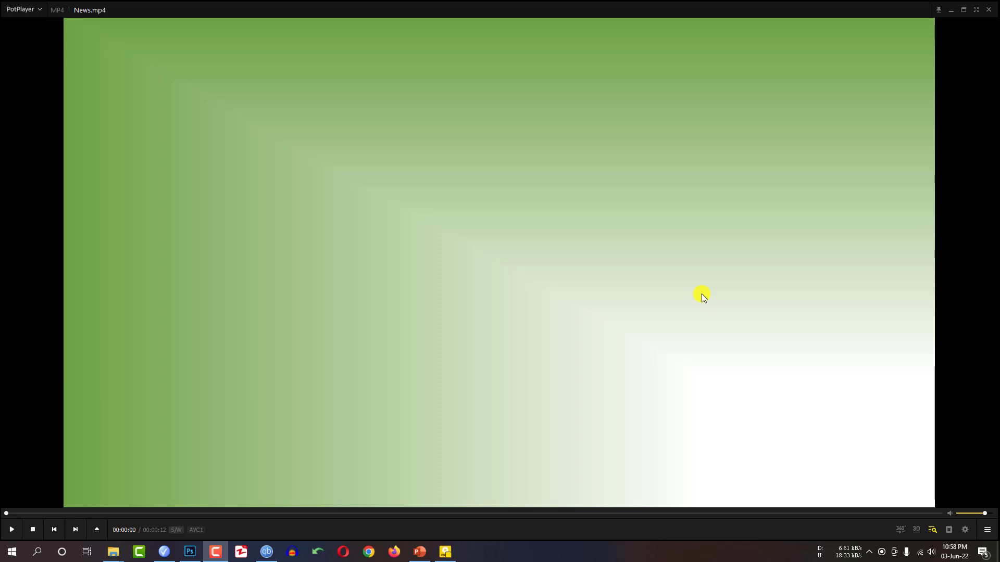
# Play the finished News.mp4 intro in PotPlayer
pyautogui.click(610, 282)
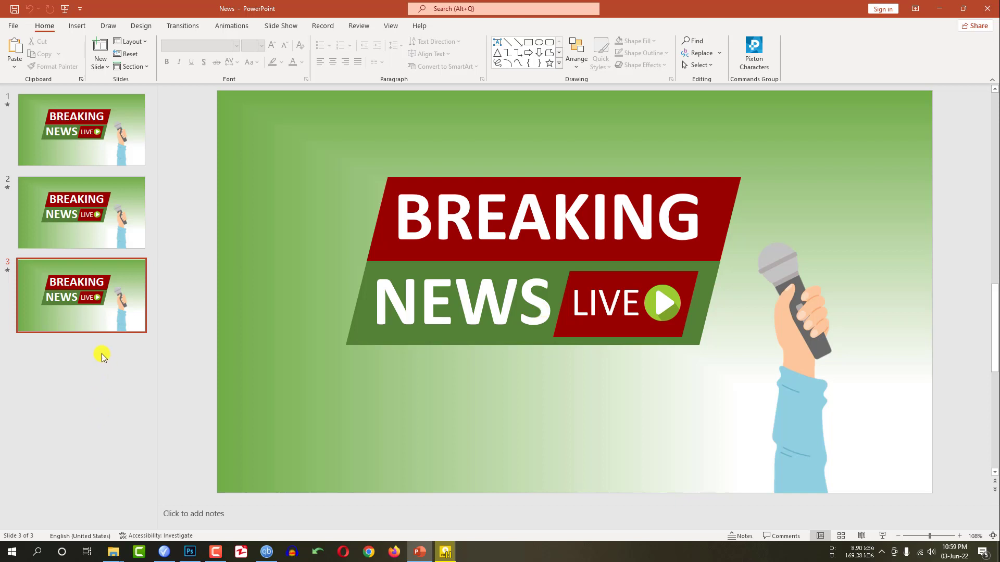
# Add a blank slide 4 and give its background the green preset gradient fill
pyautogui.click(101, 65)
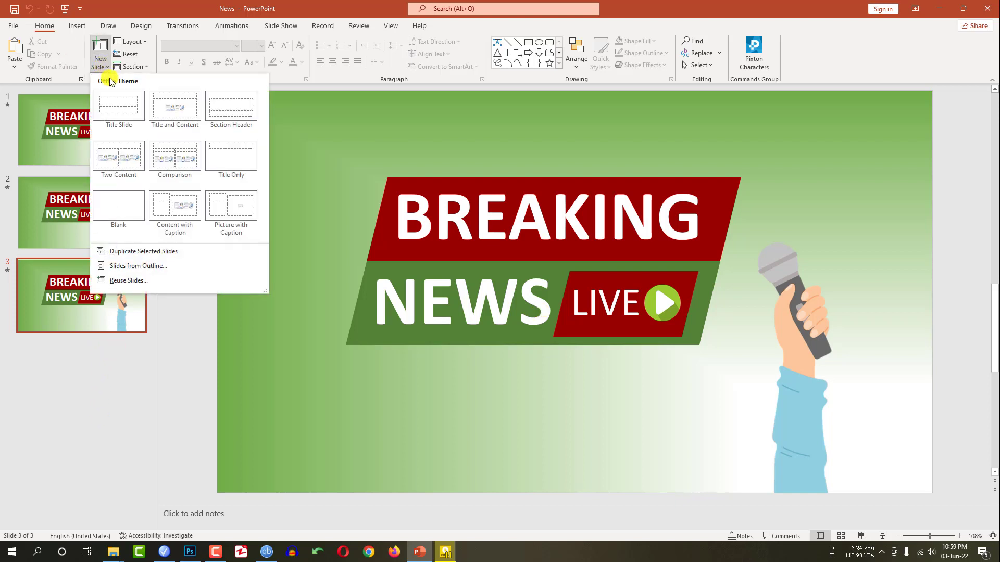
pyautogui.click(121, 216)
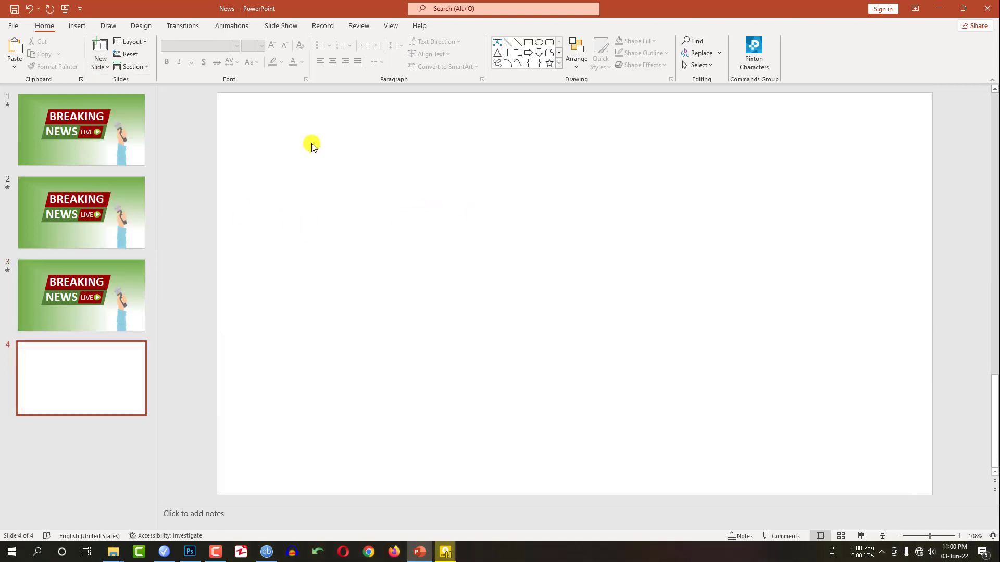
pyautogui.click(141, 26)
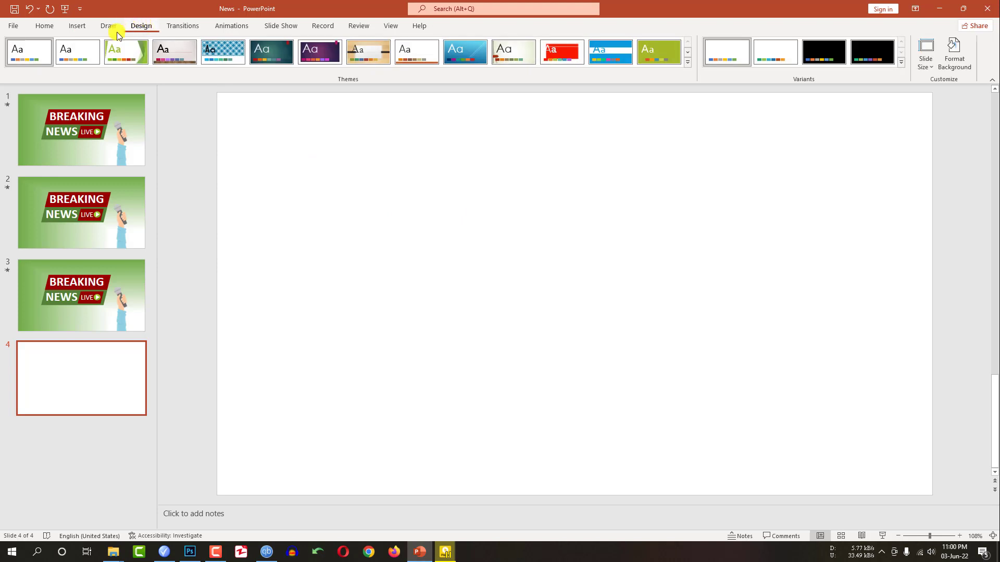
pyautogui.click(955, 57)
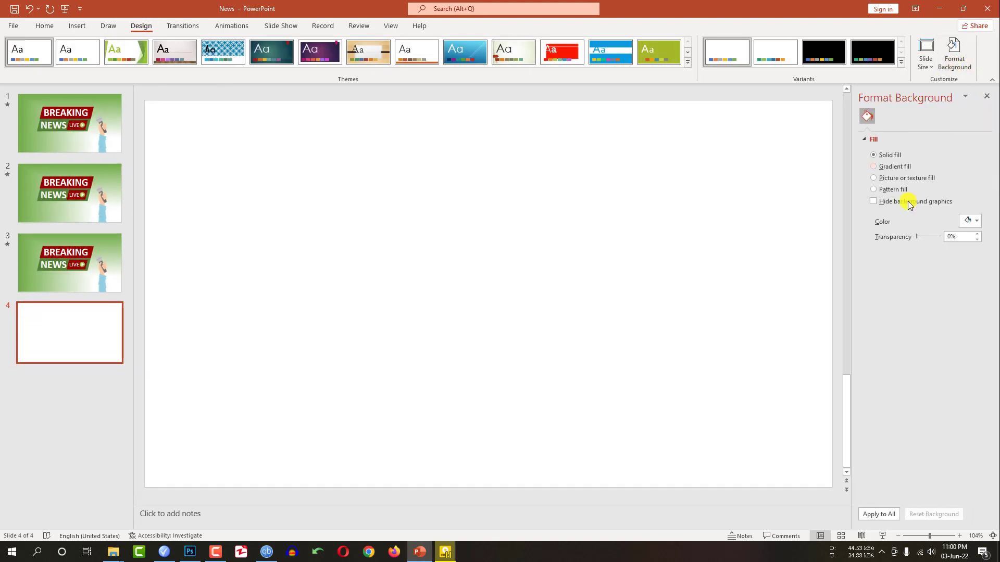
pyautogui.click(879, 166)
pyautogui.click(971, 221)
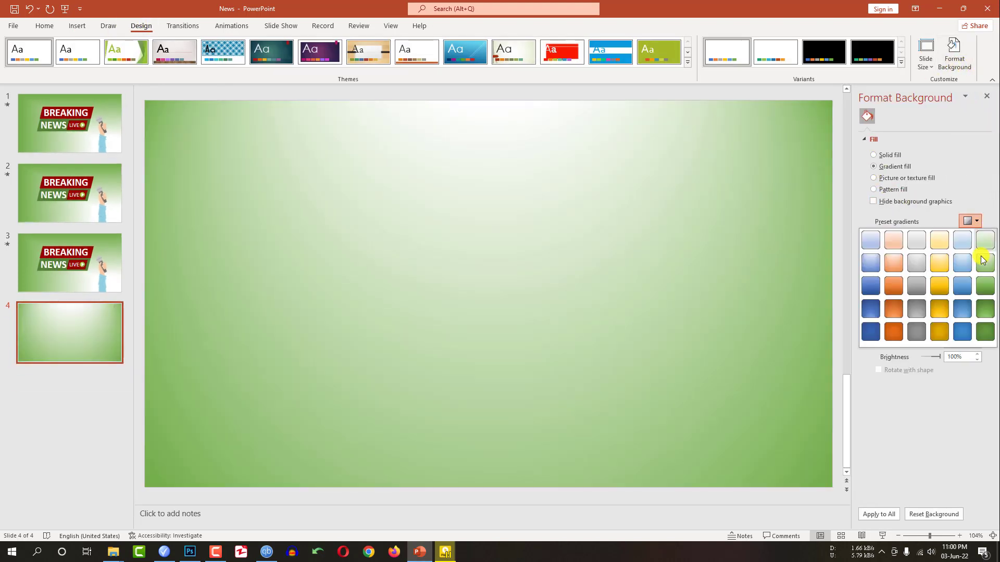
pyautogui.click(987, 267)
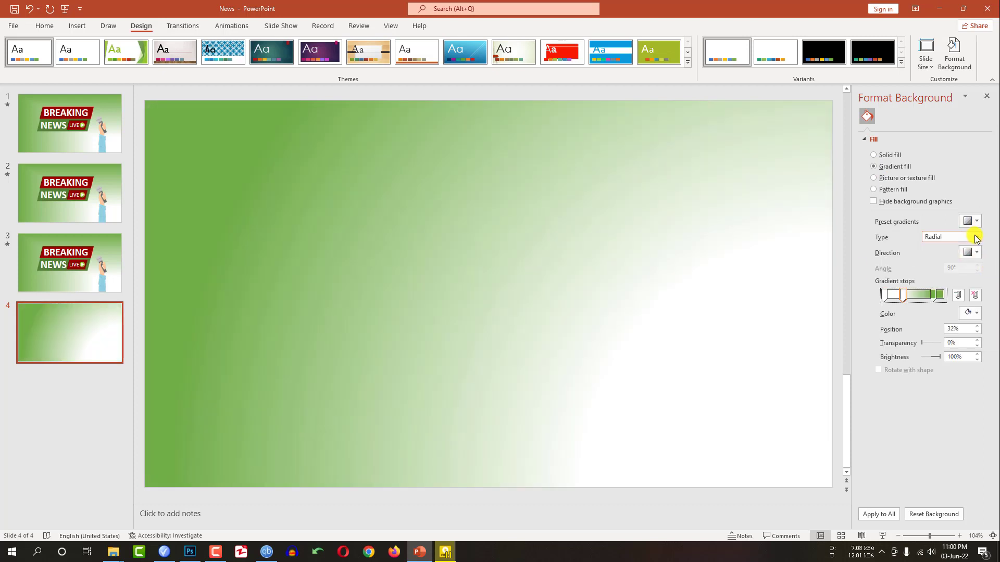
# Keep the gradient Radial with a stop at 30%, comparing against slide 3
pyautogui.click(977, 237)
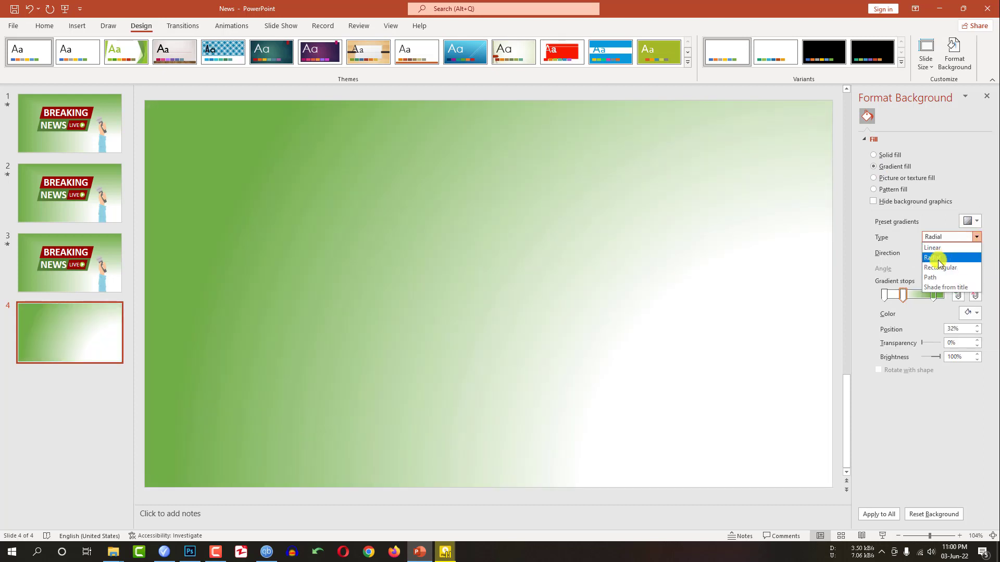
pyautogui.click(936, 255)
pyautogui.moveTo(905, 300)
pyautogui.mouseDown()
pyautogui.moveTo(918, 297)
pyautogui.moveTo(895, 297)
pyautogui.mouseUp()
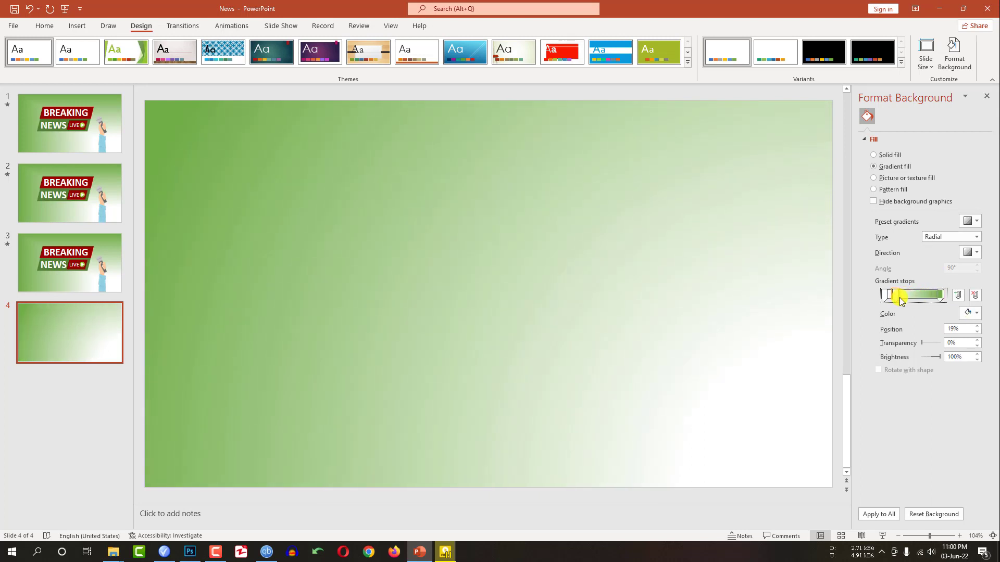
pyautogui.click(59, 284)
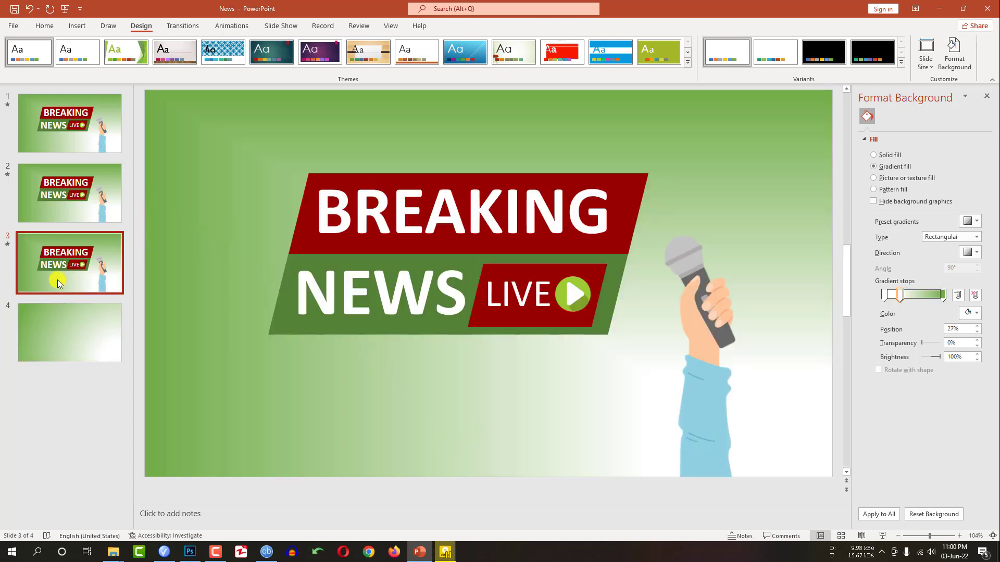
pyautogui.click(62, 338)
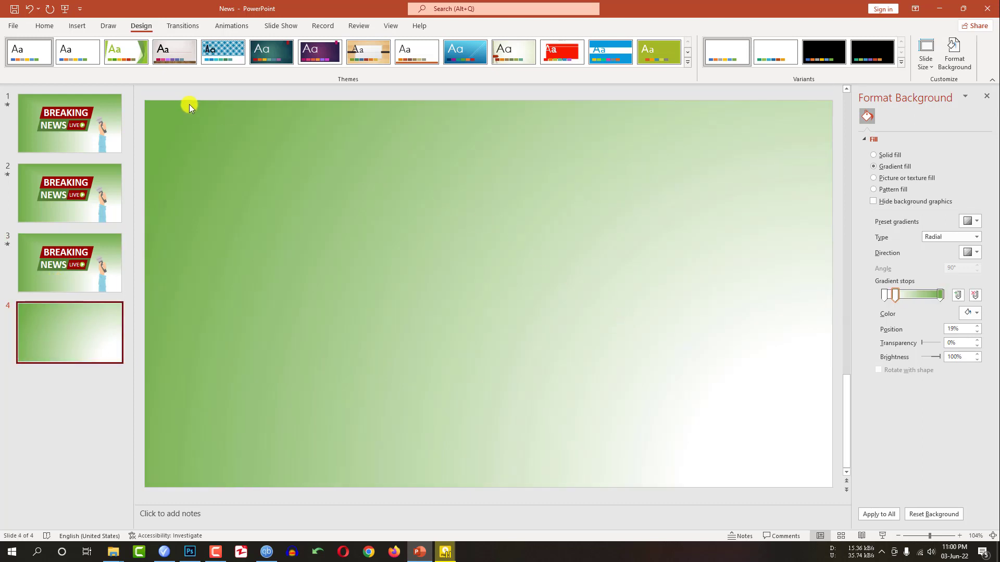
pyautogui.click(78, 25)
# Draw a text box in the upper part of slide 4 reading BREAKING
pyautogui.click(167, 52)
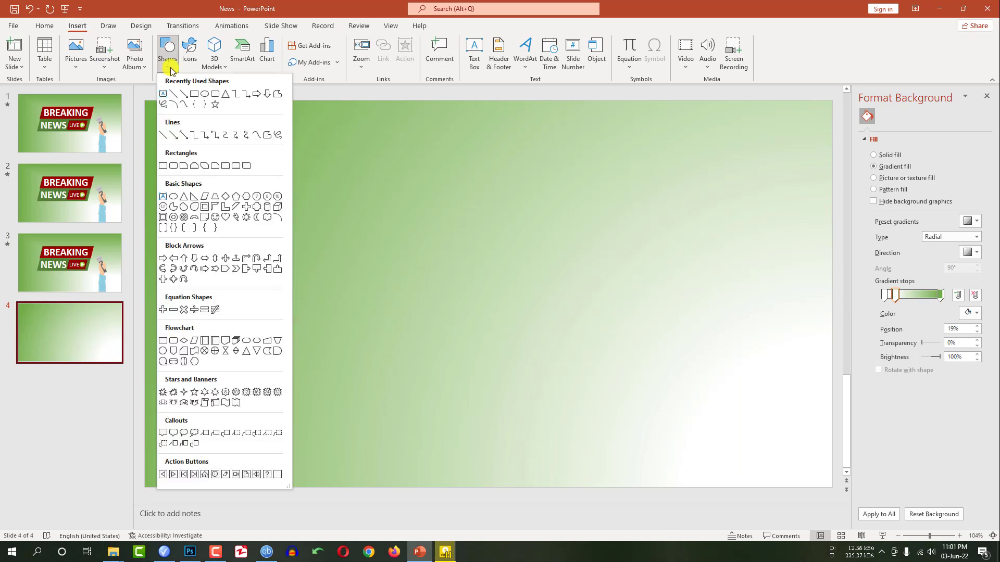
pyautogui.click(163, 96)
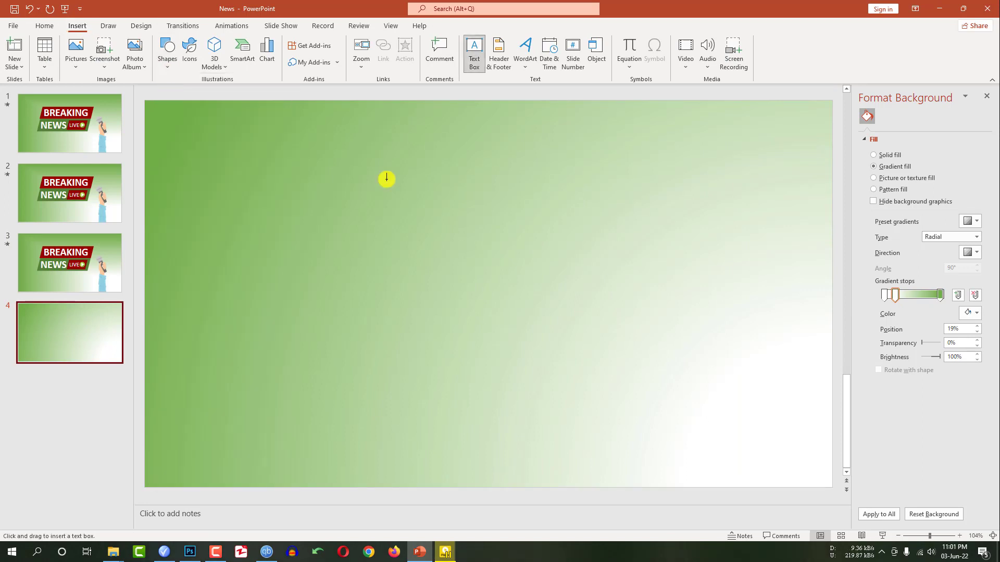
pyautogui.moveTo(341, 192)
pyautogui.mouseDown()
pyautogui.moveTo(603, 292)
pyautogui.moveTo(670, 297)
pyautogui.mouseUp()
pyautogui.write('BREAKING')
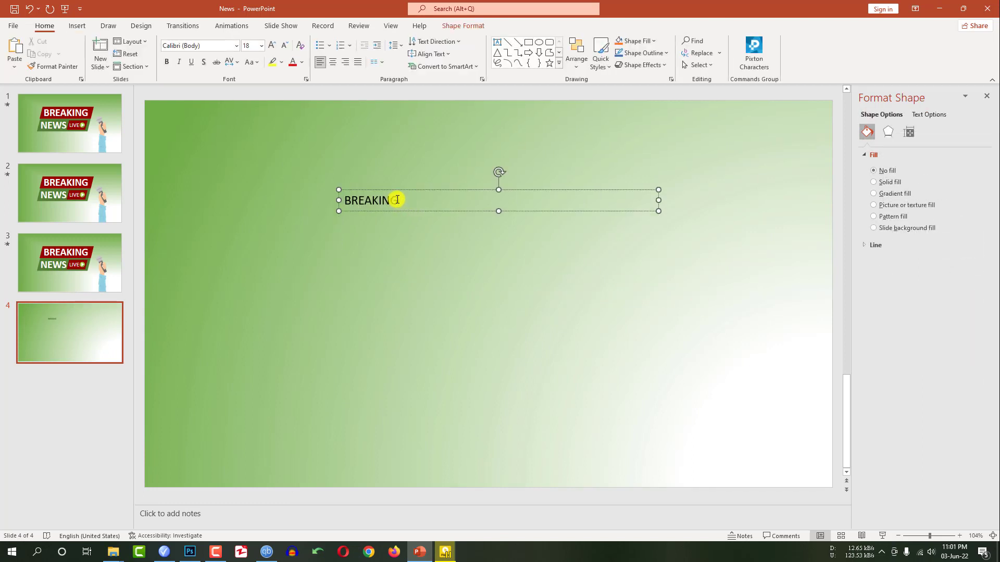
pyautogui.doubleClick(397, 200)
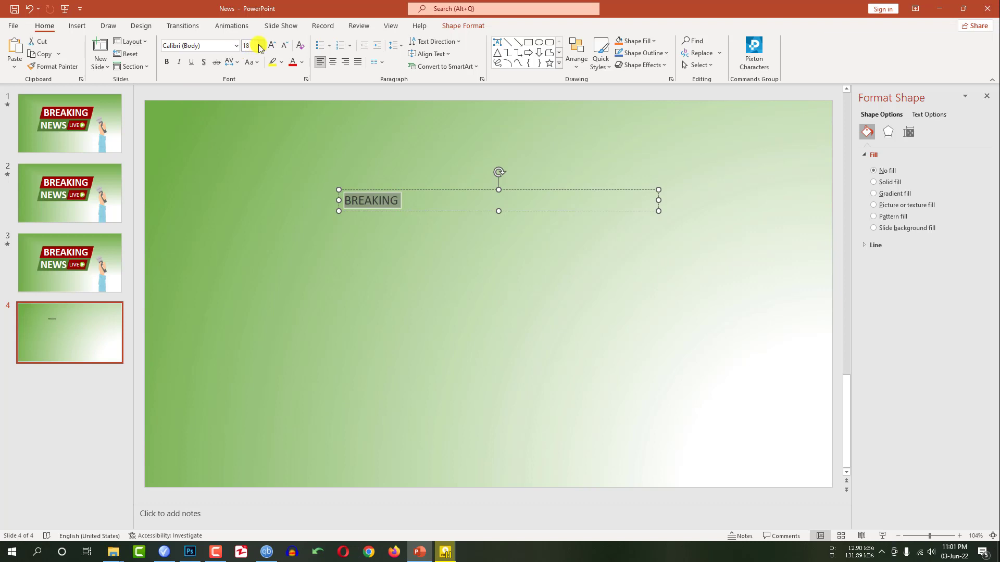
# Format BREAKING as bold, 115 pt, white text
pyautogui.click(167, 62)
pyautogui.click(272, 45)
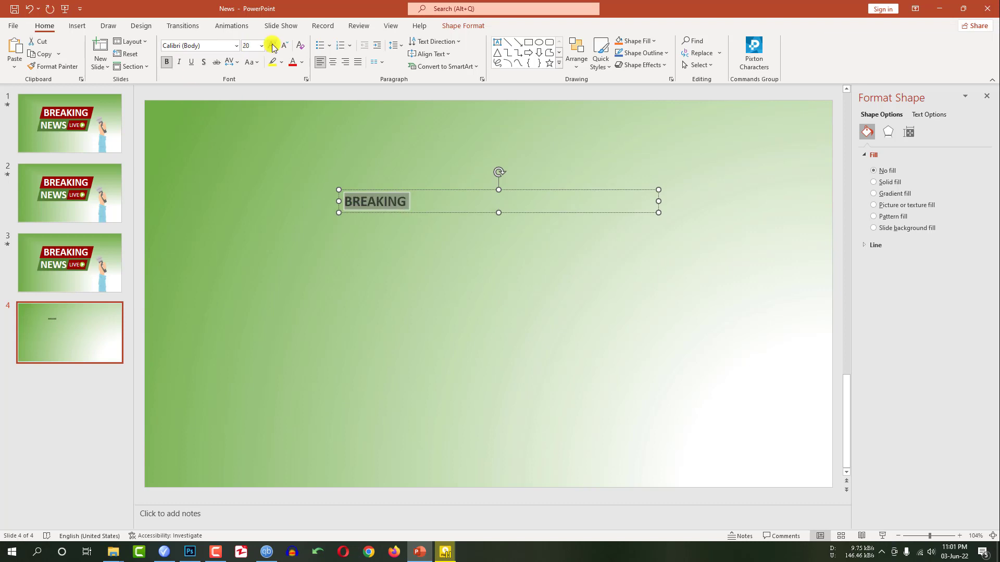
pyautogui.click(272, 45)
pyautogui.click(271, 45)
pyautogui.click(271, 45)
pyautogui.click(271, 45)
pyautogui.click(272, 45)
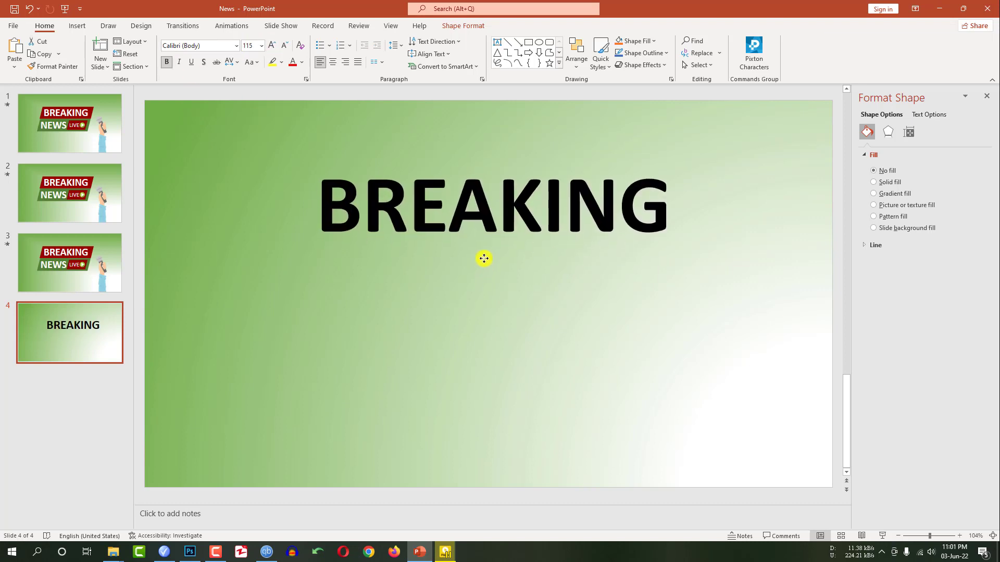
pyautogui.click(498, 219)
pyautogui.doubleClick(498, 218)
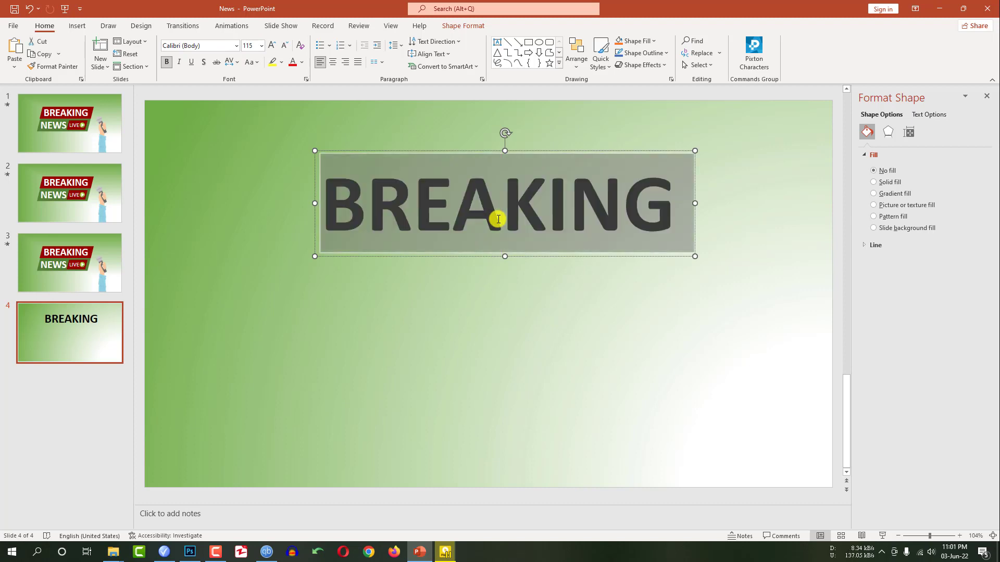
pyautogui.click(302, 62)
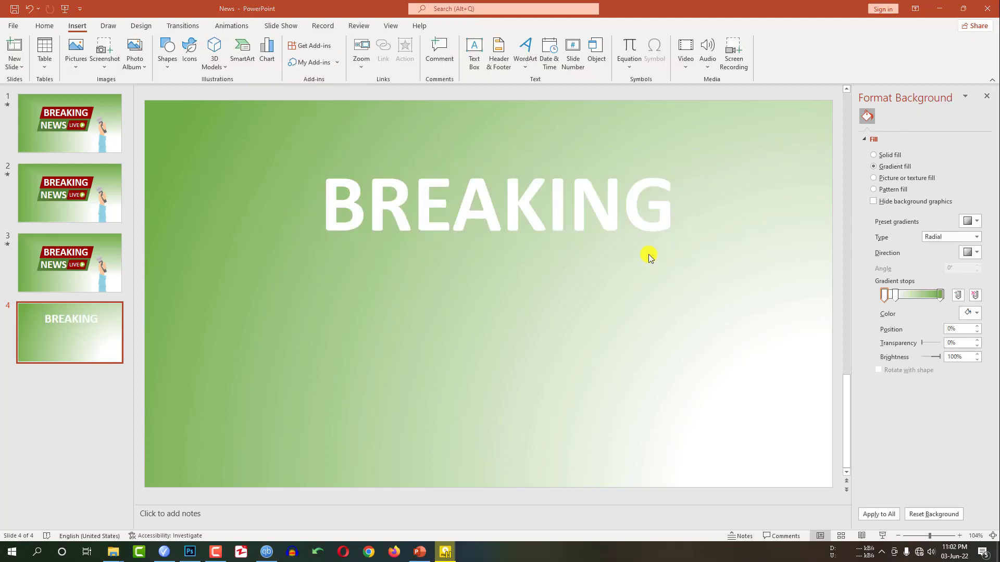
# Draw a parallelogram over BREAKING and fill it with a custom dark red
pyautogui.click(168, 66)
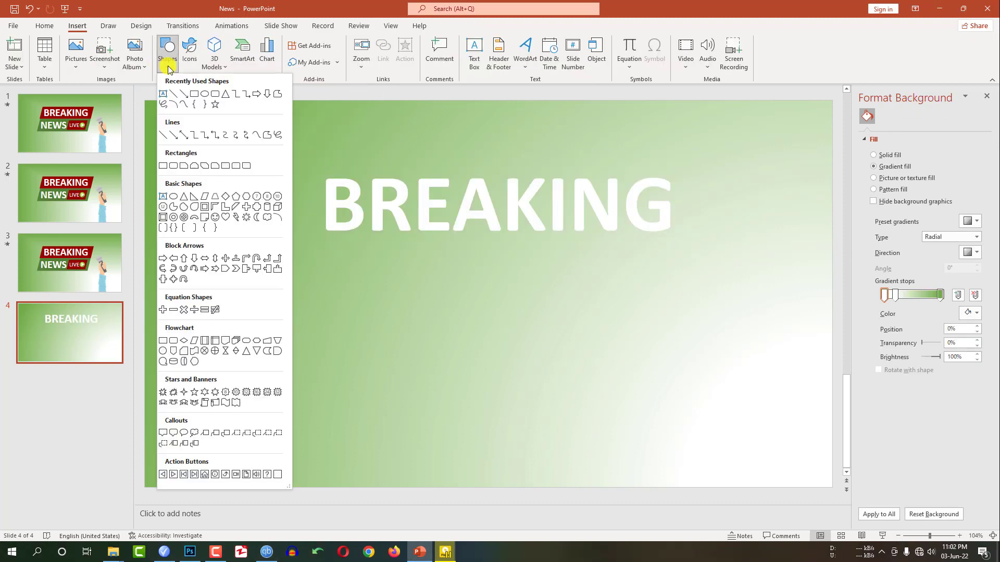
pyautogui.click(203, 196)
pyautogui.moveTo(307, 158); pyautogui.dragTo(696, 256)
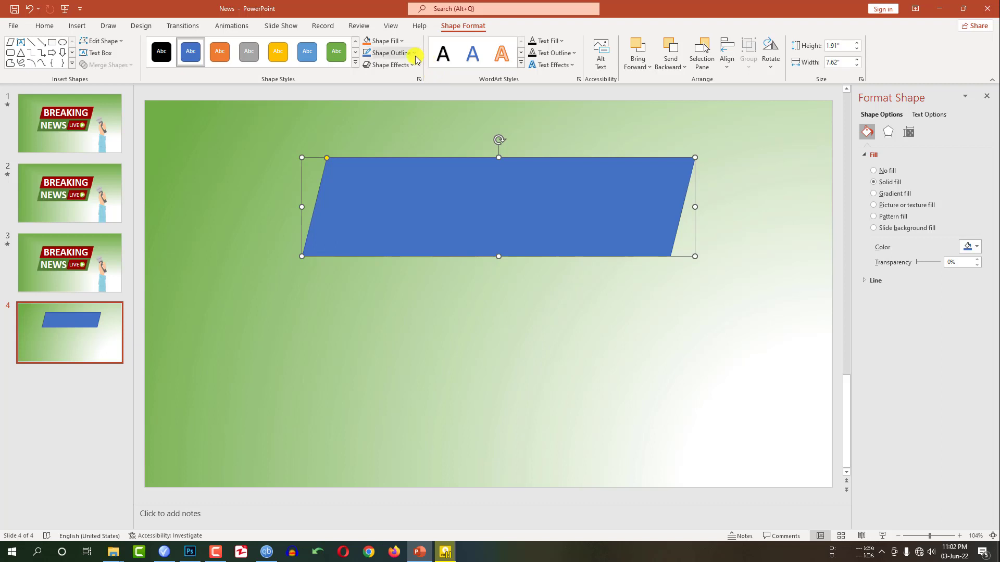
pyautogui.click(401, 41)
pyautogui.click(368, 169)
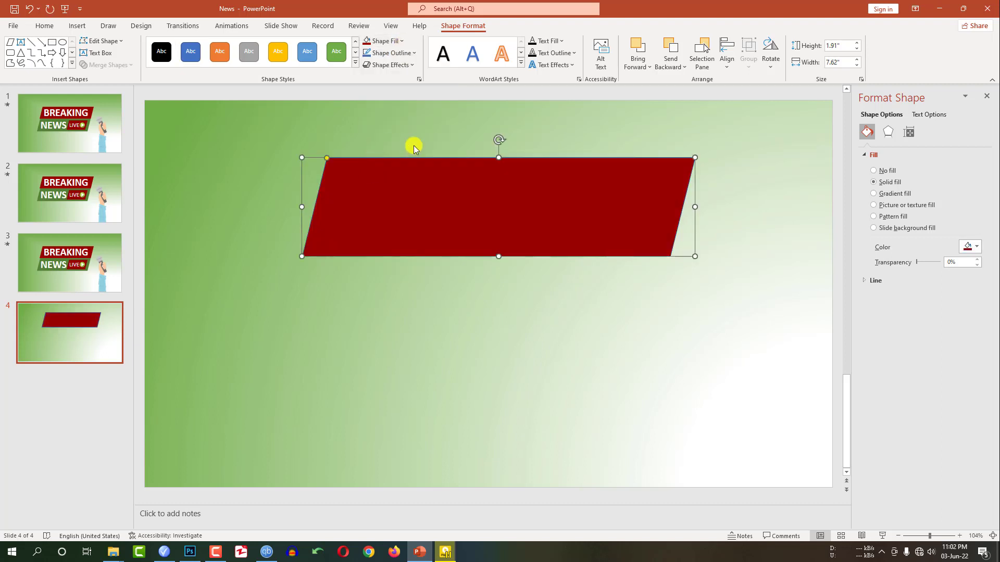
pyautogui.click(401, 41)
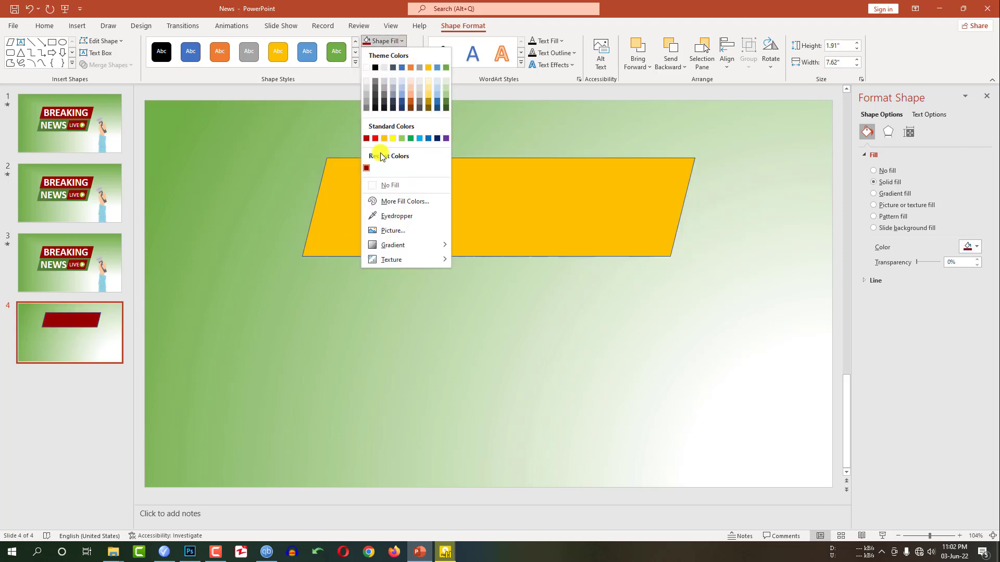
pyautogui.click(402, 201)
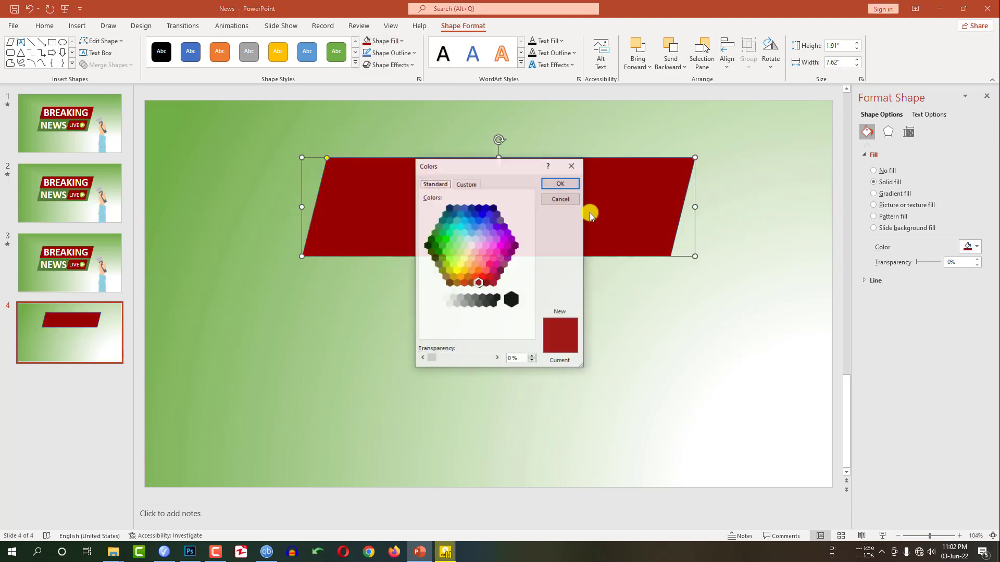
pyautogui.click(479, 284)
pyautogui.click(556, 183)
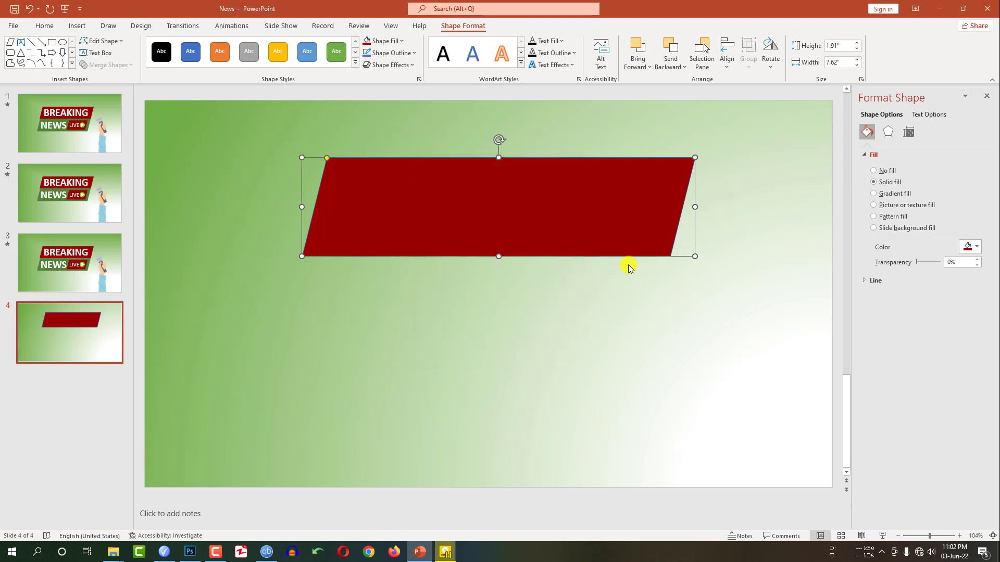
# Remove the parallelogram's outline and send it behind the BREAKING text
pyautogui.click(413, 53)
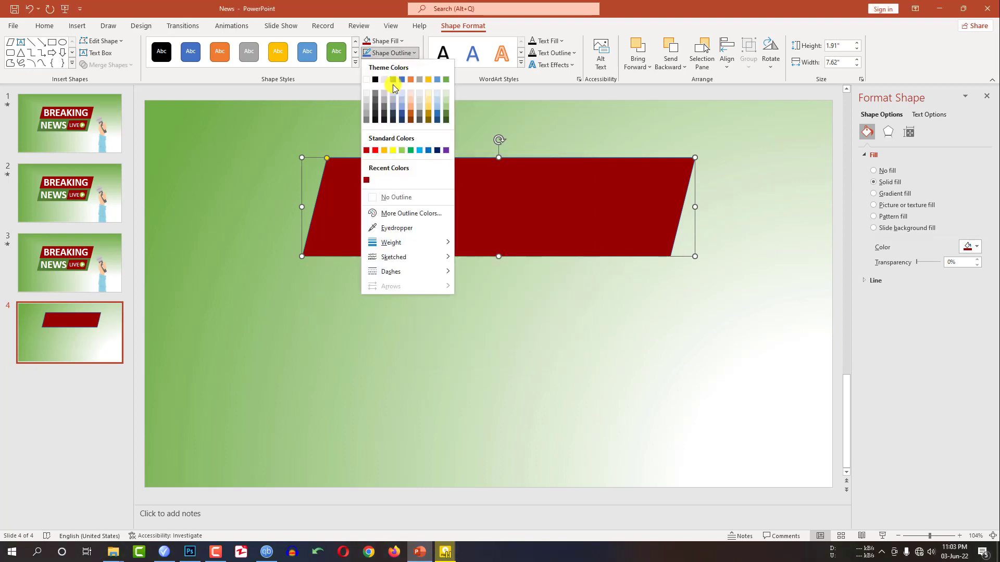
pyautogui.click(388, 197)
pyautogui.click(671, 65)
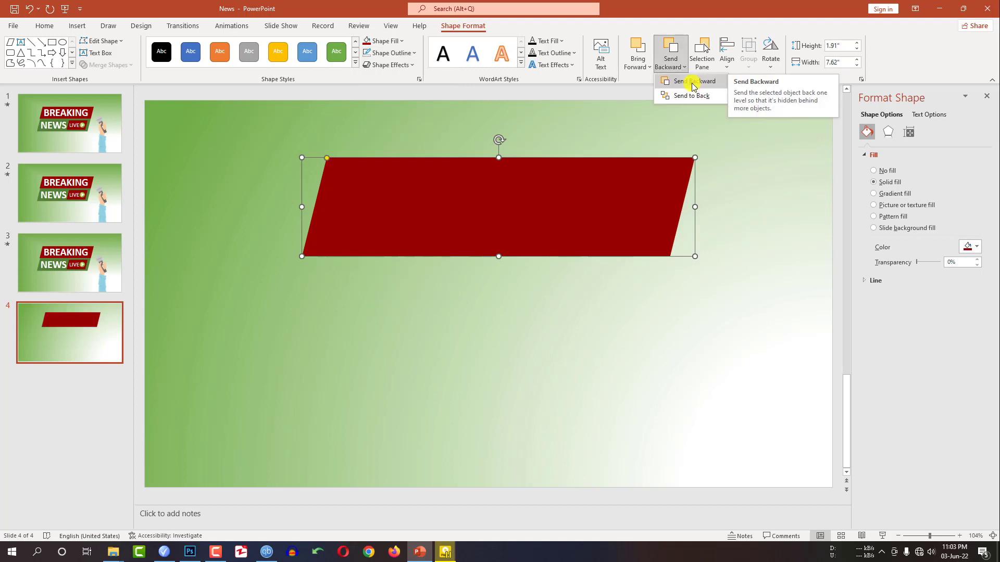
pyautogui.click(692, 83)
# Select the BREAKING text box and red band together and group them
pyautogui.click(611, 212)
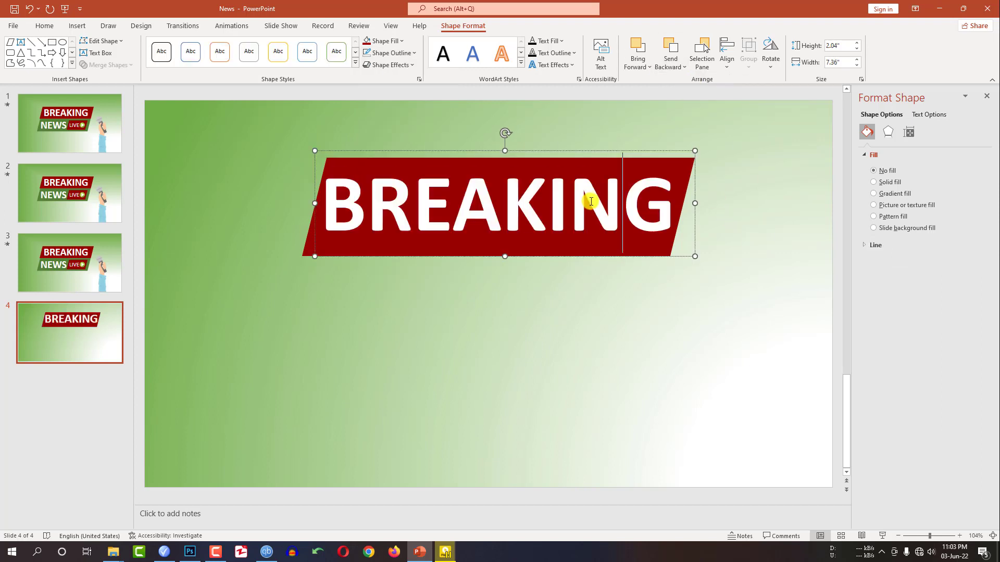
pyautogui.click(492, 151)
pyautogui.keyDown('shift'); pyautogui.click(307, 245); pyautogui.keyUp('shift')
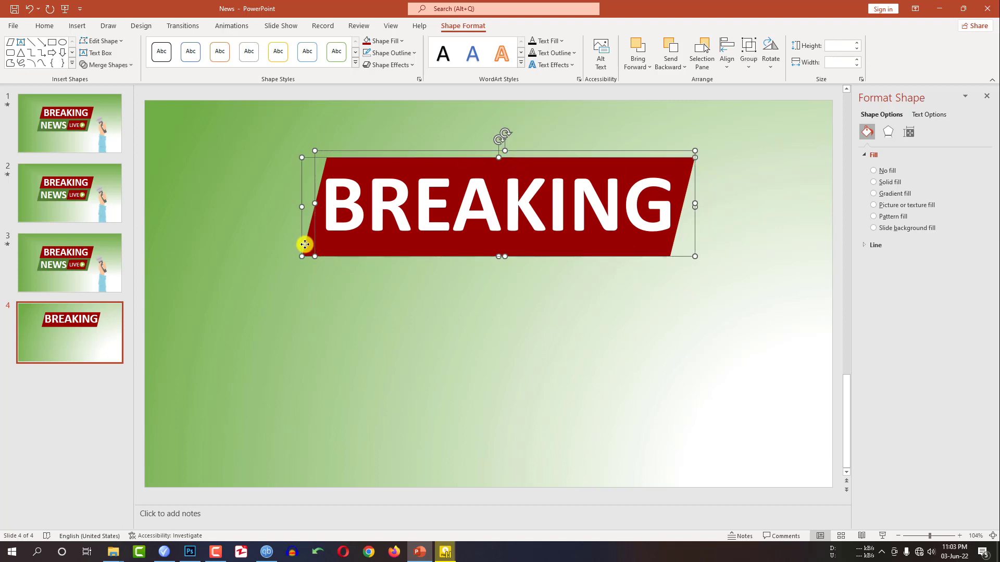
pyautogui.hotkey('ctrl', 'g')
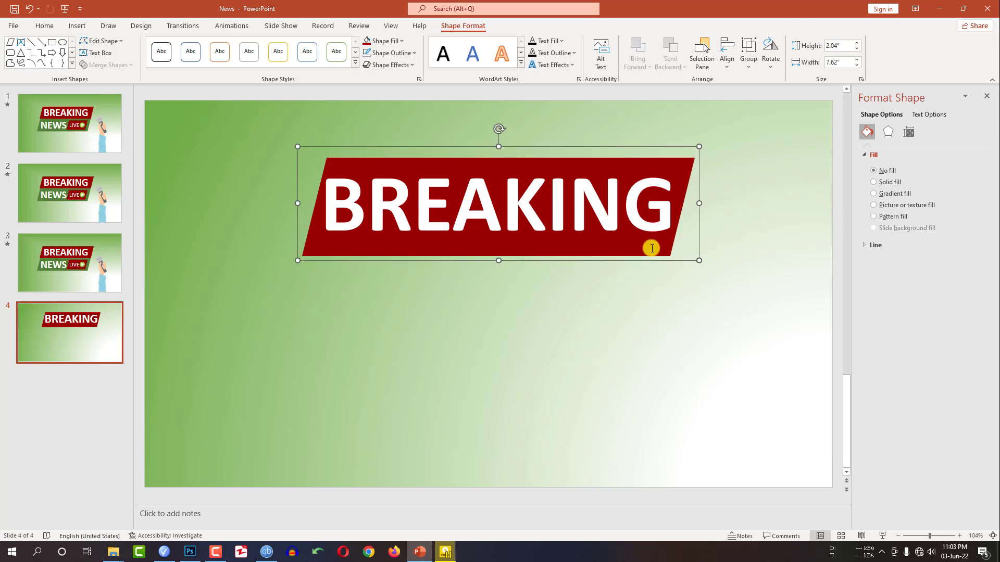
# Duplicate the BREAKING group below it and change the copy's text to NEWS
pyautogui.click(742, 230)
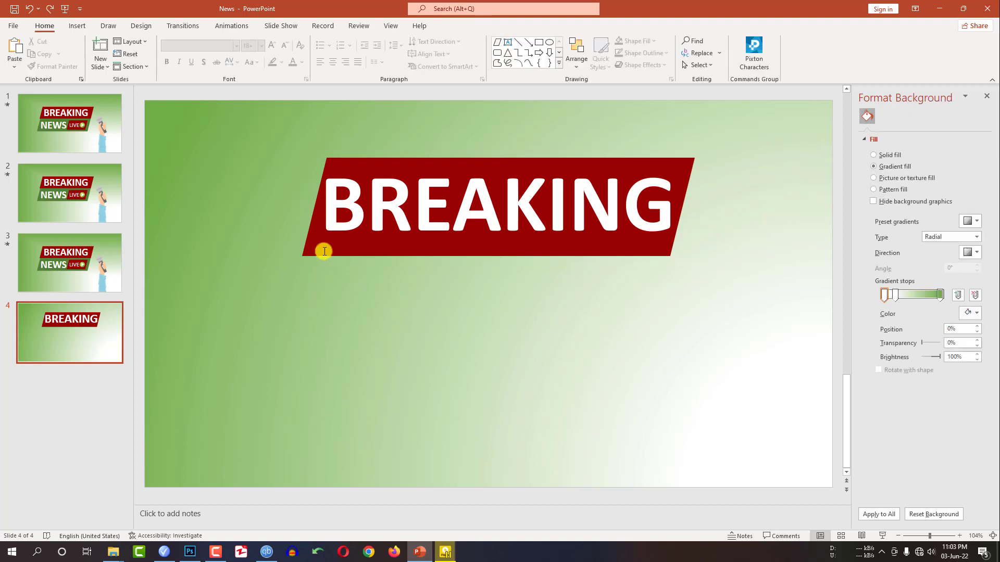
pyautogui.click(308, 245)
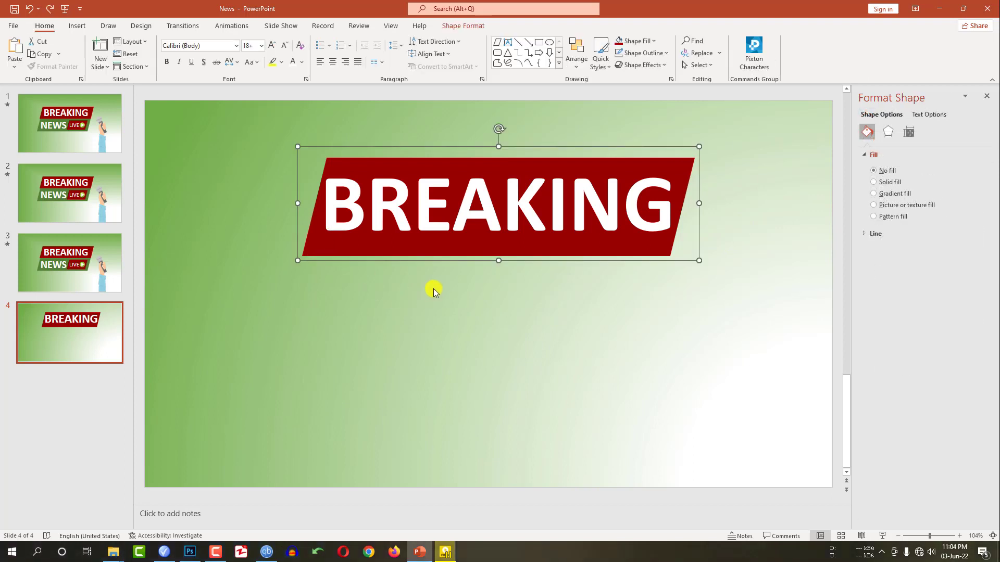
pyautogui.moveTo(424, 254); pyautogui.dragTo(396, 356)
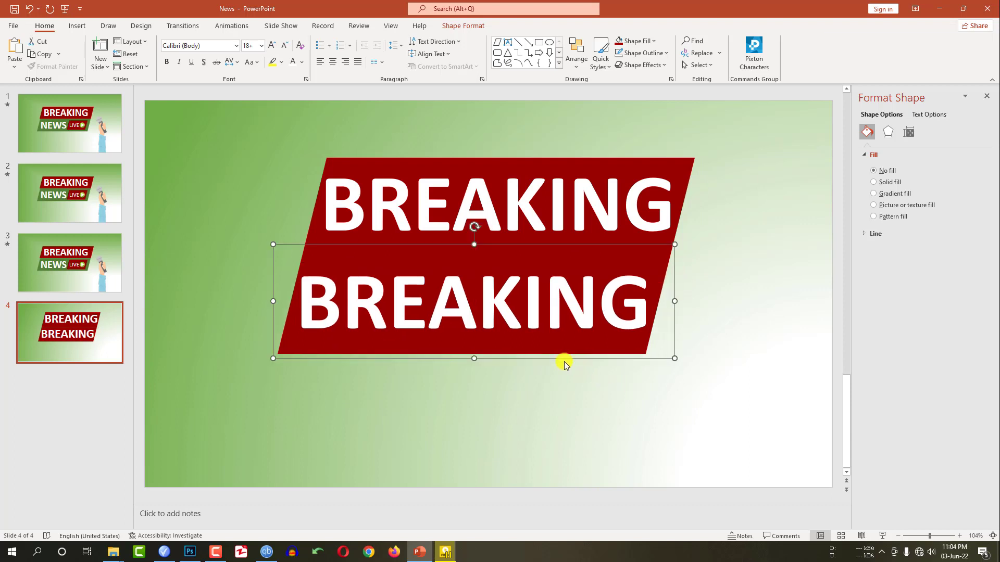
pyautogui.click(562, 317)
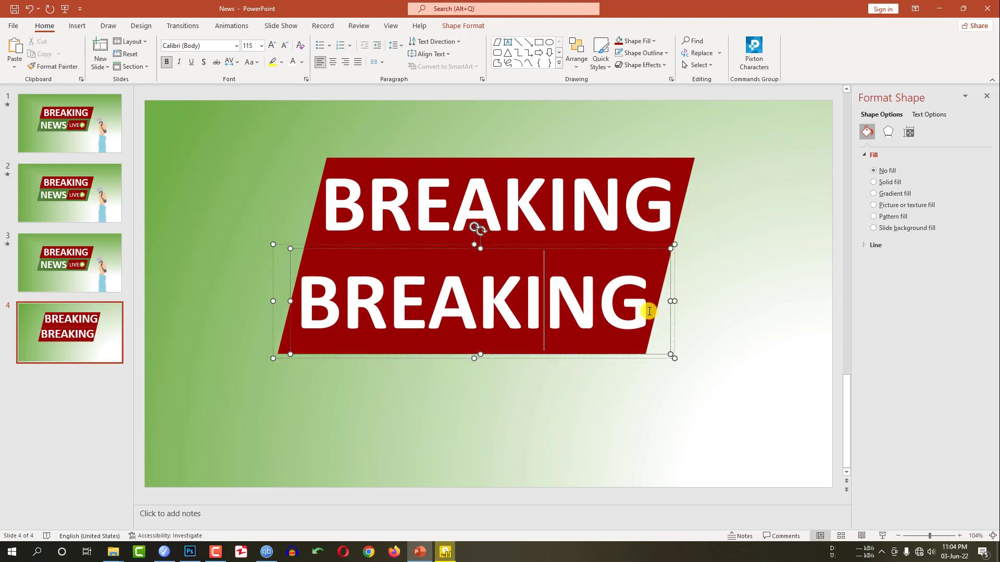
pyautogui.moveTo(646, 309); pyautogui.dragTo(324, 312)
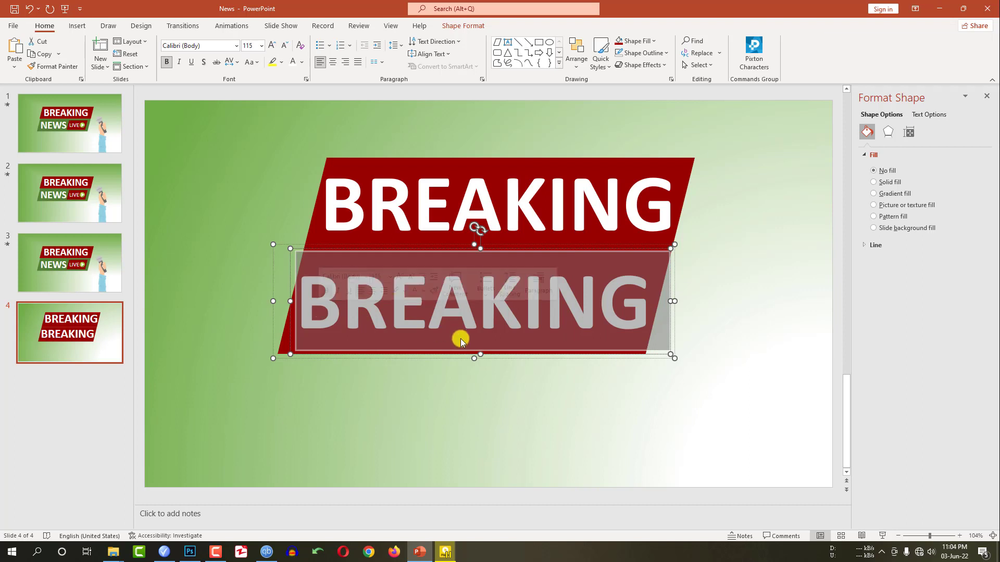
pyautogui.press('BackSpace')
pyautogui.write('NEWS')
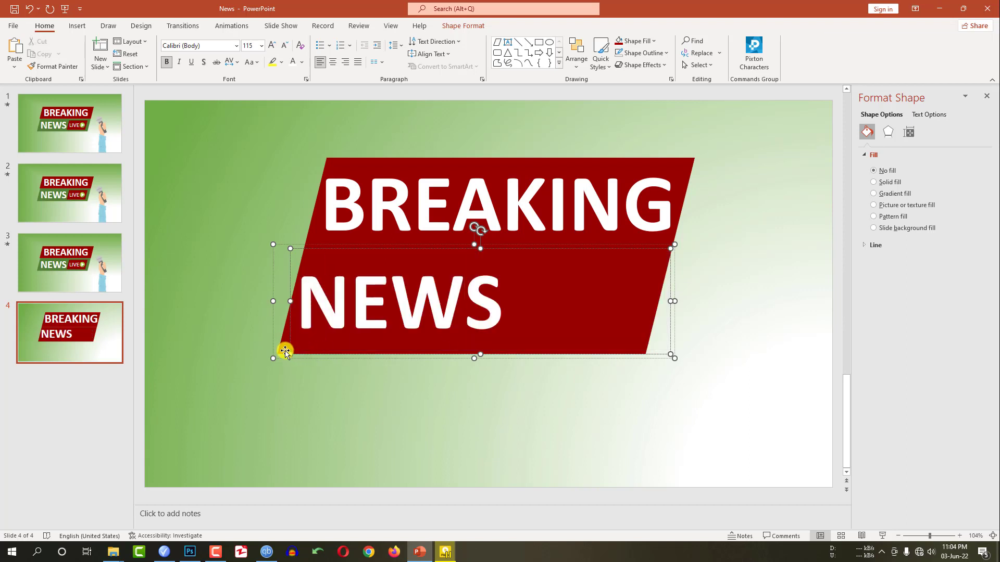
# Fill the NEWS band dark green
pyautogui.click(282, 350)
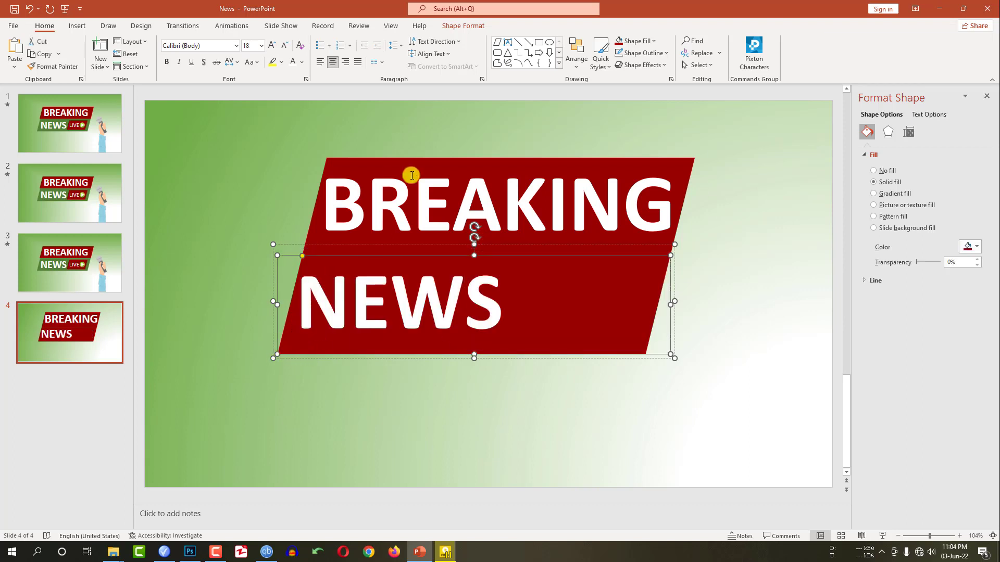
pyautogui.click(465, 28)
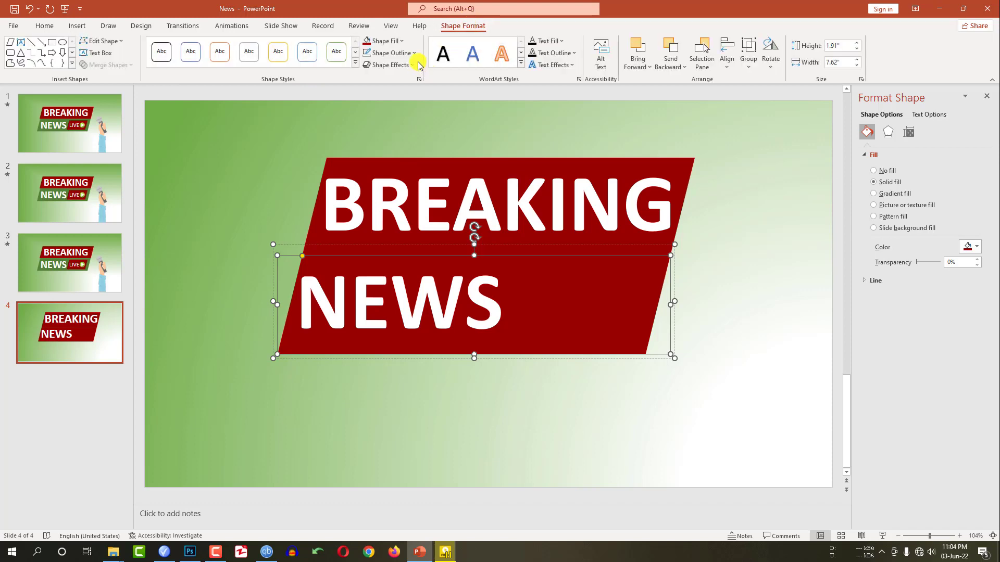
pyautogui.click(401, 40)
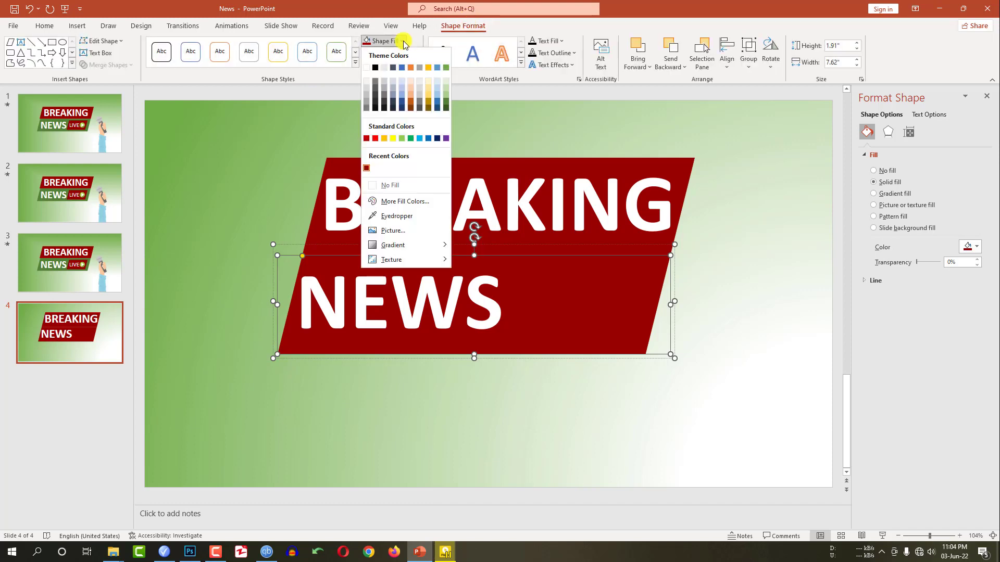
pyautogui.click(446, 102)
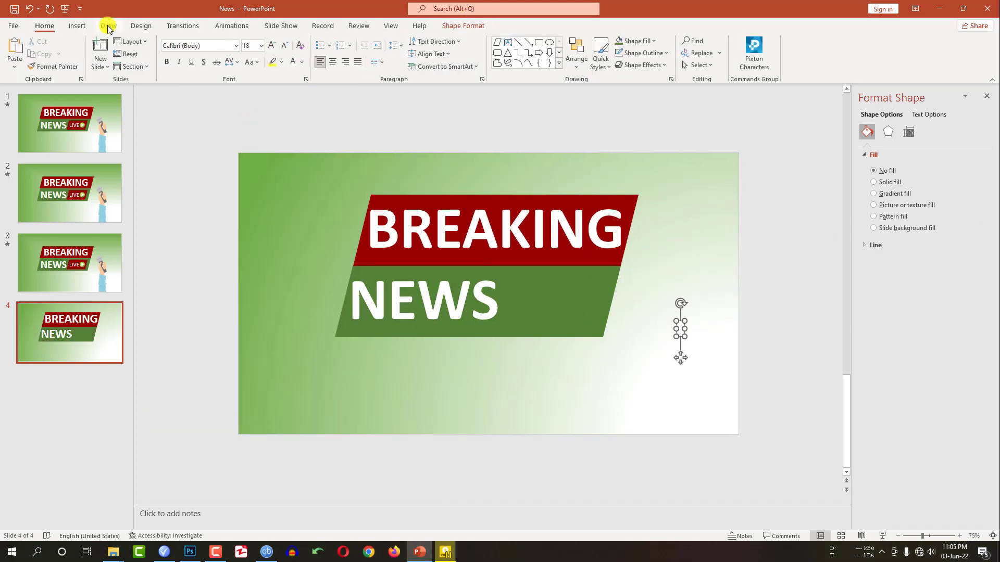
# Draw a dark red, outline-free parallelogram on the NEWS band's right end and widen it
pyautogui.click(78, 26)
pyautogui.click(167, 66)
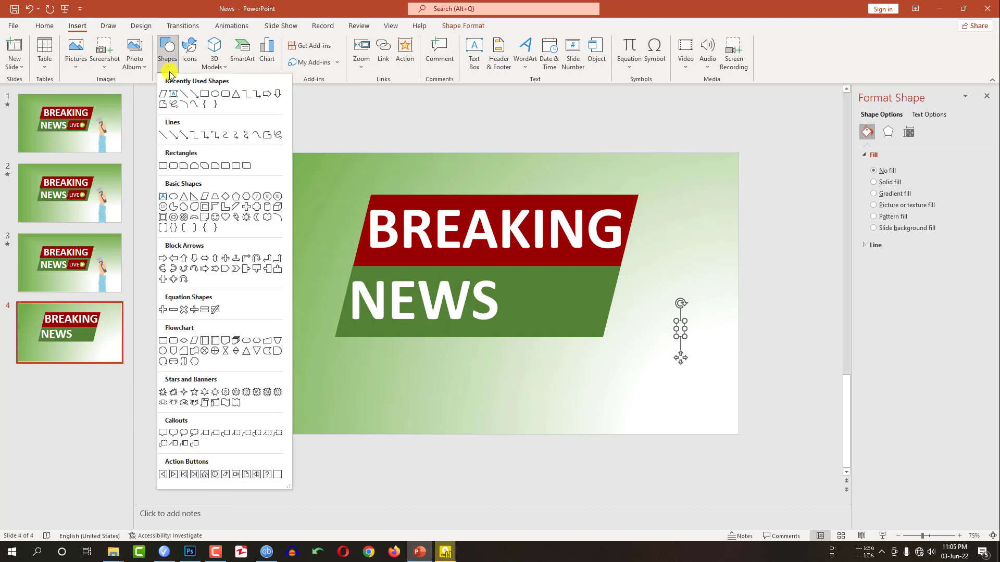
pyautogui.click(163, 97)
pyautogui.moveTo(511, 274); pyautogui.dragTo(598, 326)
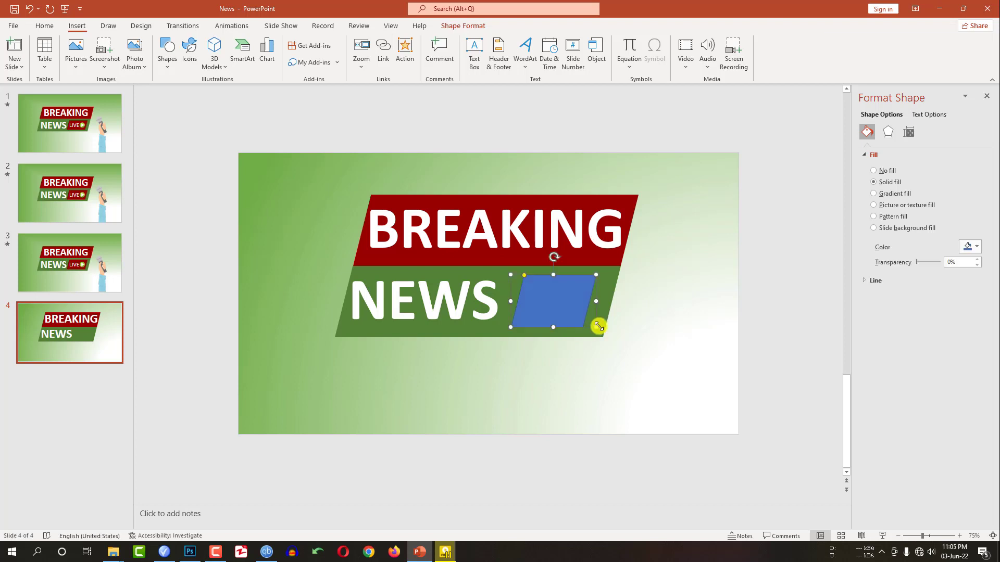
pyautogui.click(399, 42)
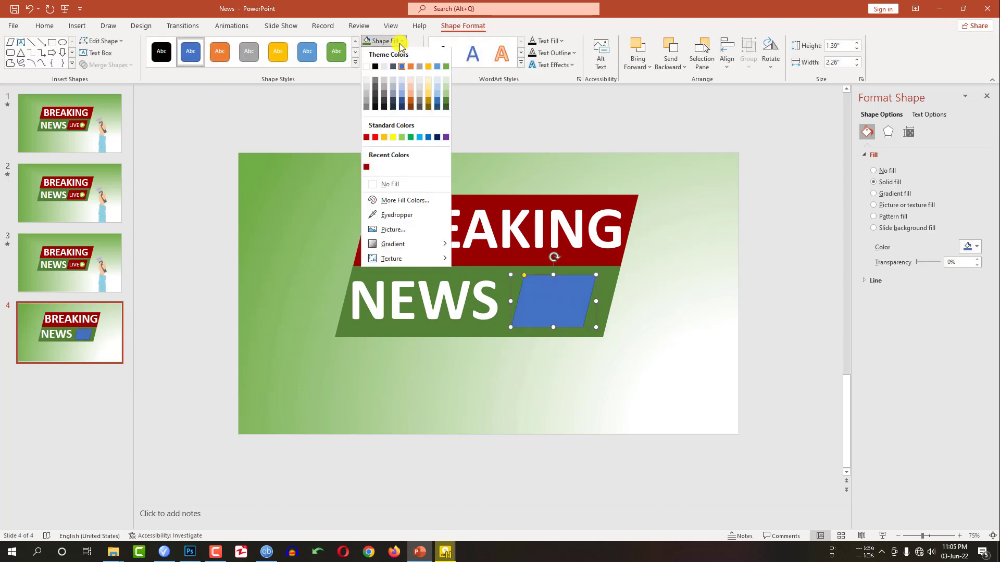
pyautogui.click(366, 167)
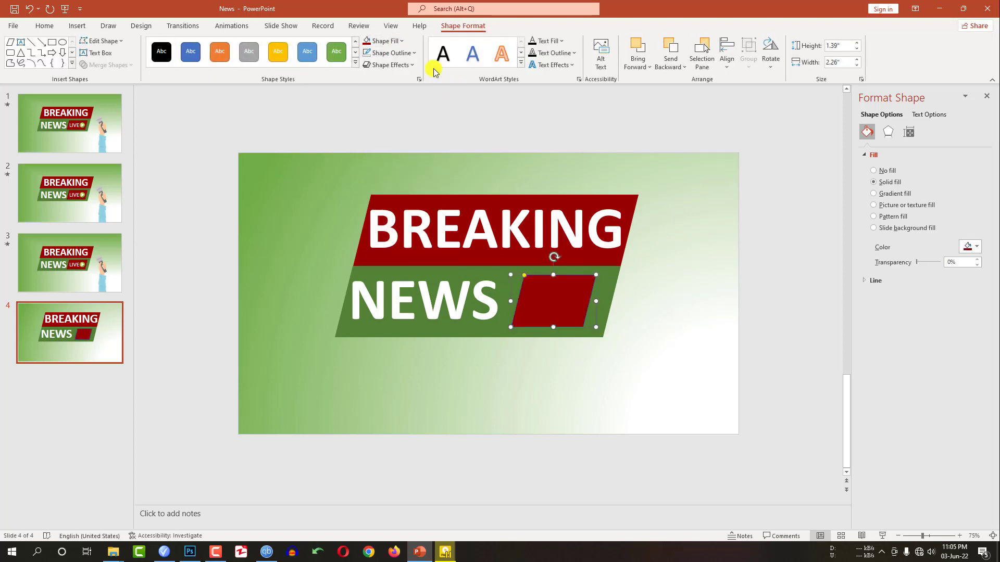
pyautogui.click(406, 53)
pyautogui.click(384, 196)
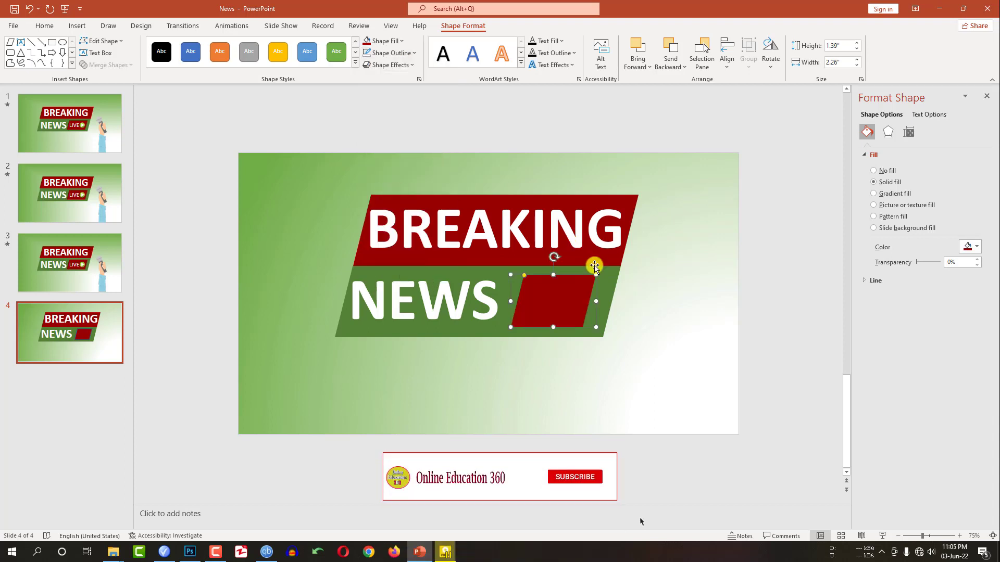
pyautogui.moveTo(596, 301); pyautogui.dragTo(606, 301)
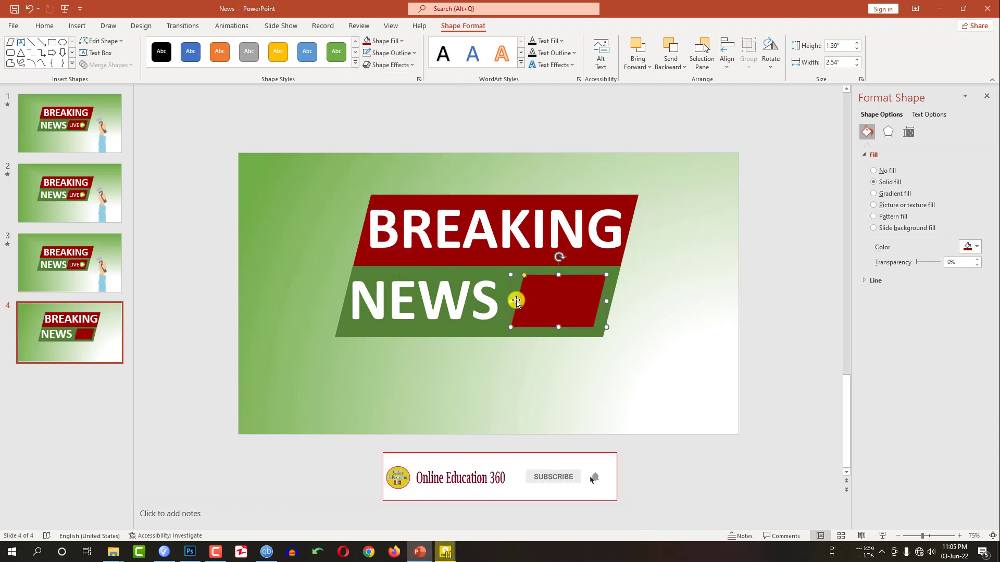
pyautogui.press('Escape')
pyautogui.click(167, 52)
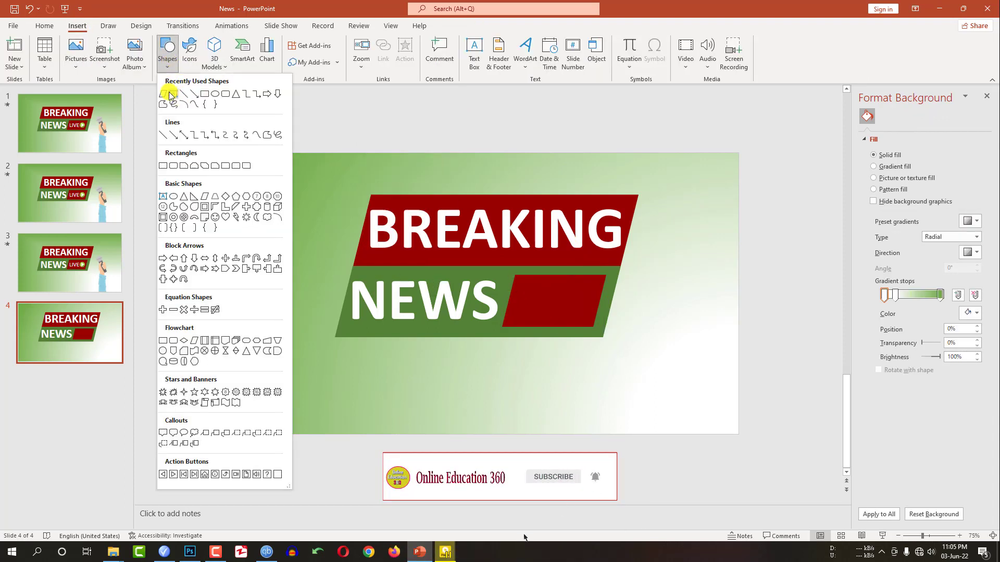
# Add white 44 pt LIVE text on the red parallelogram, nudged slightly left
pyautogui.click(169, 95)
pyautogui.moveTo(529, 289); pyautogui.dragTo(586, 315)
pyautogui.write('LIVE')
pyautogui.hotkey('ctrl', 'a')
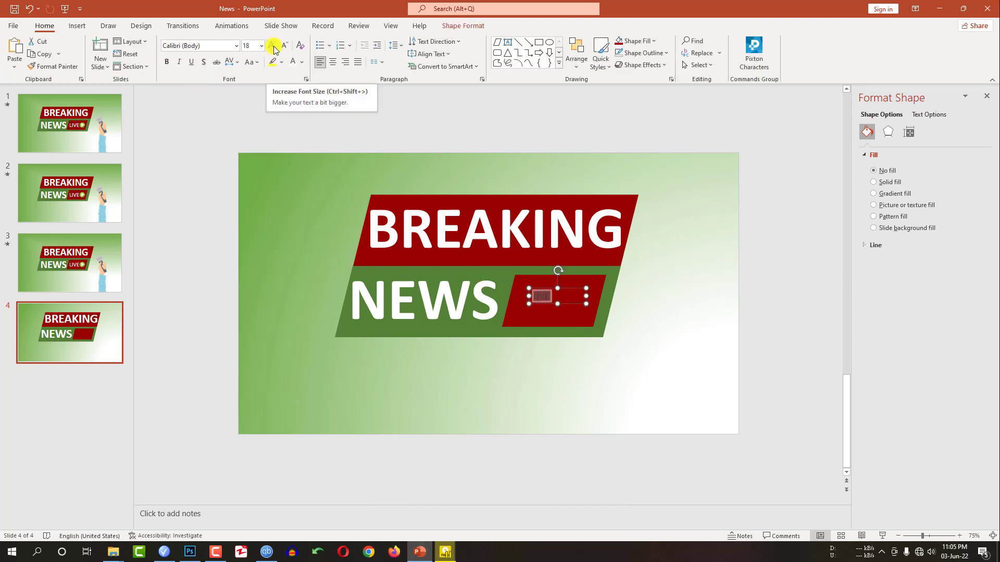
pyautogui.click(273, 46)
pyautogui.click(273, 46)
pyautogui.click(273, 46)
pyautogui.click(273, 46)
pyautogui.click(273, 46)
pyautogui.click(273, 46)
pyautogui.click(273, 46)
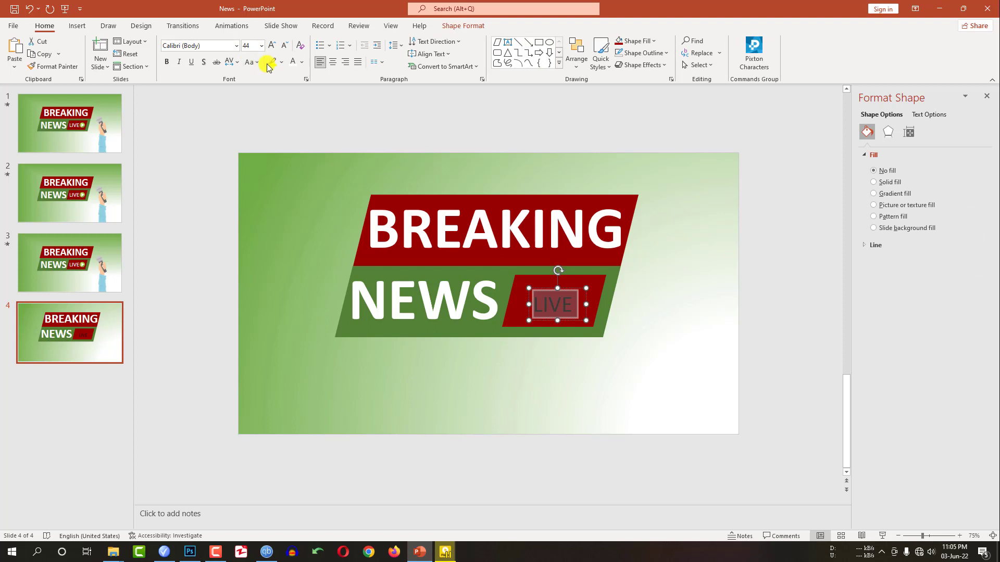
pyautogui.click(291, 62)
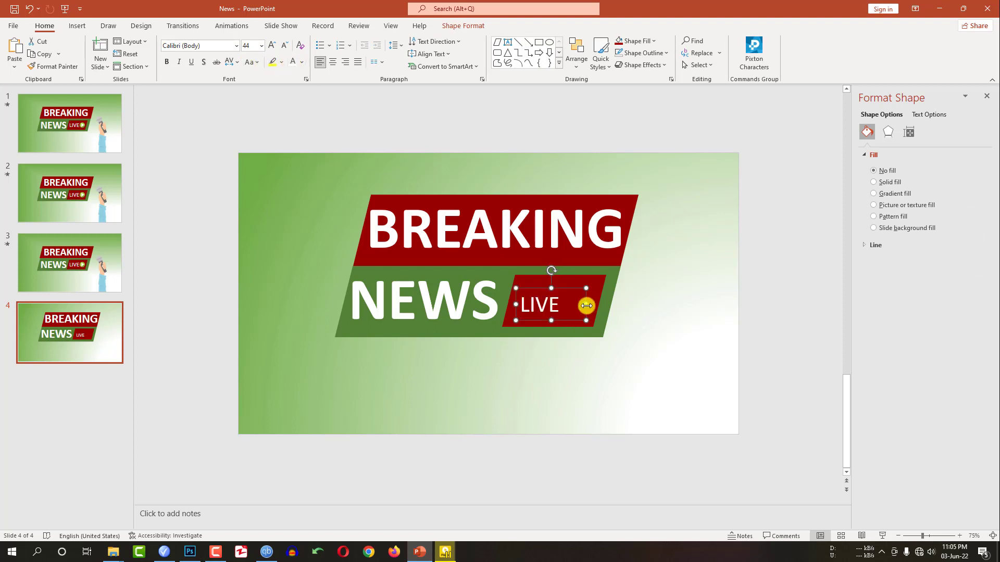
pyautogui.moveTo(586, 305); pyautogui.dragTo(573, 305)
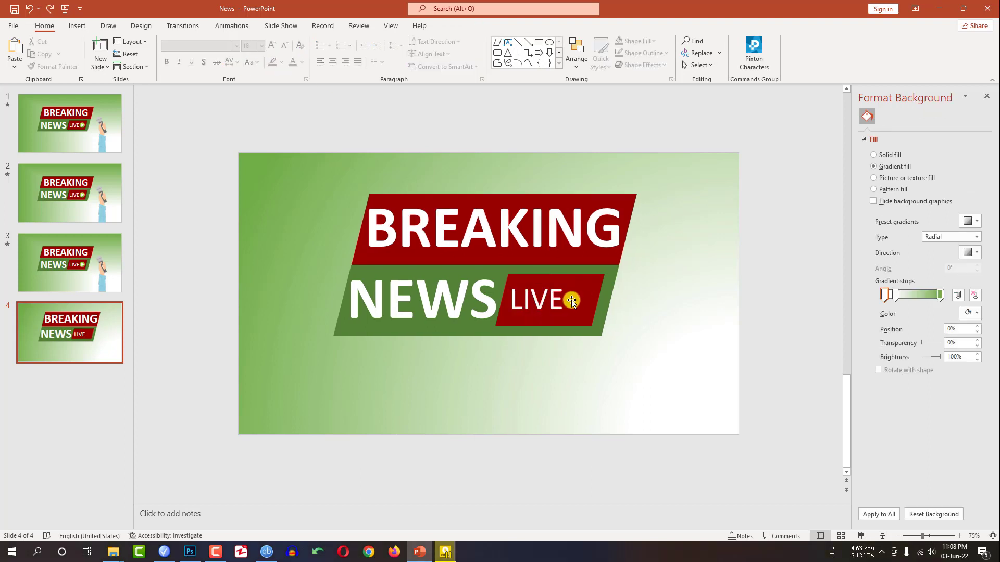
pyautogui.press('pageup')
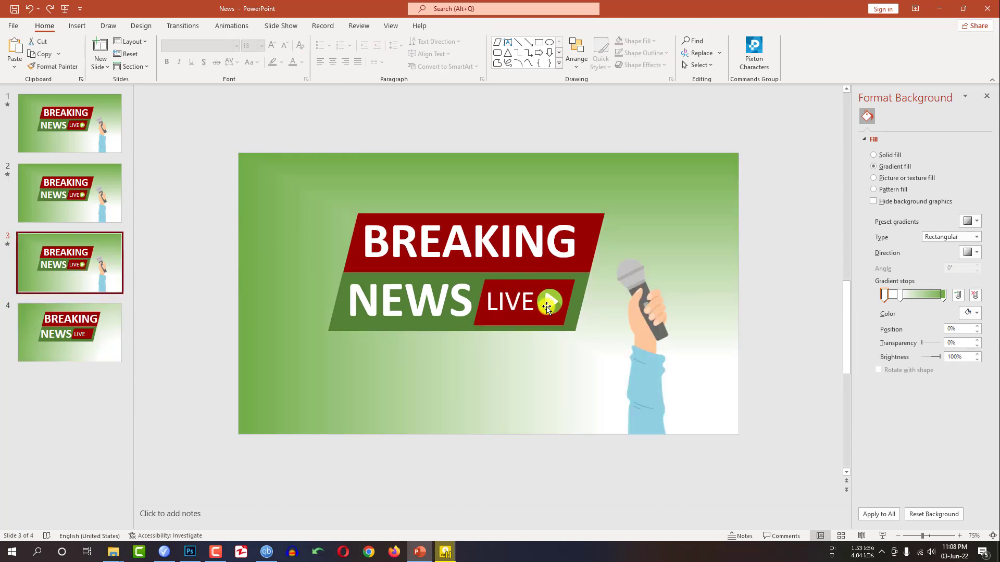
pyautogui.click(64, 322)
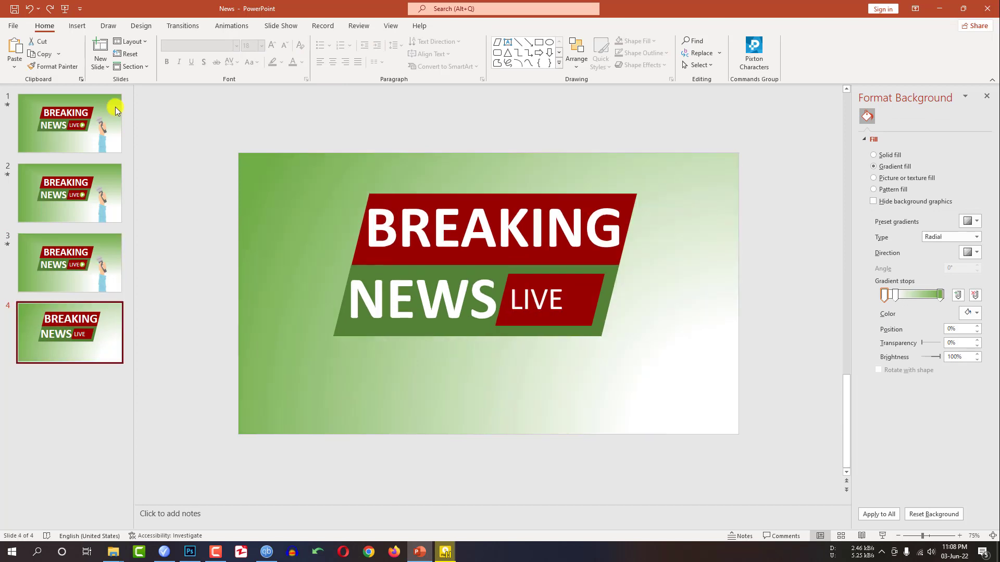
# Search online pictures for 'play icon png' and insert the green circular play icon
pyautogui.click(75, 27)
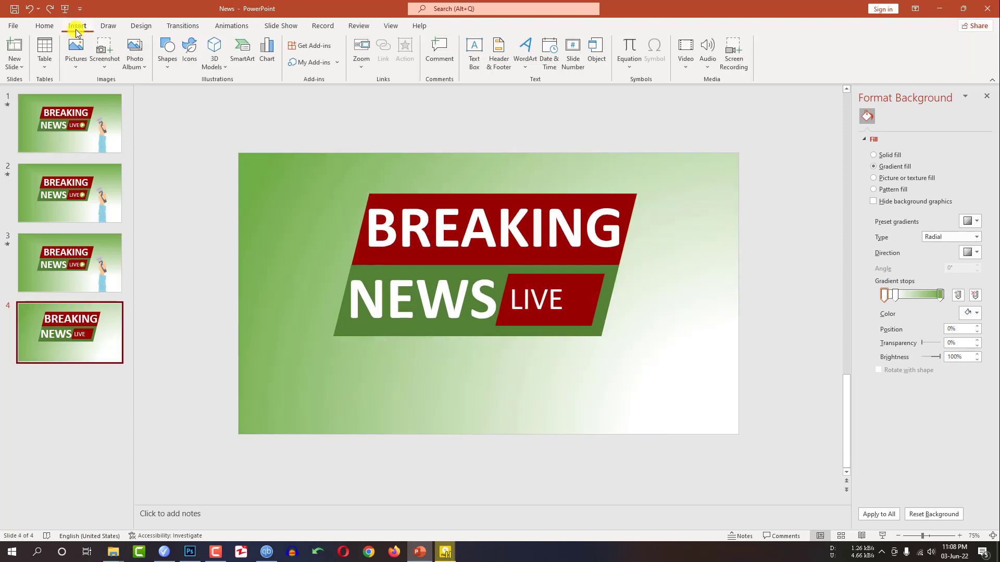
pyautogui.click(79, 69)
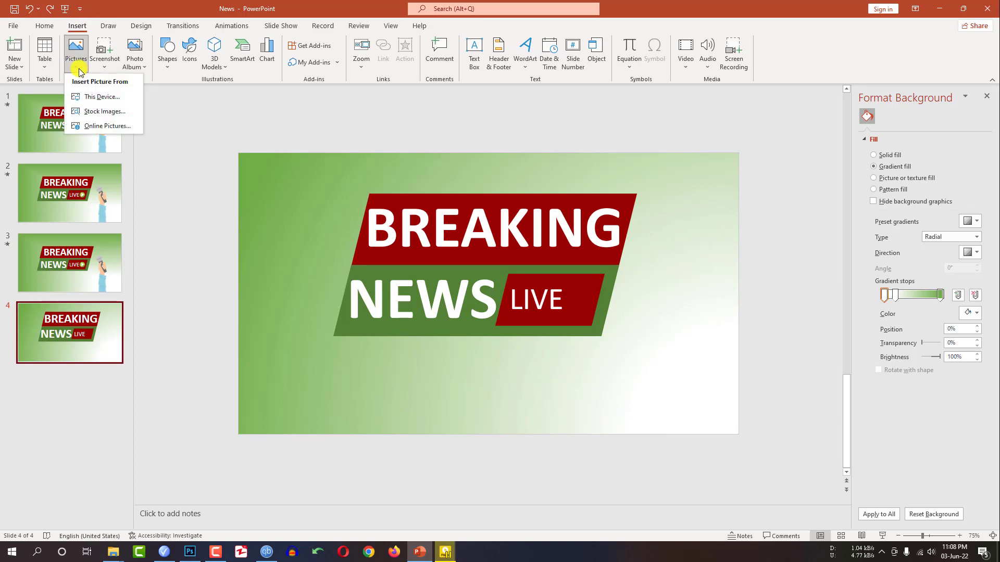
pyautogui.click(100, 126)
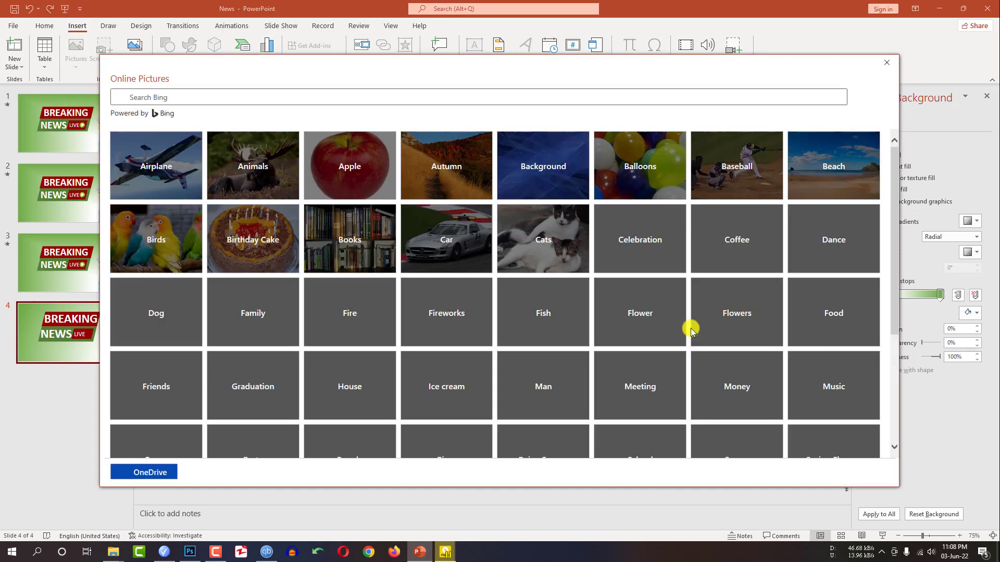
pyautogui.click(279, 95)
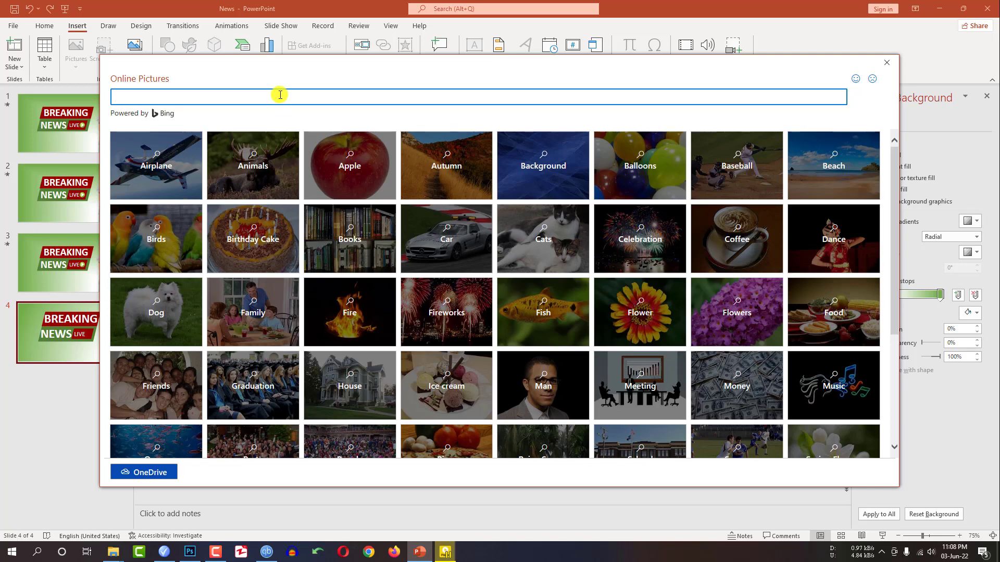
pyautogui.write('play icon png')
pyautogui.press('Return')
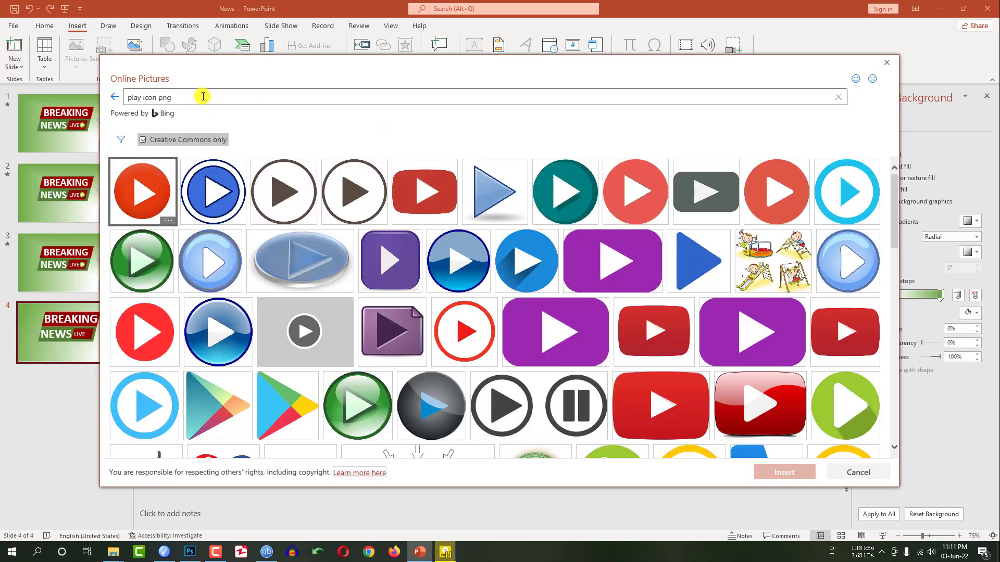
pyautogui.click(843, 407)
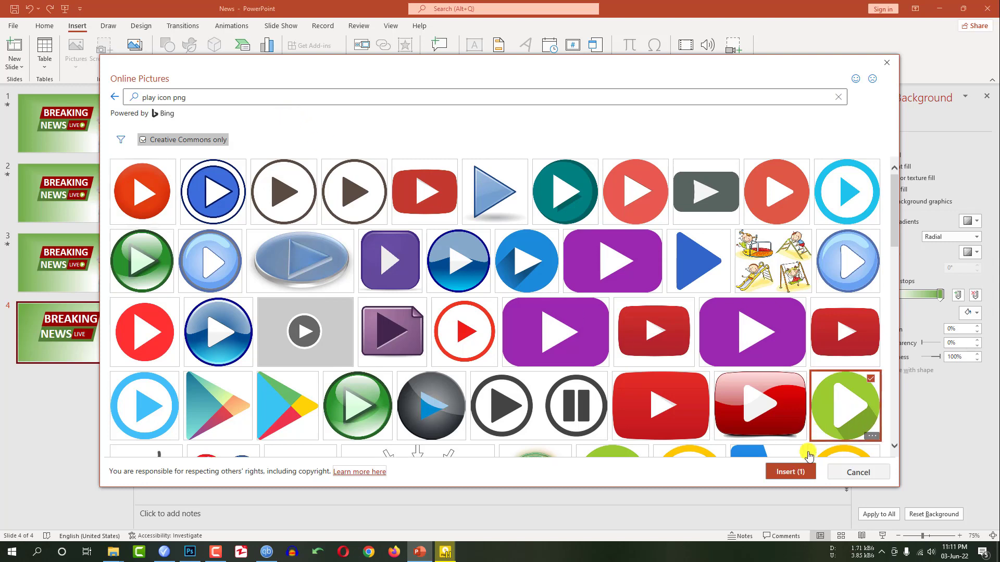
pyautogui.click(786, 471)
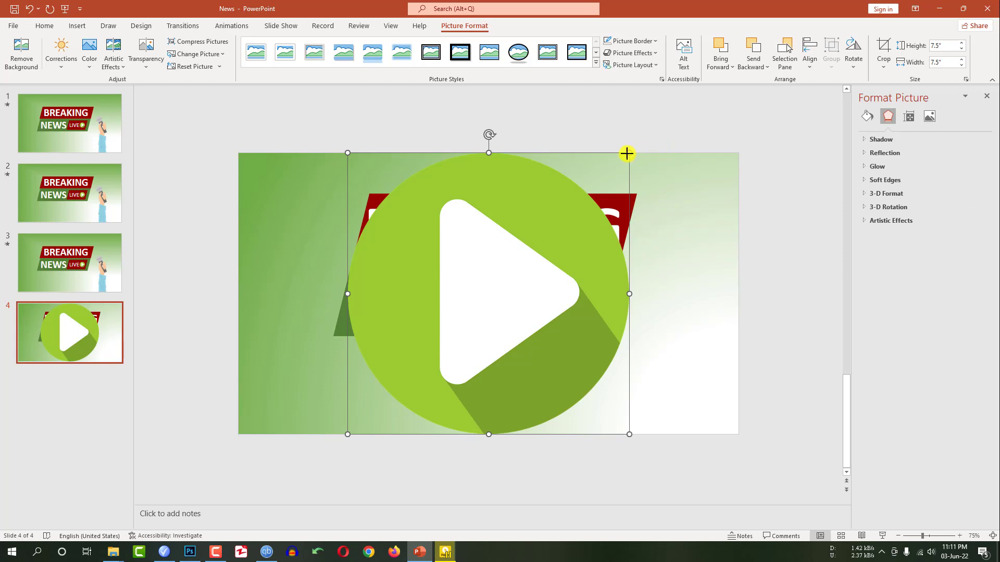
# Resize the play icon to 0.76" on the LIVE tag and group it with the LIVE shape
pyautogui.moveTo(627, 154); pyautogui.dragTo(578, 297)
pyautogui.click(578, 280)
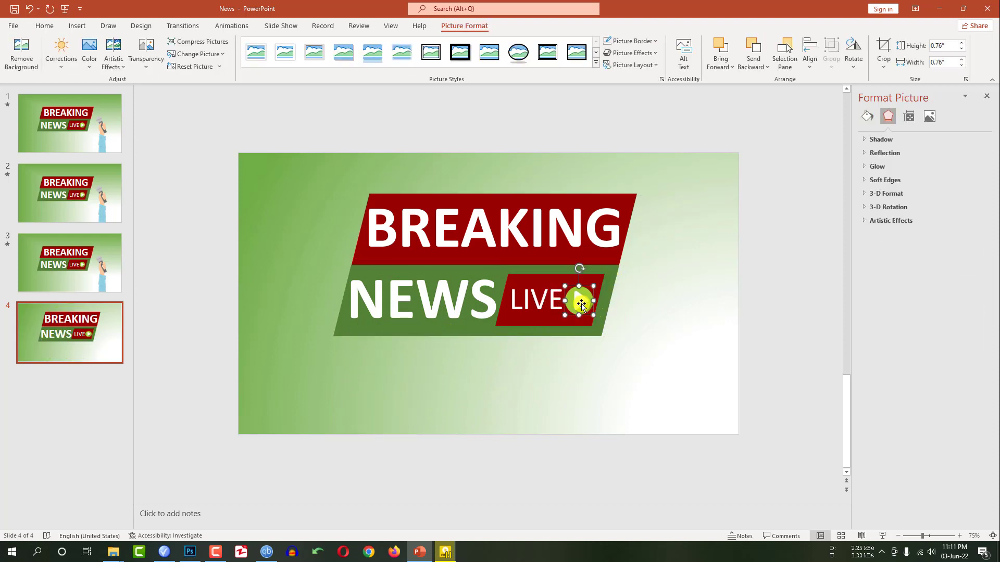
pyautogui.keyDown('shift'); pyautogui.click(538, 304); pyautogui.keyUp('shift')
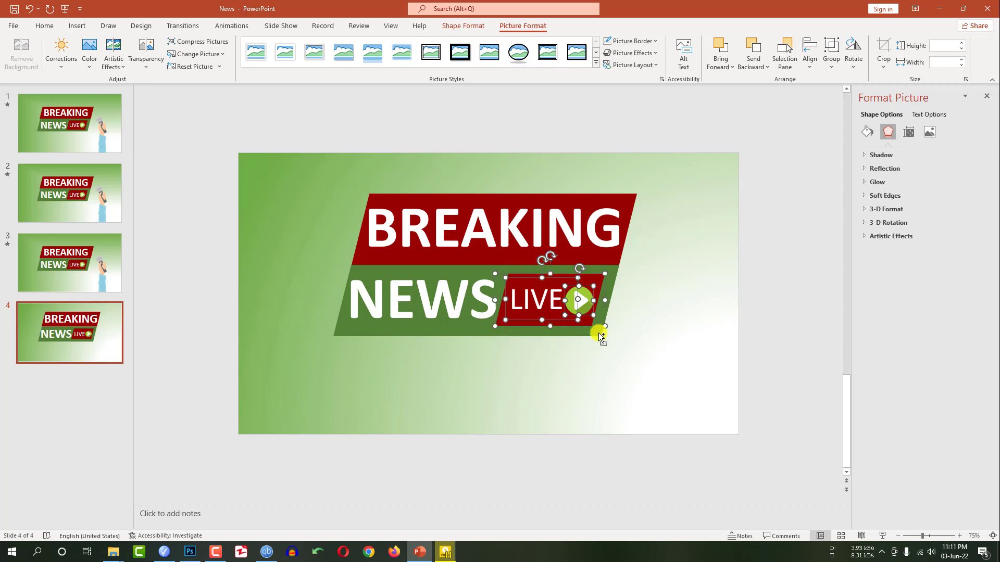
pyautogui.hotkey('ctrl', 'g')
pyautogui.click(698, 299)
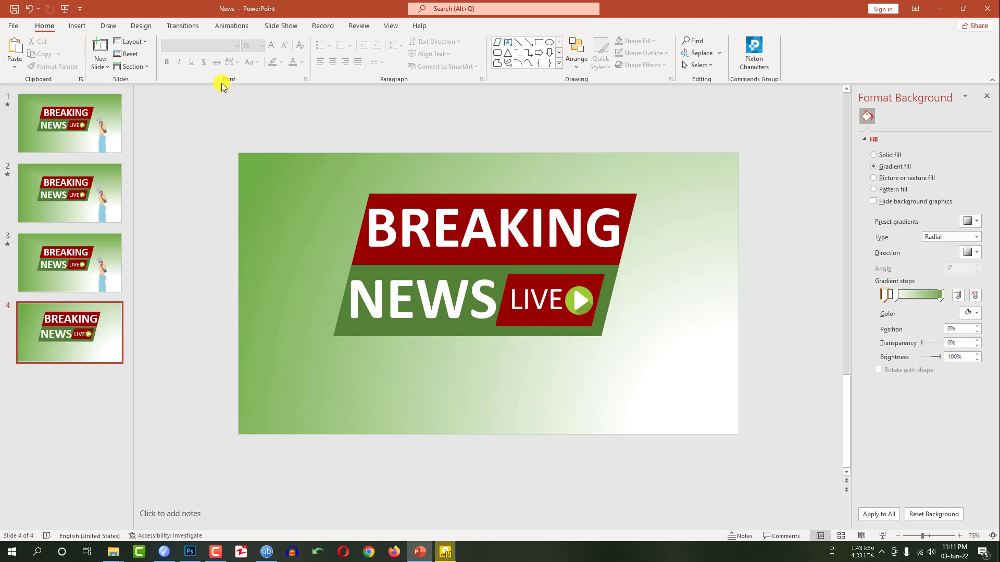
# Apply the Rotate transition from the full transitions gallery to slide 4
pyautogui.click(194, 31)
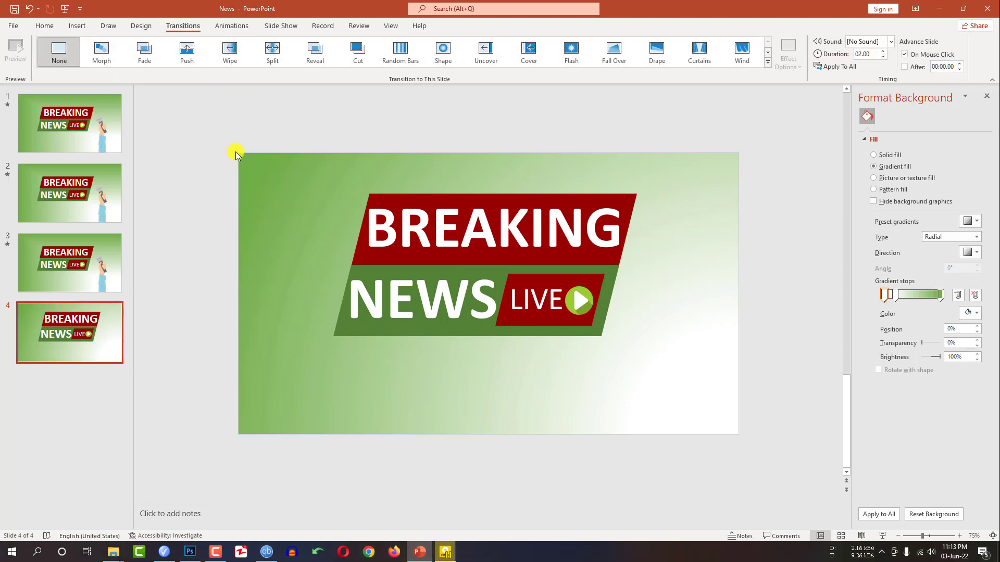
pyautogui.click(768, 62)
pyautogui.click(187, 193)
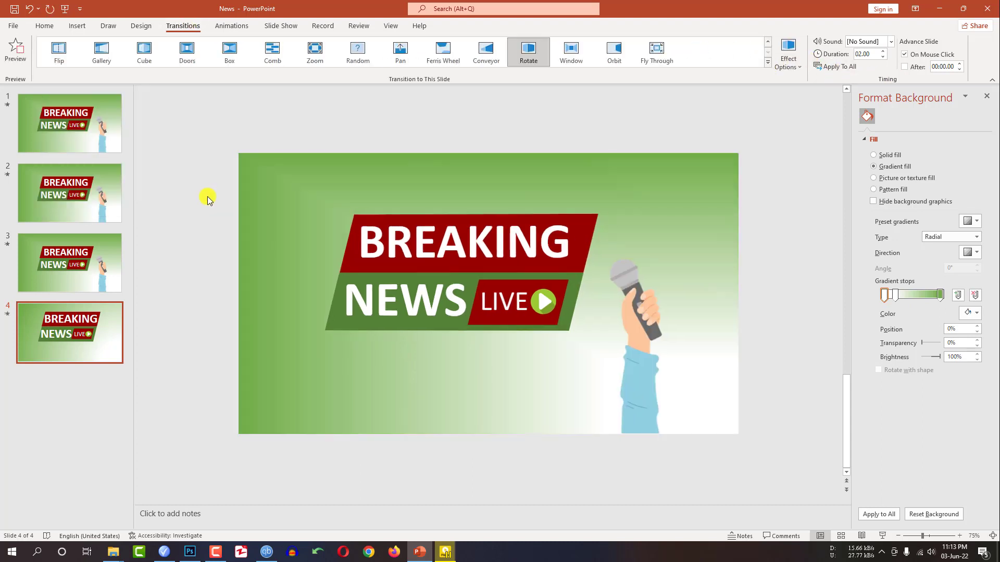
pyautogui.click(361, 250)
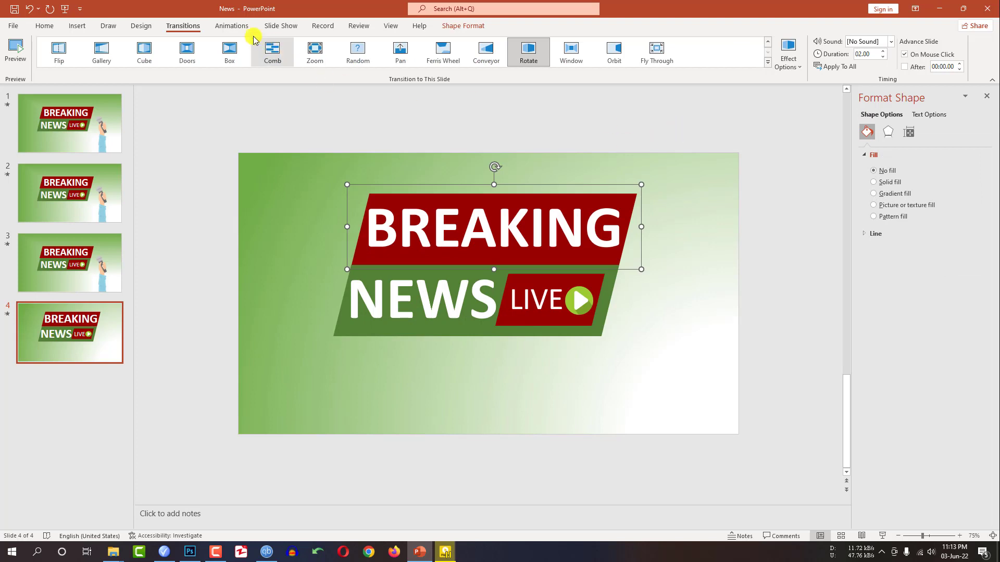
# Give the BREAKING banner a Fly In entrance from the left, starting After Previous
pyautogui.click(233, 26)
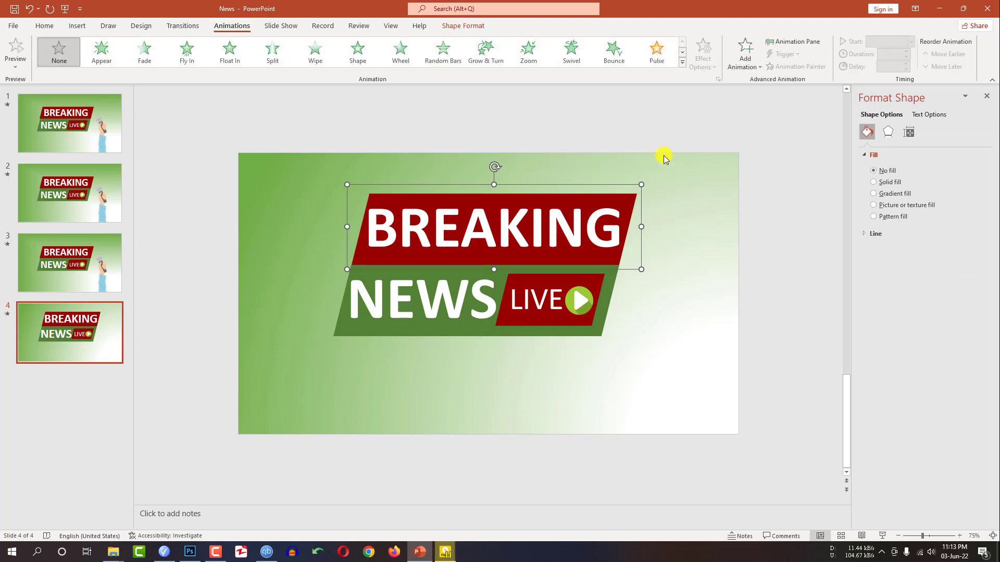
pyautogui.click(744, 61)
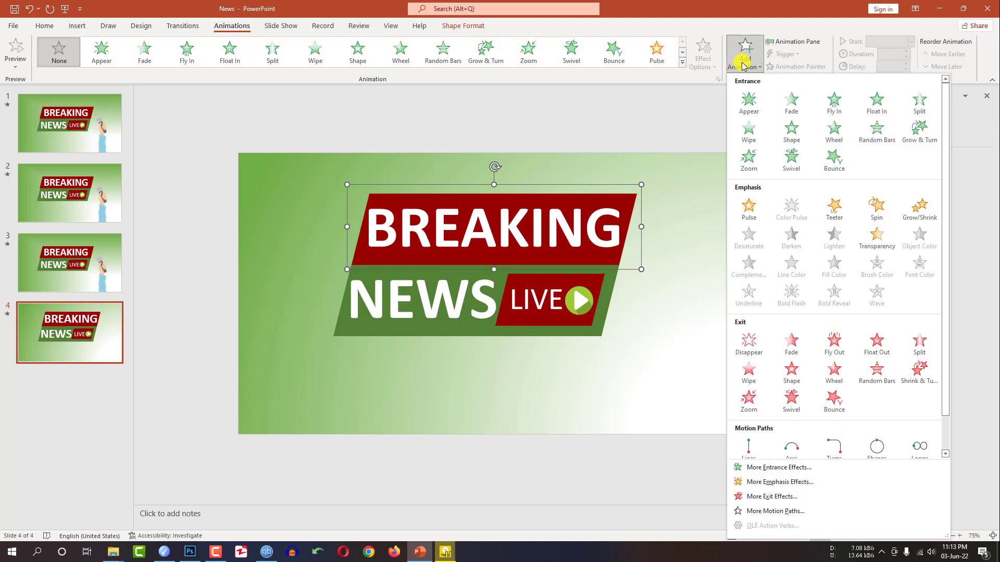
pyautogui.click(832, 100)
pyautogui.click(709, 66)
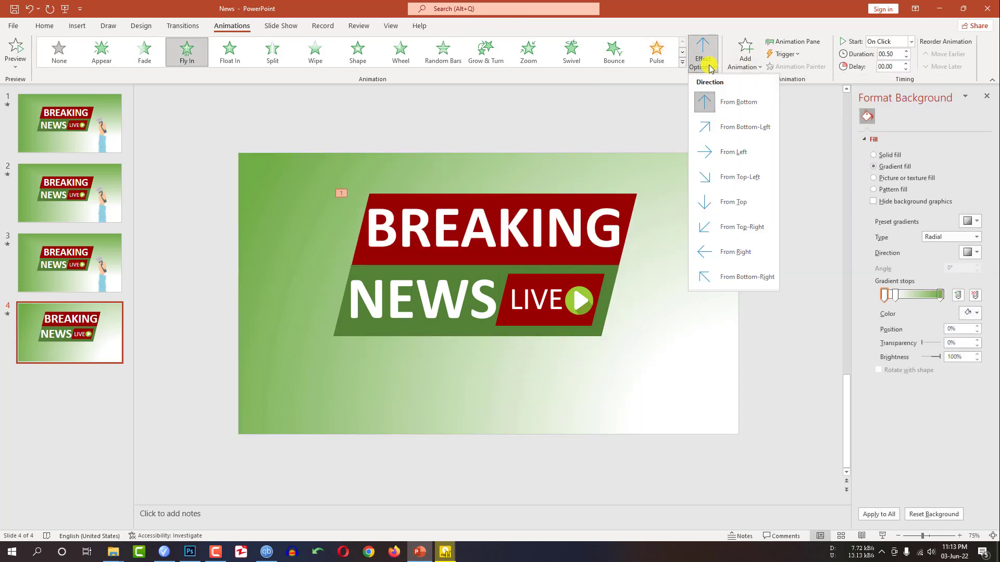
pyautogui.click(719, 126)
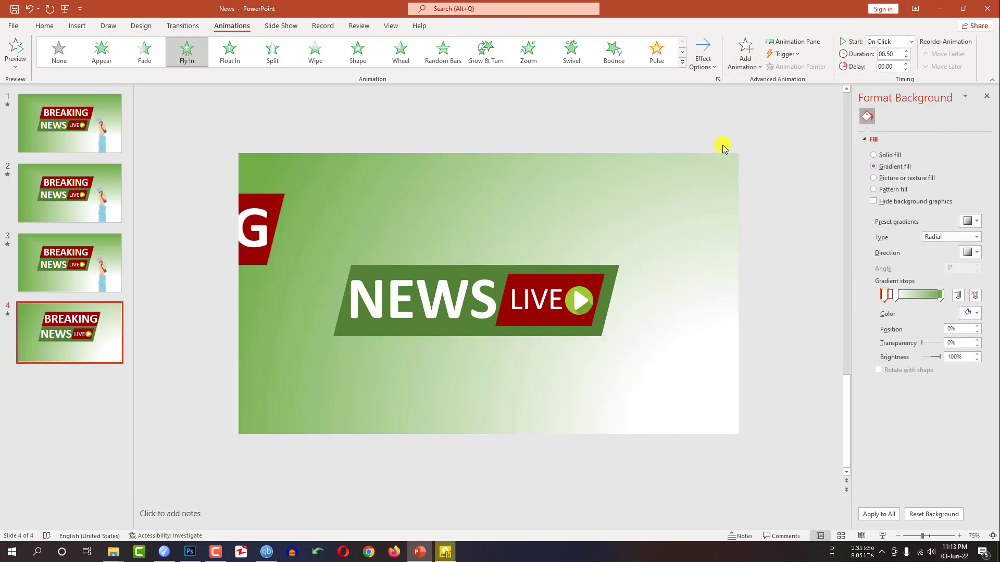
pyautogui.click(352, 255)
pyautogui.click(358, 214)
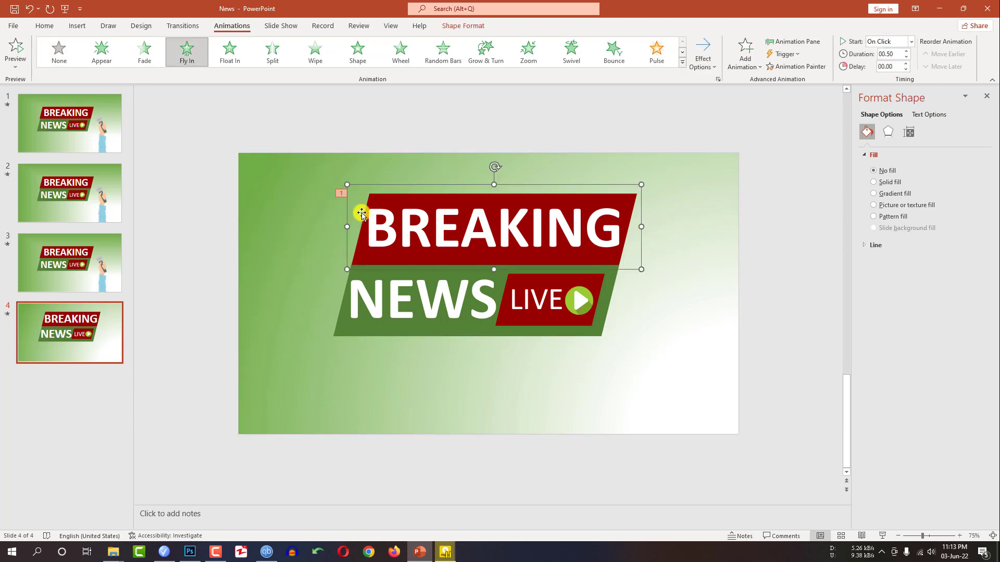
pyautogui.click(911, 41)
pyautogui.click(891, 79)
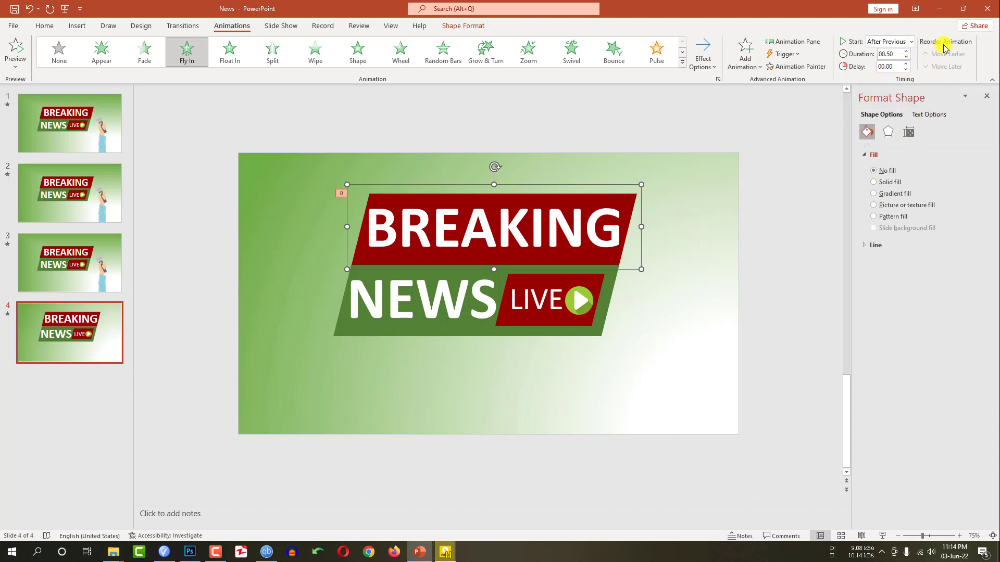
# Add a 0.5-second smooth end to the BREAKING fly-in in its Effect Options
pyautogui.click(793, 41)
pyautogui.click(965, 130)
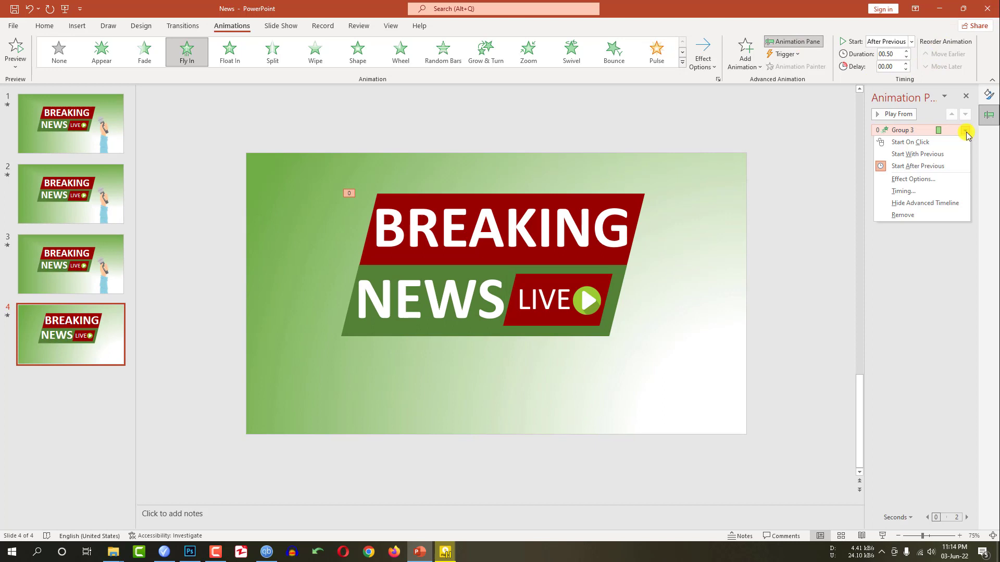
pyautogui.click(919, 178)
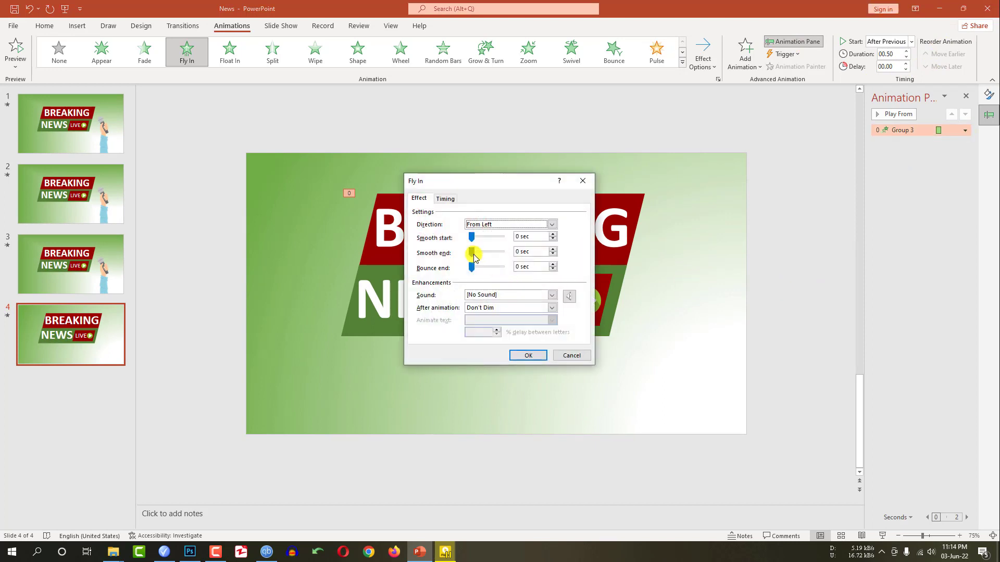
pyautogui.moveTo(474, 254); pyautogui.dragTo(490, 253)
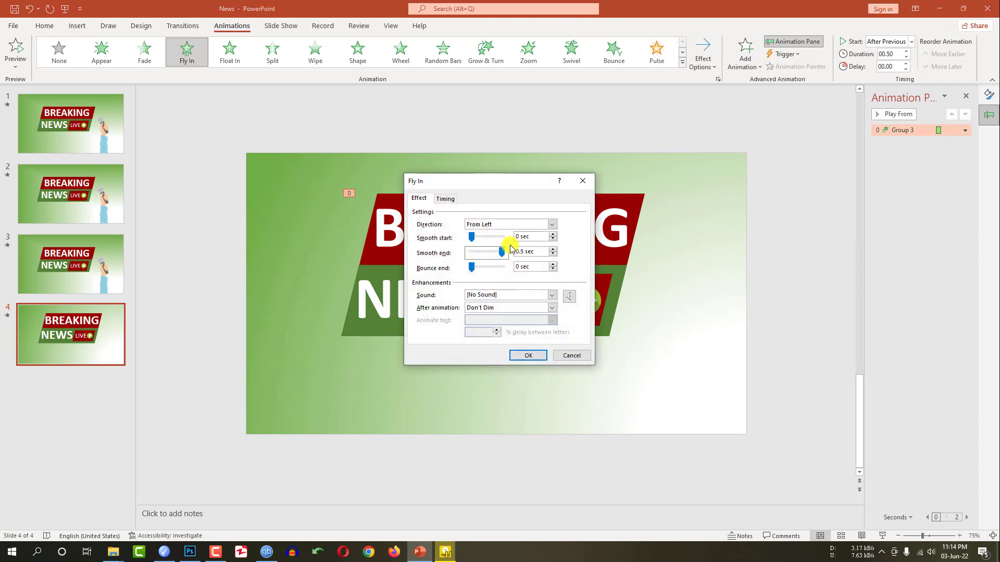
pyautogui.click(542, 359)
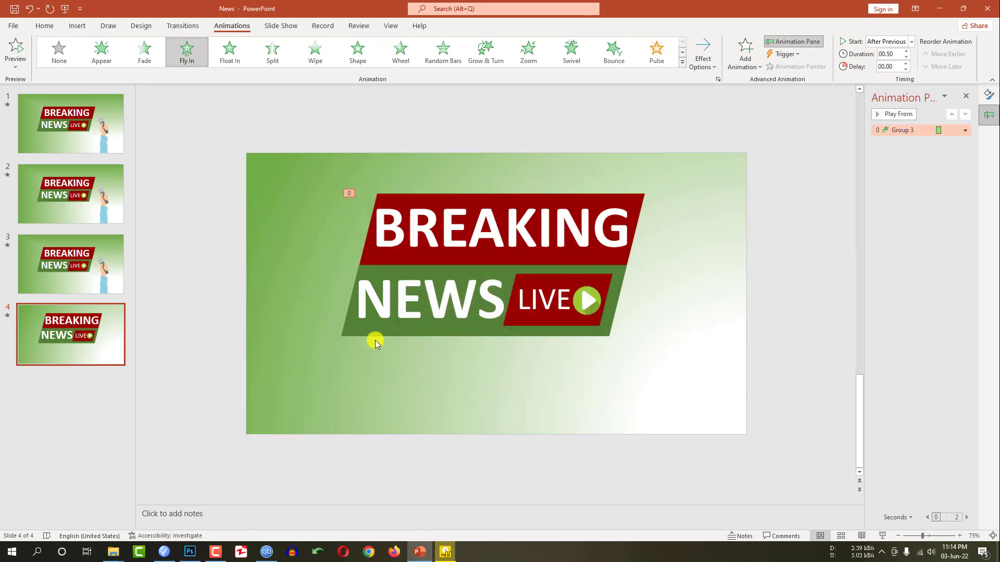
pyautogui.click(349, 332)
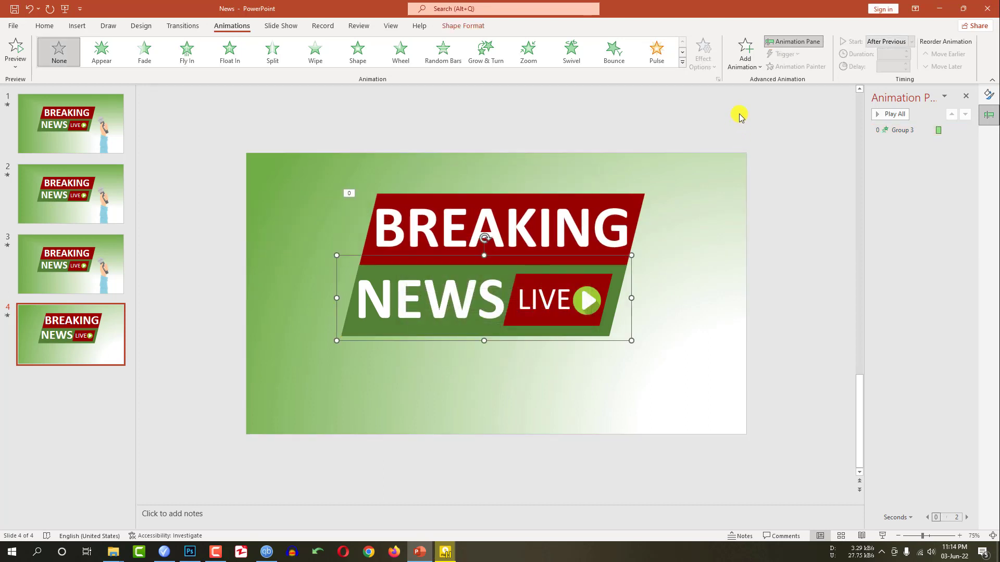
# Give the NEWS banner a Fly In entrance from the right, starting After Previous
pyautogui.click(750, 62)
pyautogui.click(827, 101)
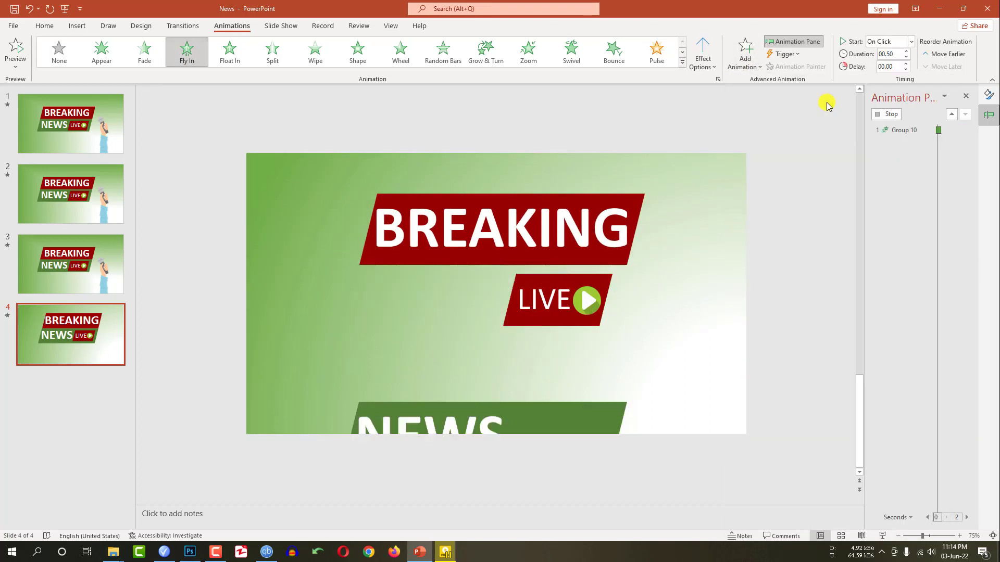
pyautogui.click(703, 56)
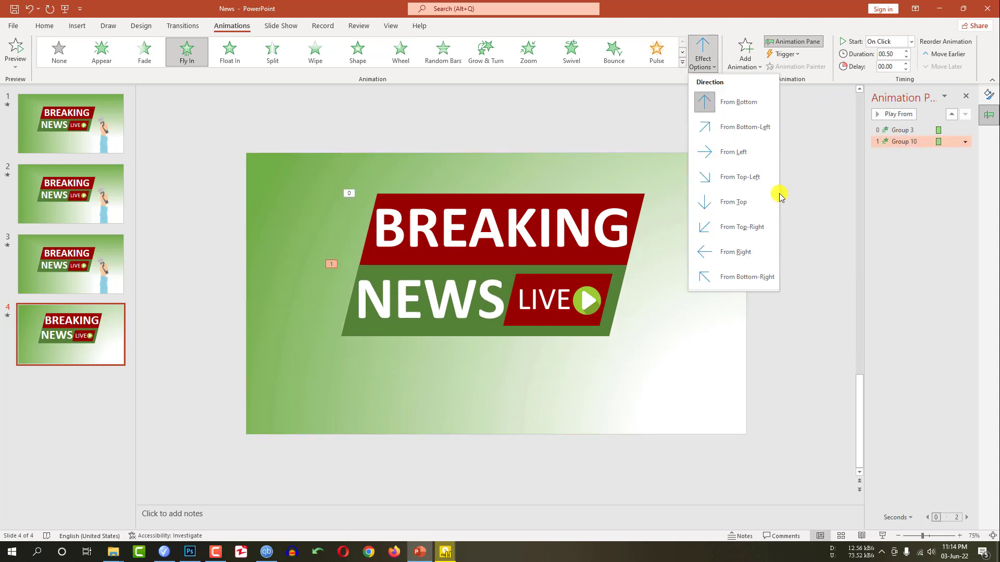
pyautogui.click(762, 250)
pyautogui.click(911, 42)
pyautogui.click(885, 72)
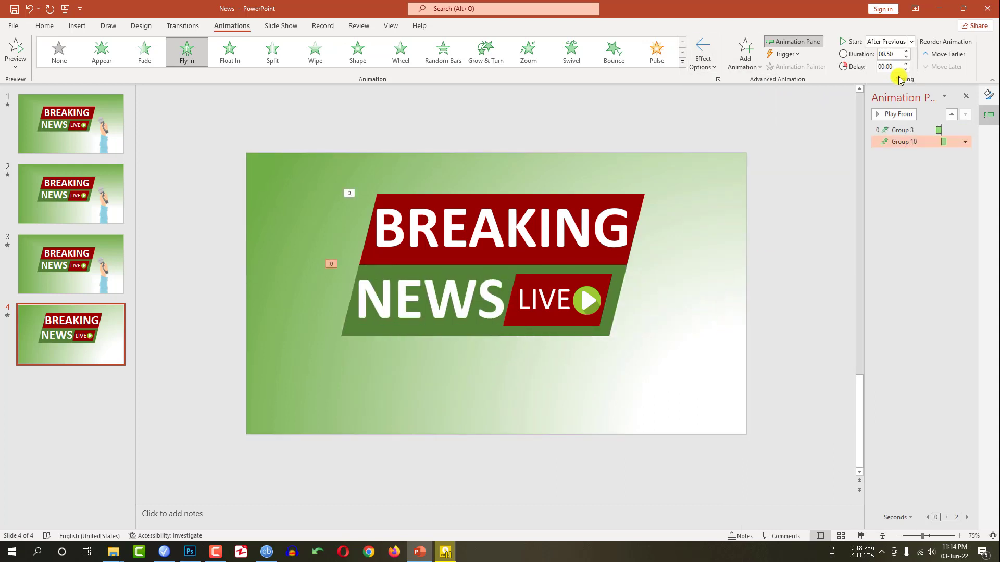
# Set a 0.28-second bounce end on the NEWS fly-in effect
pyautogui.click(965, 142)
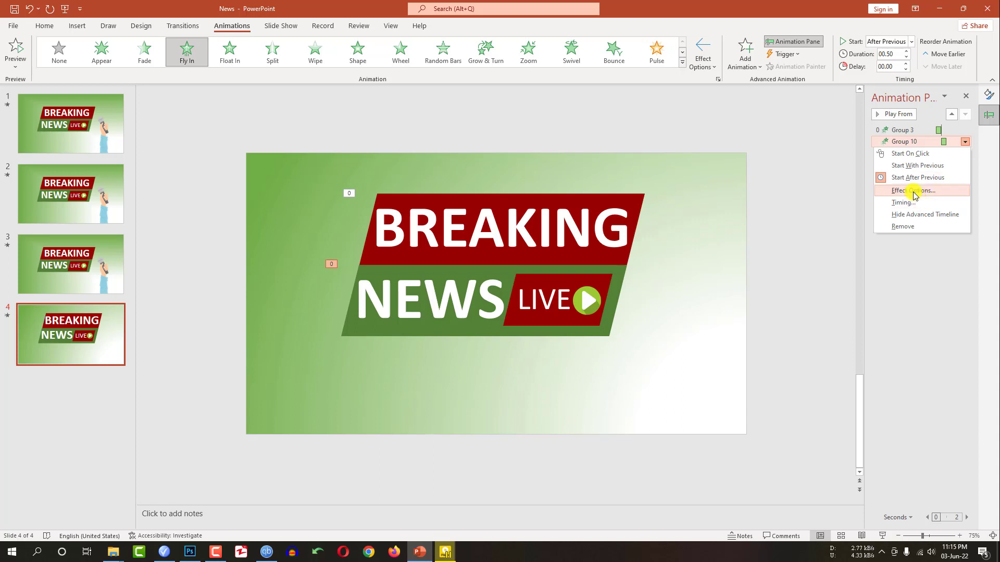
pyautogui.click(739, 248)
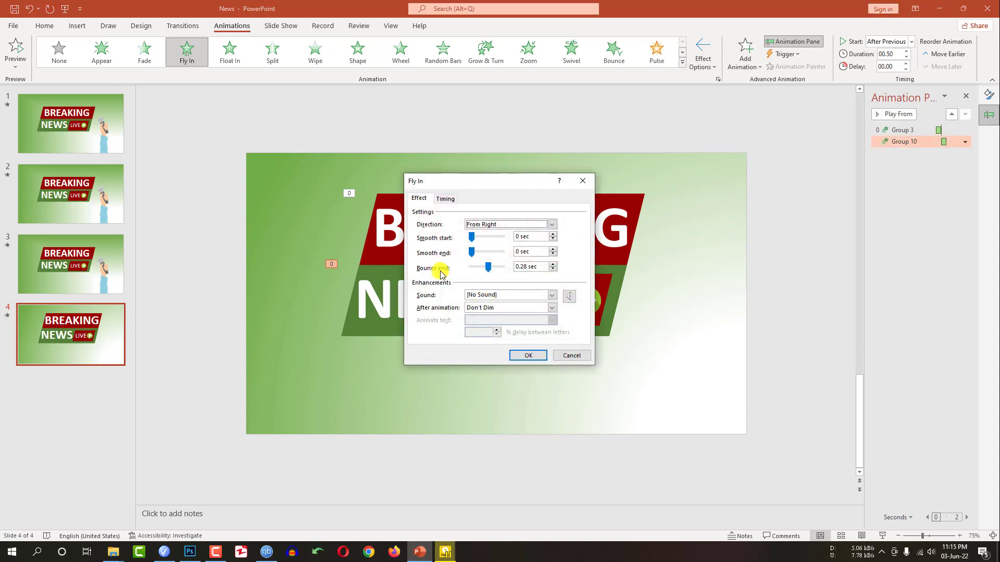
pyautogui.click(528, 355)
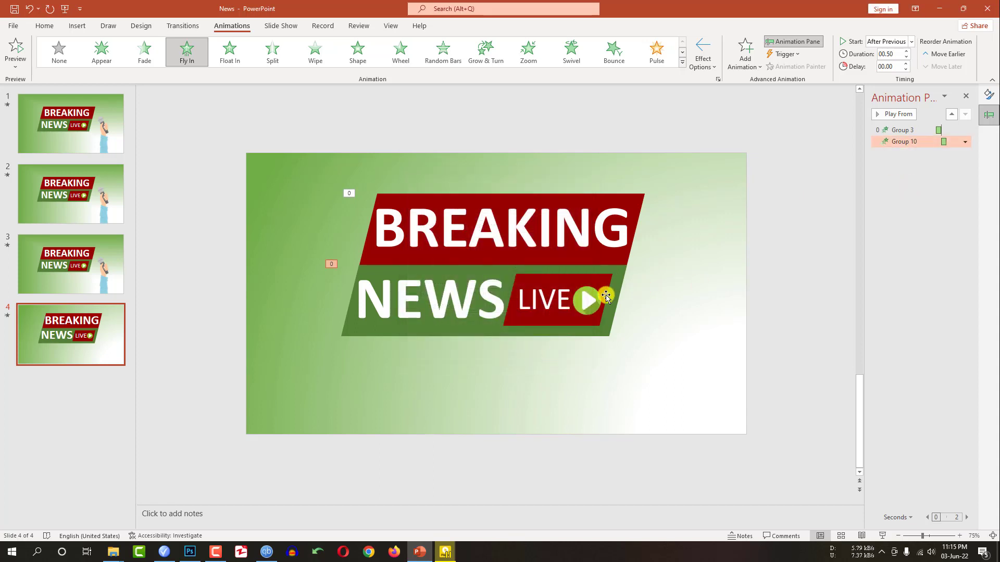
pyautogui.click(560, 321)
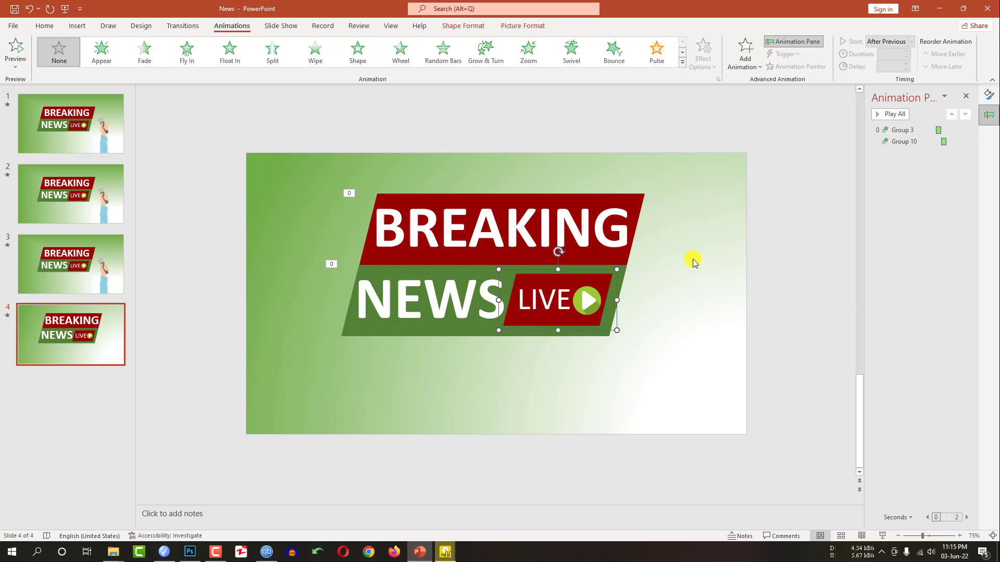
# Make LIVE fly in from the right After Previous, then play the slide show
pyautogui.click(750, 64)
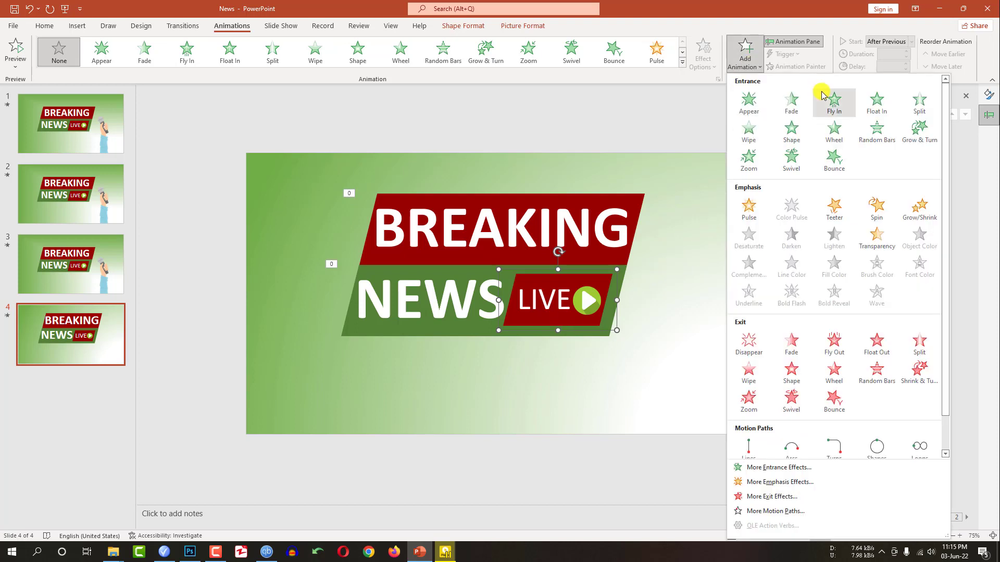
pyautogui.click(831, 97)
pyautogui.click(703, 55)
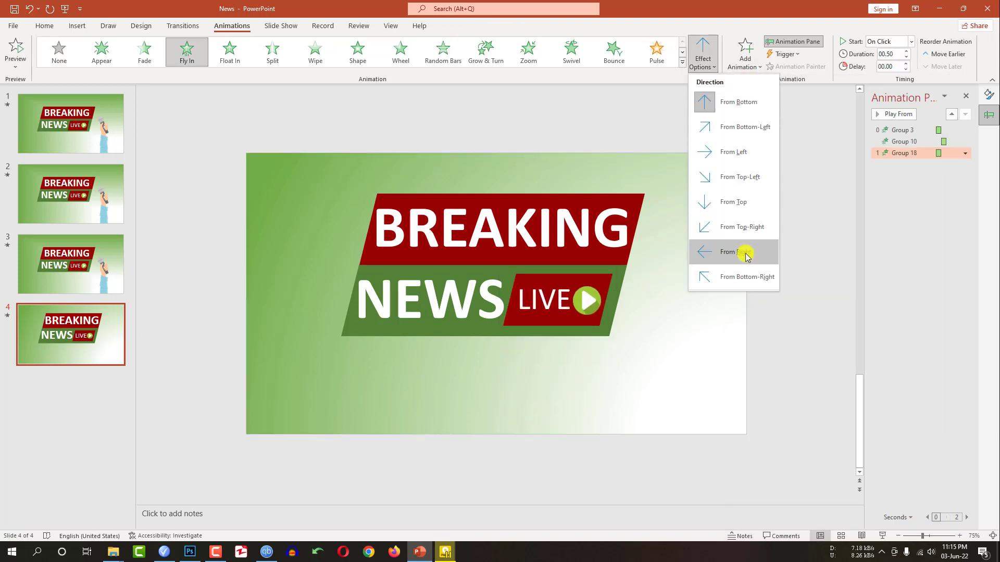
pyautogui.click(744, 252)
pyautogui.click(910, 41)
pyautogui.click(892, 73)
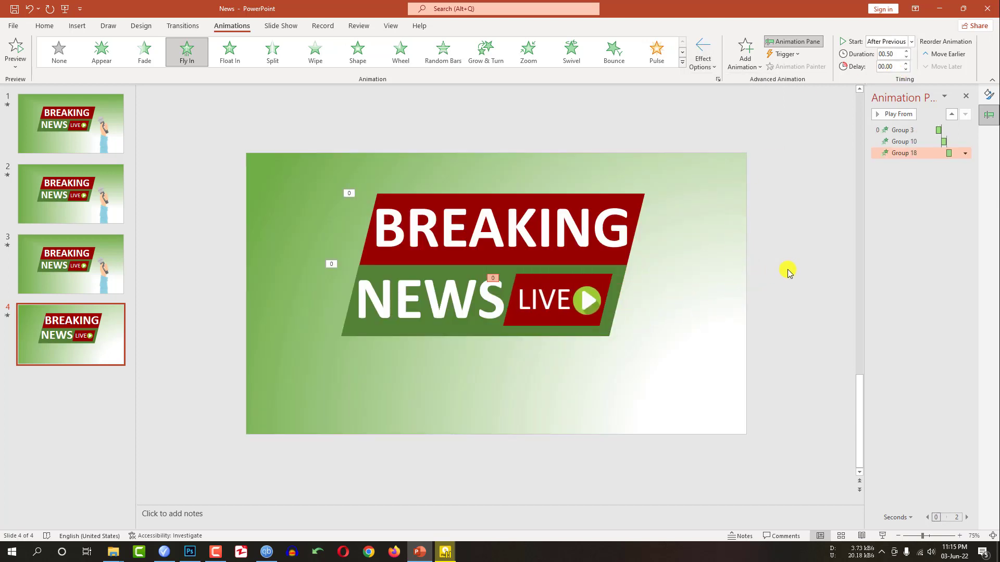
pyautogui.click(880, 536)
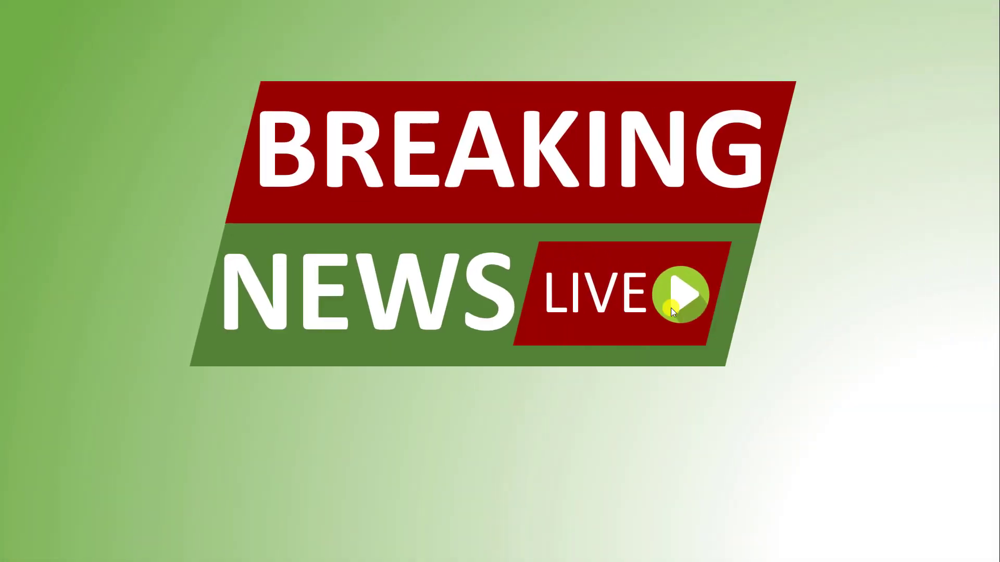
# Exit the slide show and duplicate slide 4, then slide 5, for six slides
pyautogui.press('Escape')
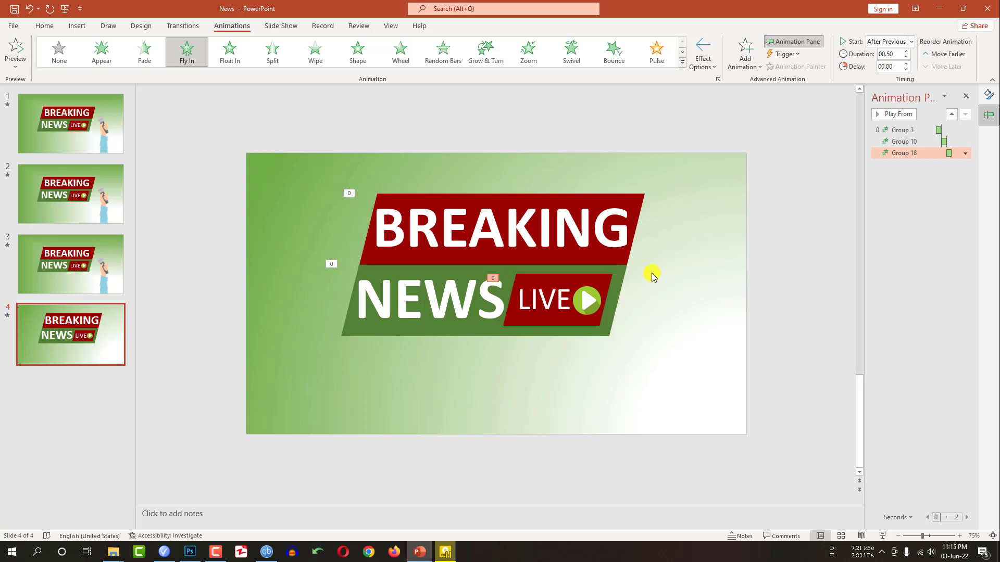
pyautogui.rightClick(48, 328)
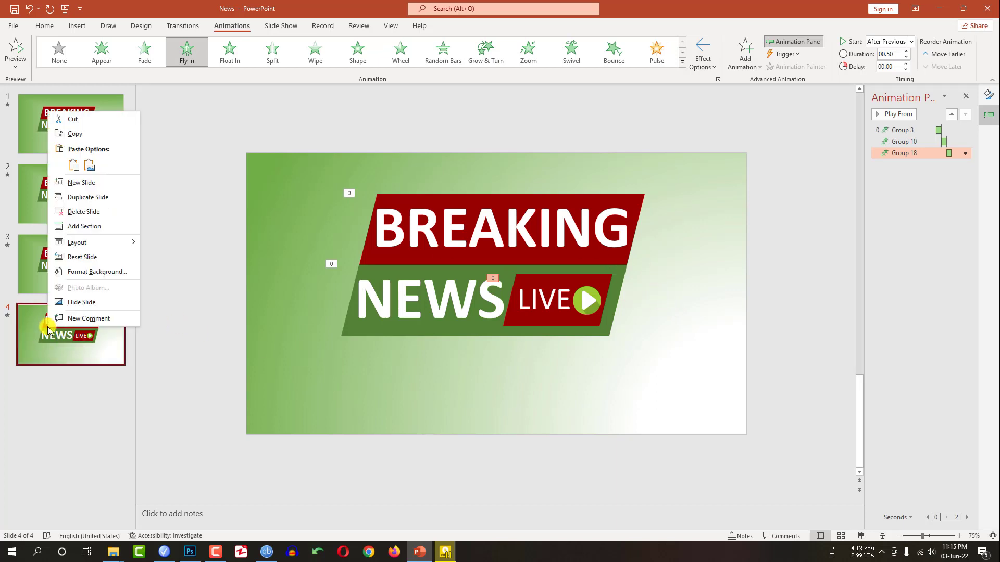
pyautogui.click(97, 201)
pyautogui.rightClick(62, 404)
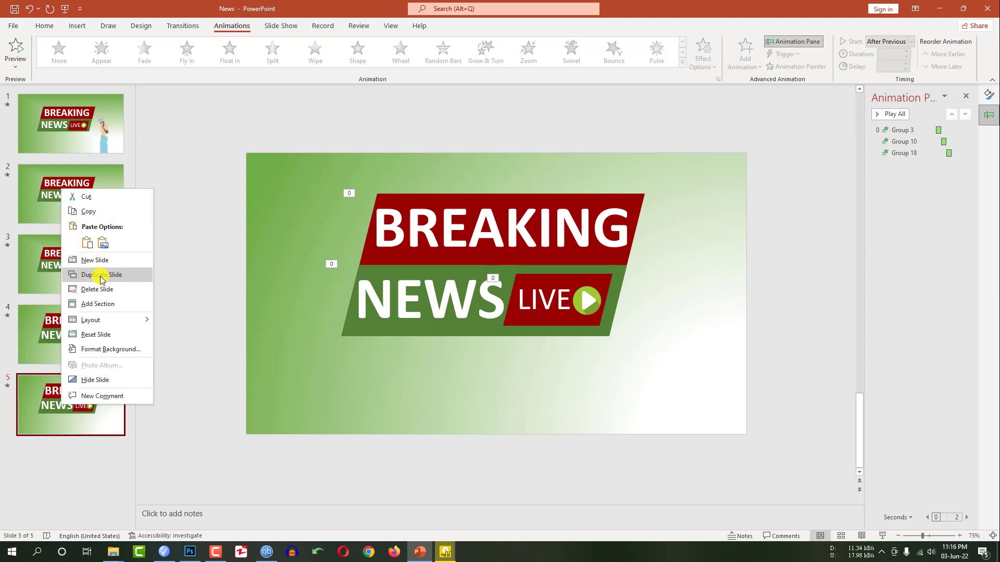
pyautogui.click(101, 279)
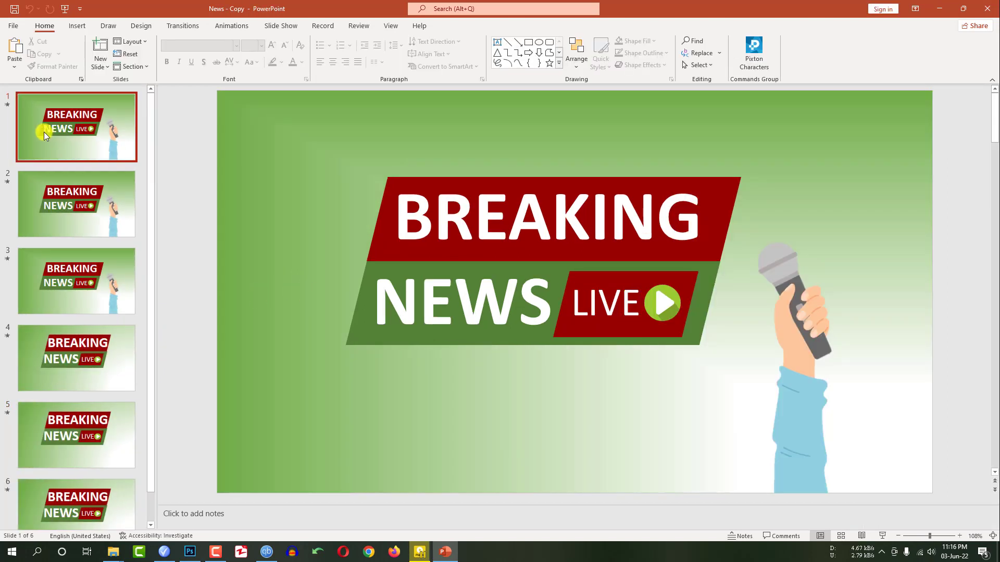
# Delete the first three slides, leaving the three hand-free BREAKING NEWS slides
pyautogui.rightClick(44, 132)
pyautogui.click(75, 230)
pyautogui.rightClick(58, 151)
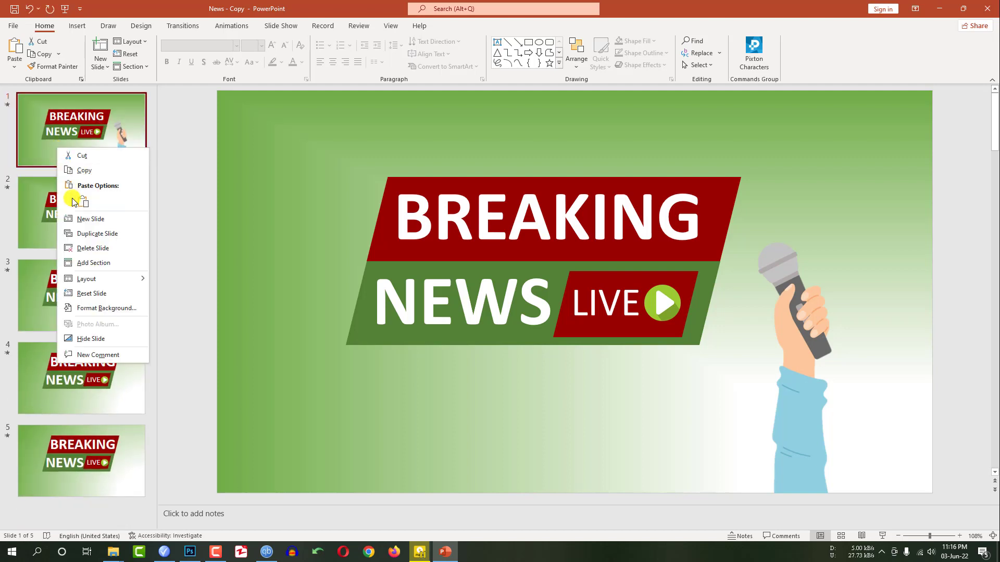
pyautogui.click(79, 249)
pyautogui.rightClick(64, 136)
pyautogui.click(112, 227)
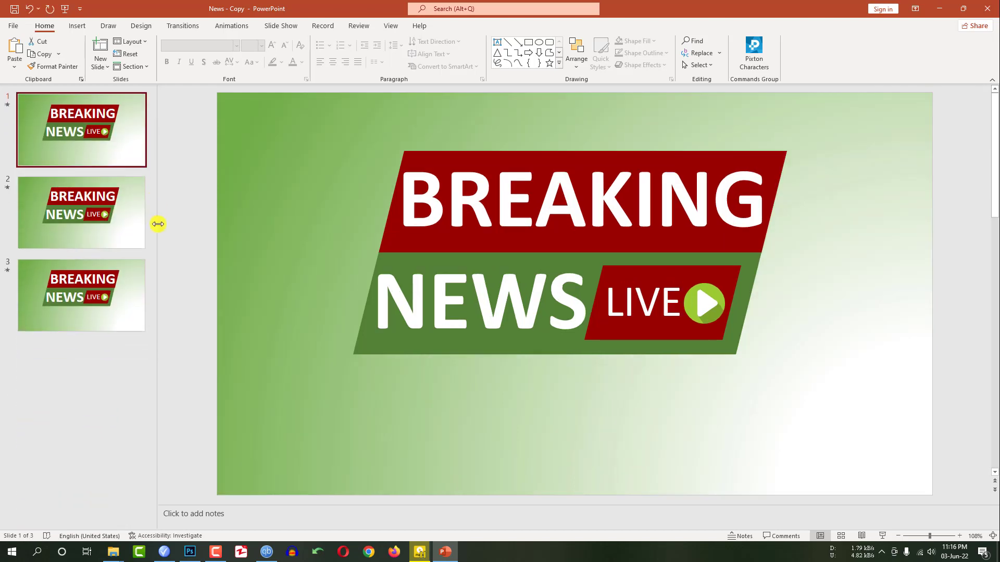
# Make slides 1 and 2 advance automatically after 00:03.00 instead of on mouse click
pyautogui.click(119, 229)
pyautogui.click(123, 281)
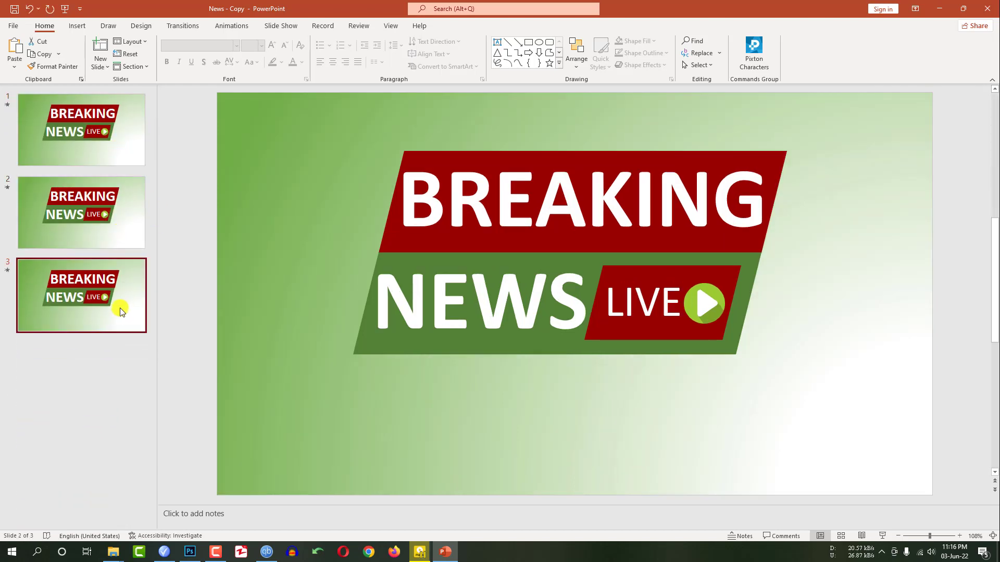
pyautogui.click(142, 160)
pyautogui.hotkey('alt', 'k')
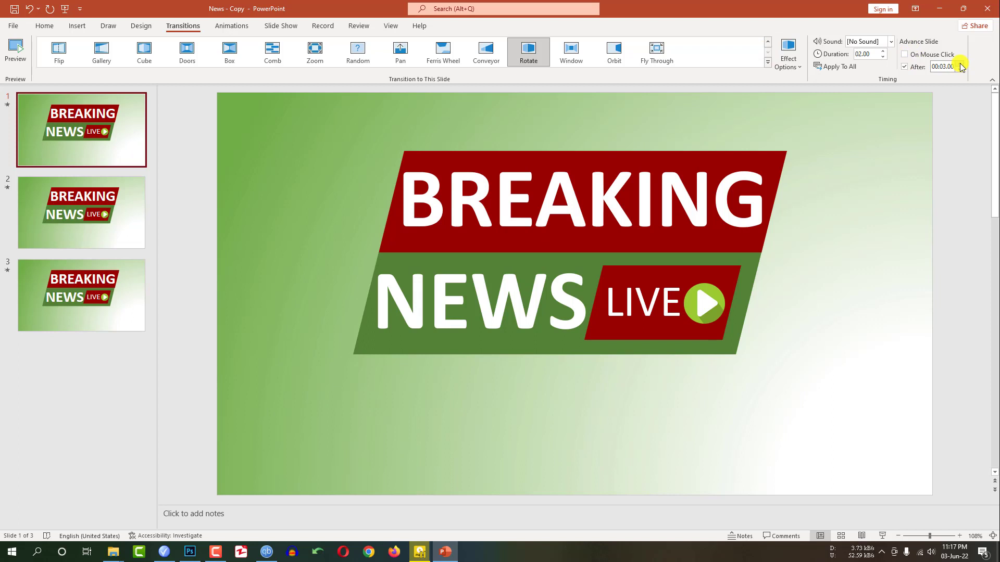
pyautogui.click(68, 214)
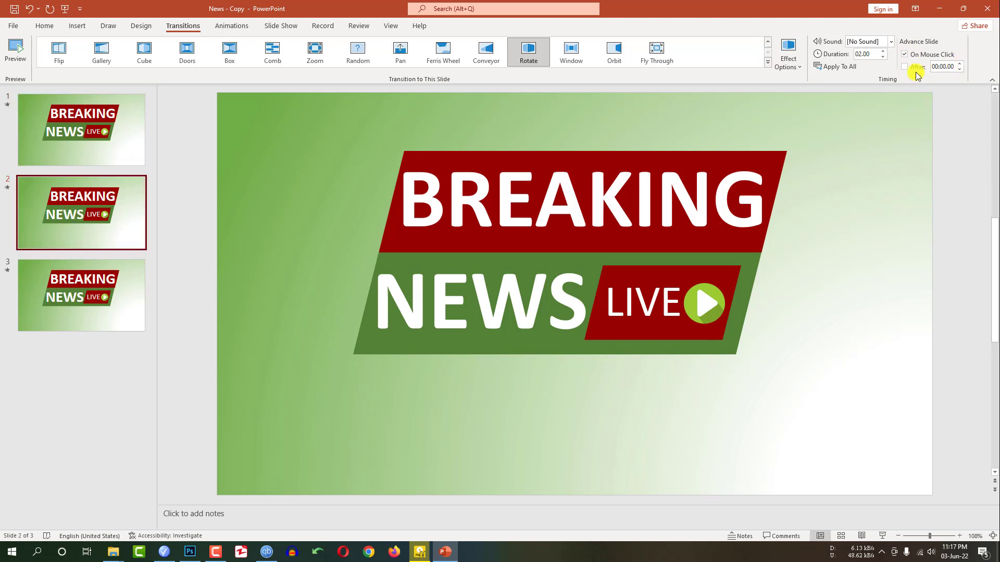
pyautogui.click(905, 55)
pyautogui.click(904, 67)
pyautogui.click(108, 299)
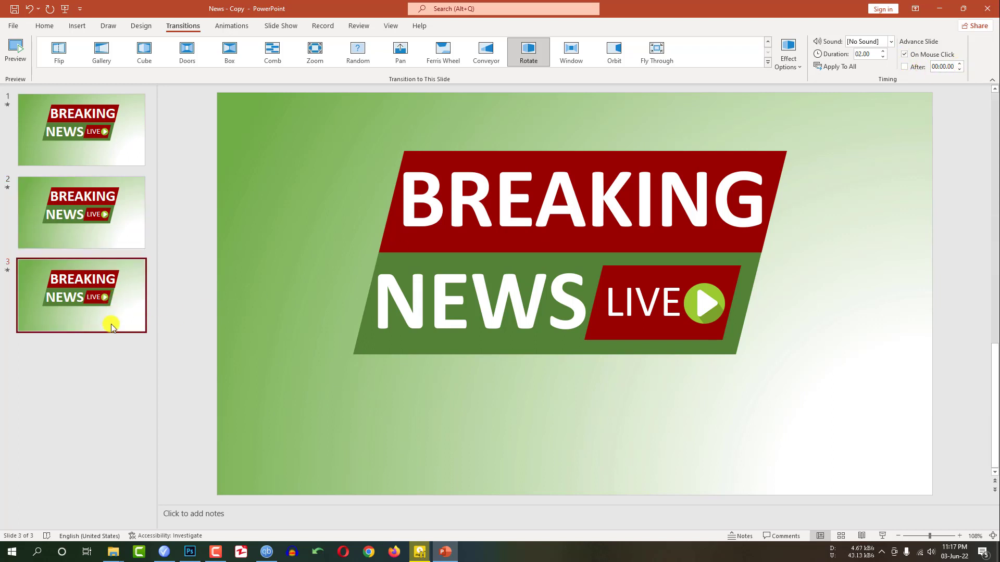
# Remove the Group 3, Group 10 and Group 18 animations from slide 3
pyautogui.click(455, 241)
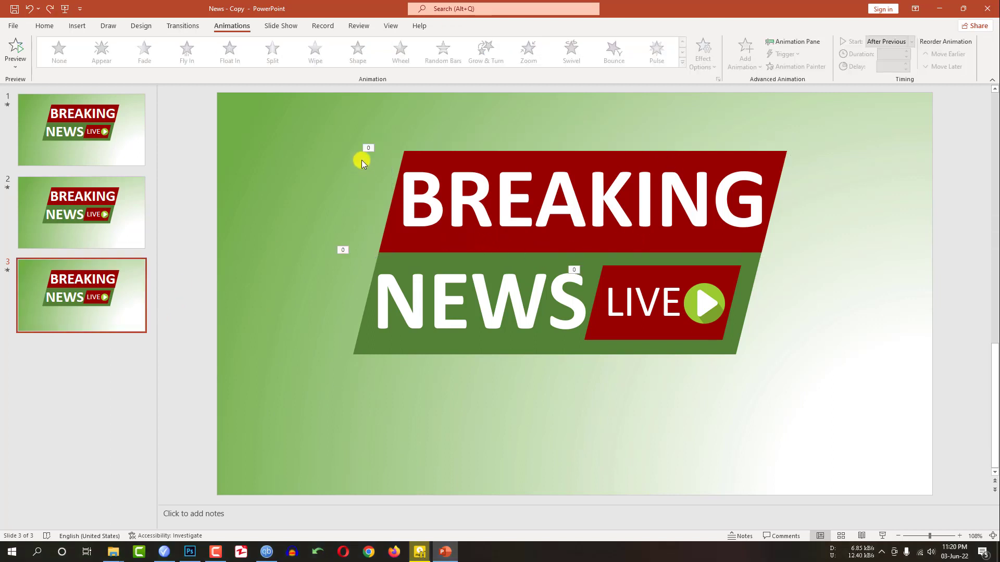
pyautogui.click(365, 149)
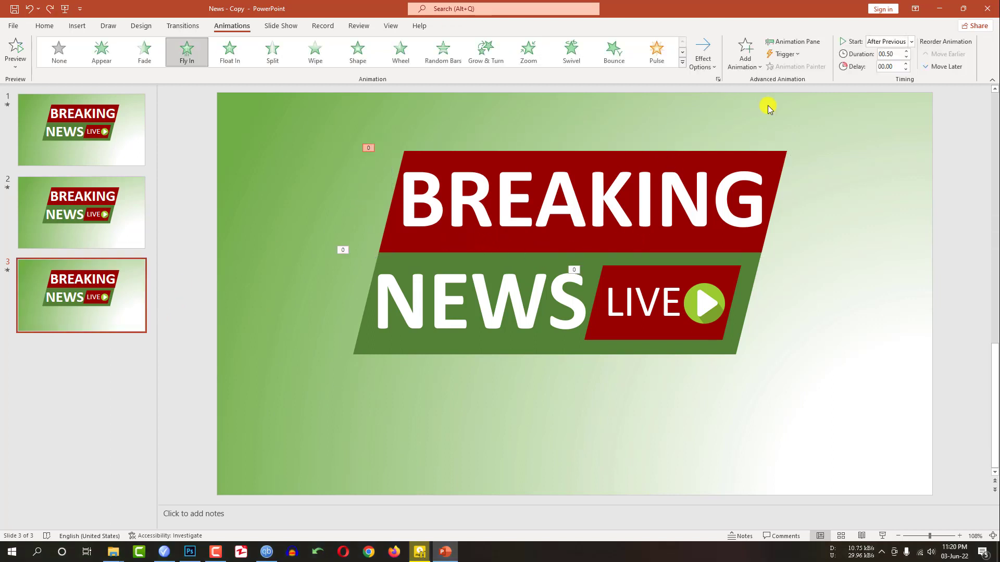
pyautogui.click(794, 42)
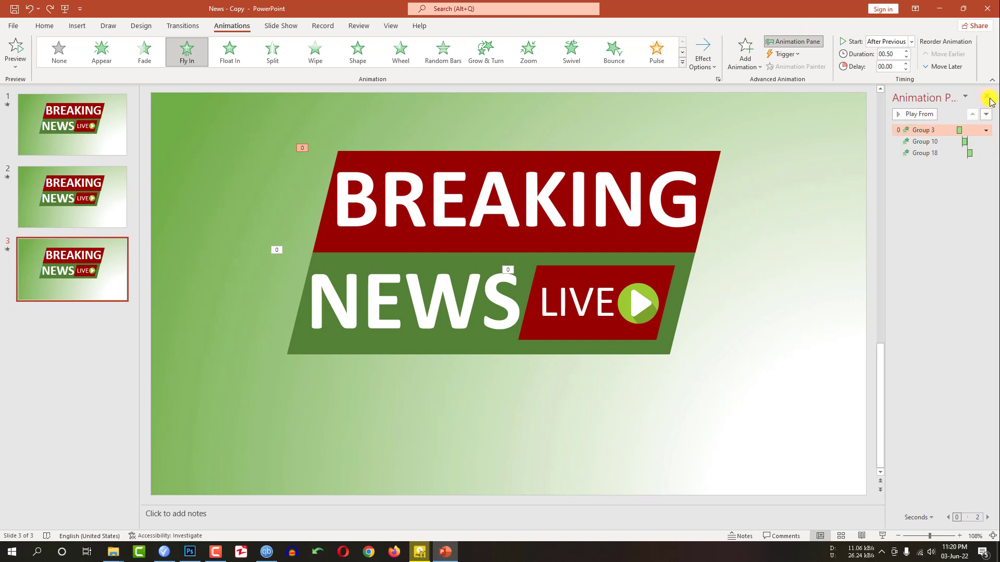
pyautogui.keyDown('shift'); pyautogui.click(979, 142); pyautogui.keyUp('shift')
pyautogui.click(986, 130)
pyautogui.click(932, 214)
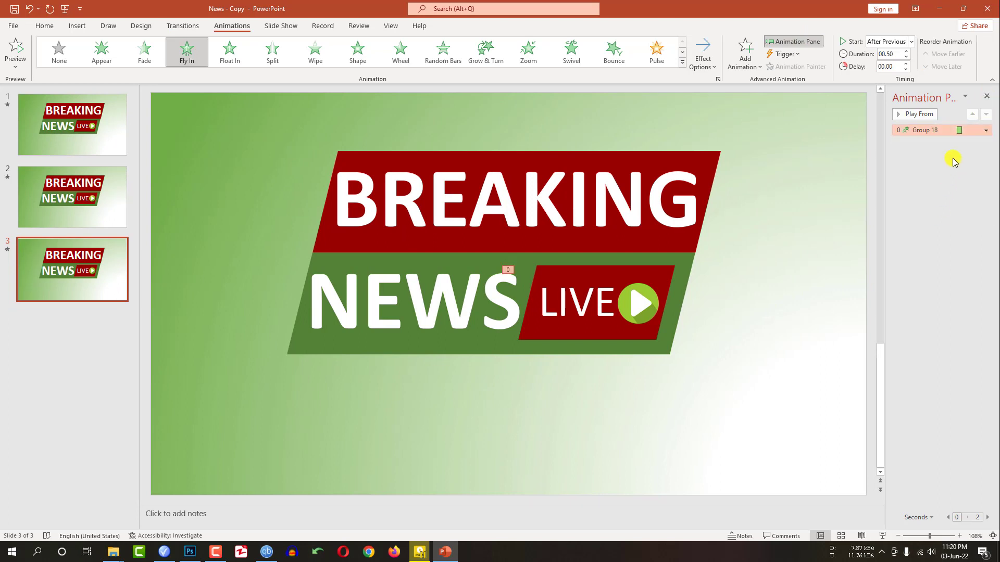
pyautogui.click(985, 130)
pyautogui.click(932, 214)
# Give the red BREAKING banner a Fly Out exit to the right, starting After Previous
pyautogui.click(348, 157)
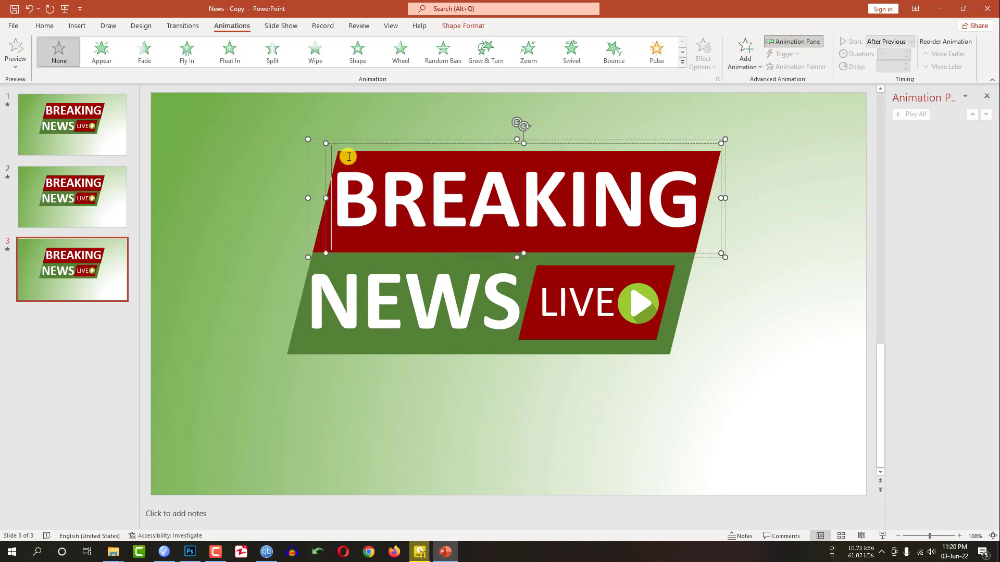
pyautogui.click(317, 237)
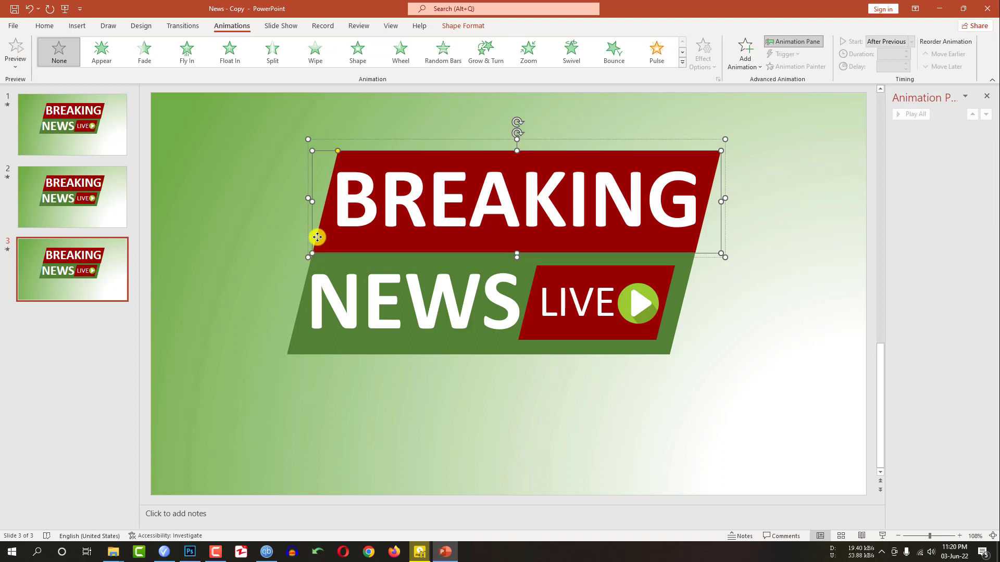
pyautogui.click(757, 74)
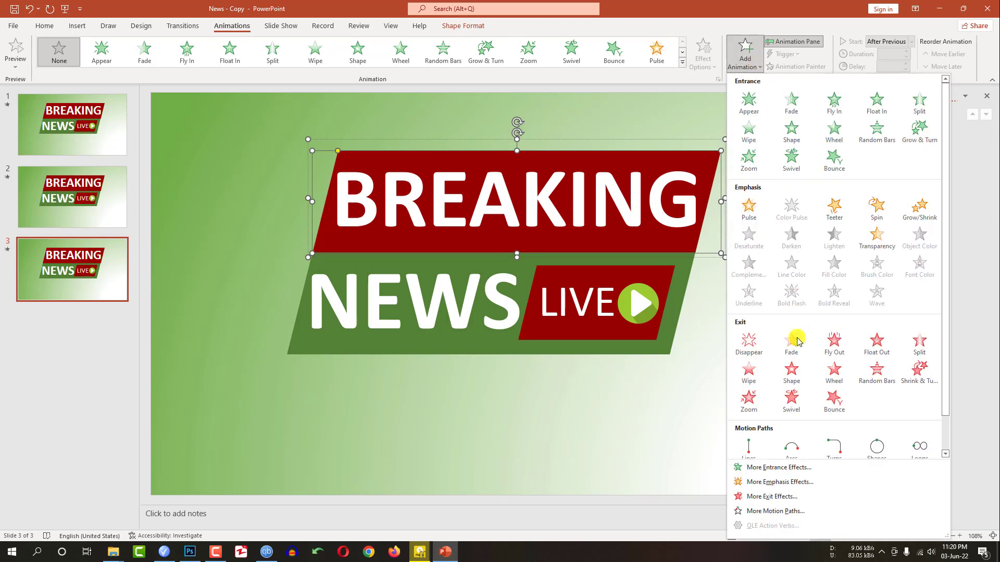
pyautogui.click(794, 497)
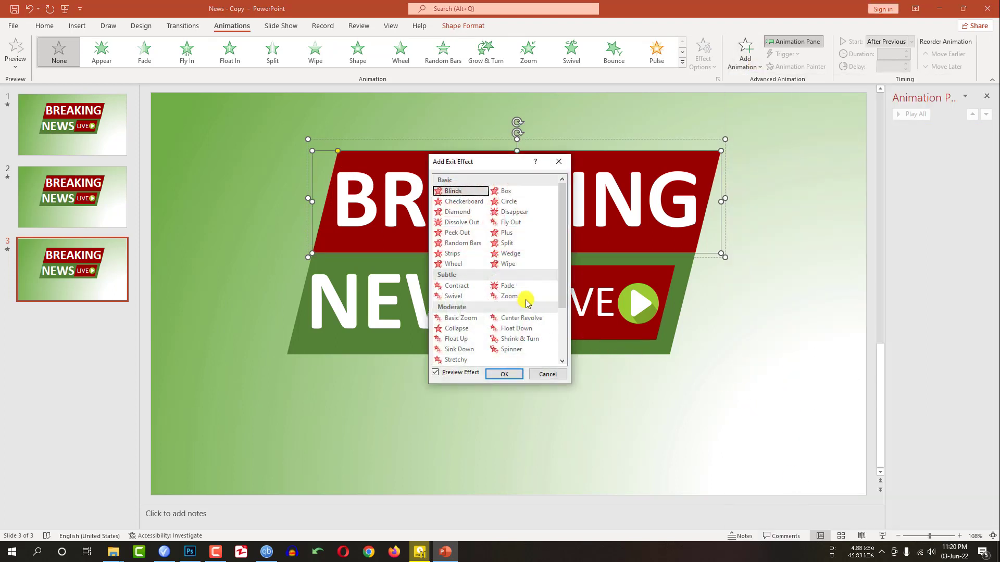
pyautogui.click(521, 227)
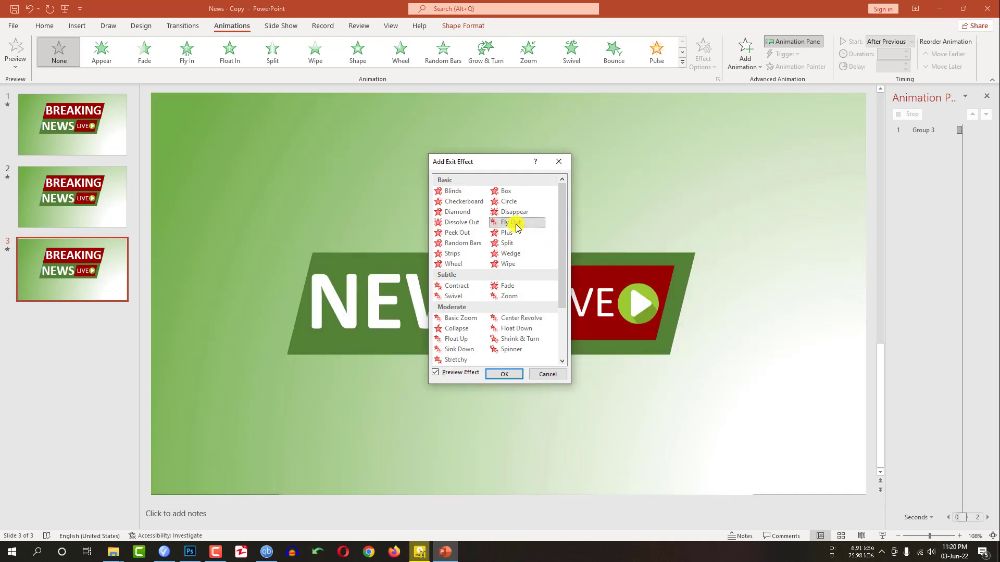
pyautogui.click(504, 375)
pyautogui.click(703, 55)
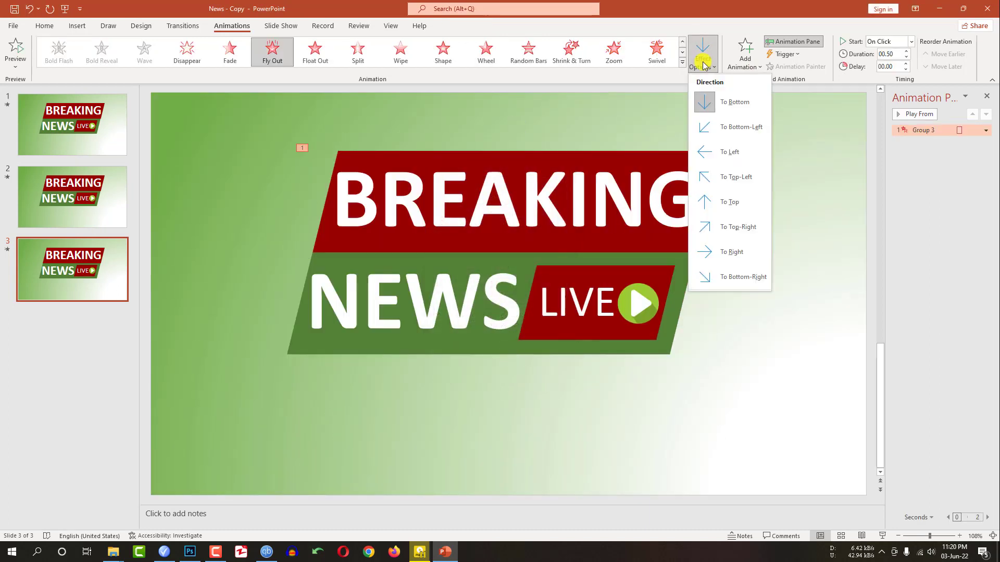
pyautogui.click(732, 251)
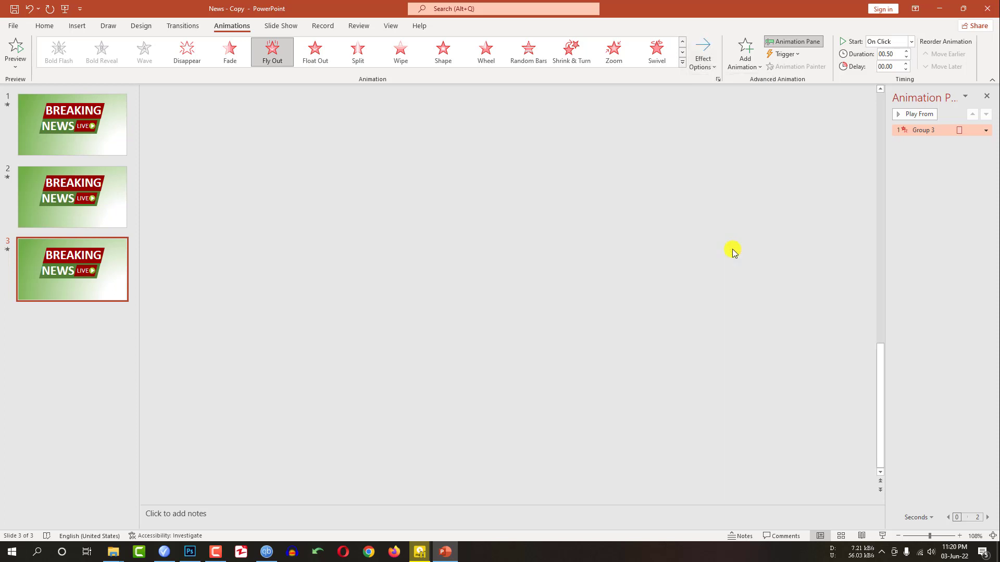
pyautogui.click(909, 41)
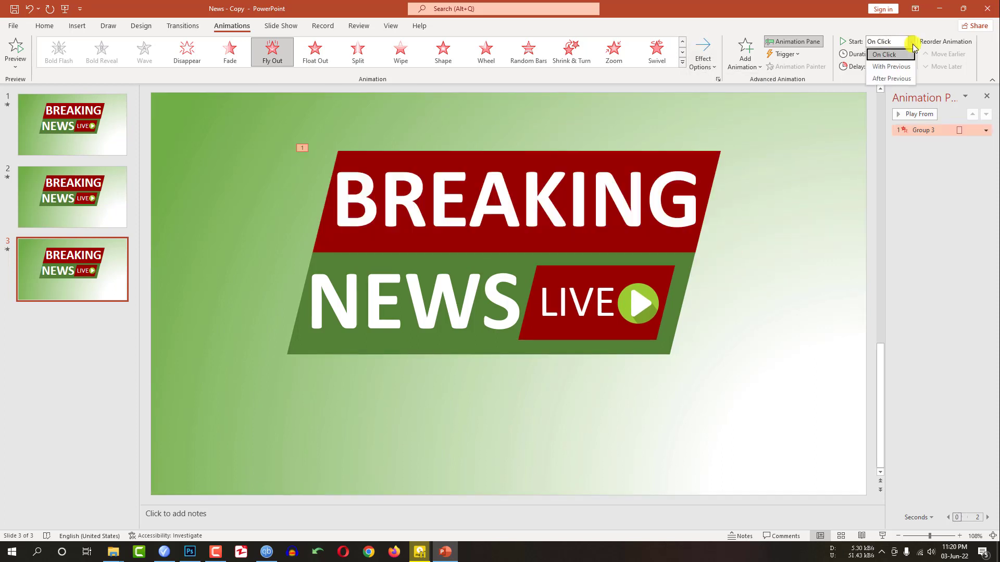
pyautogui.click(896, 75)
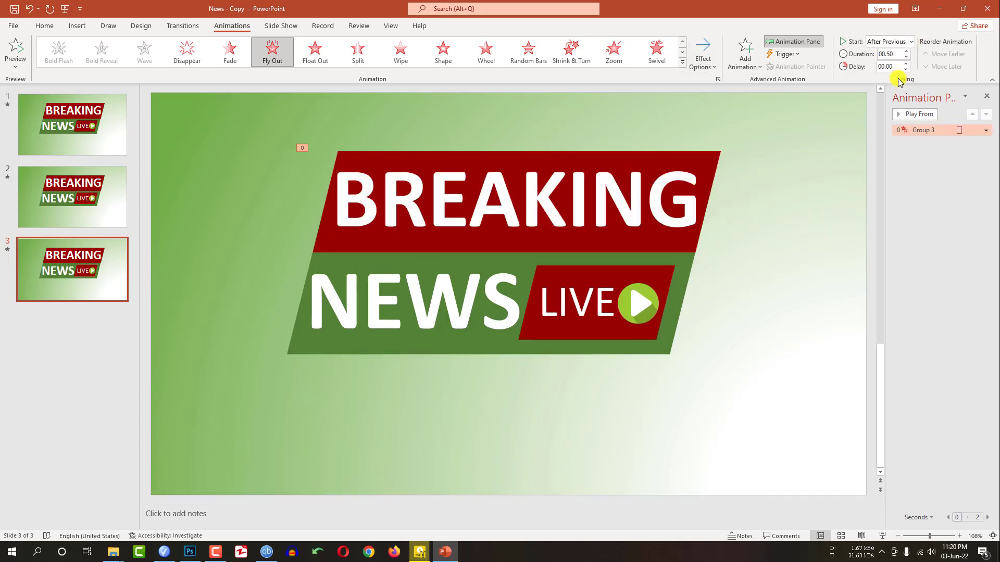
pyautogui.click(290, 346)
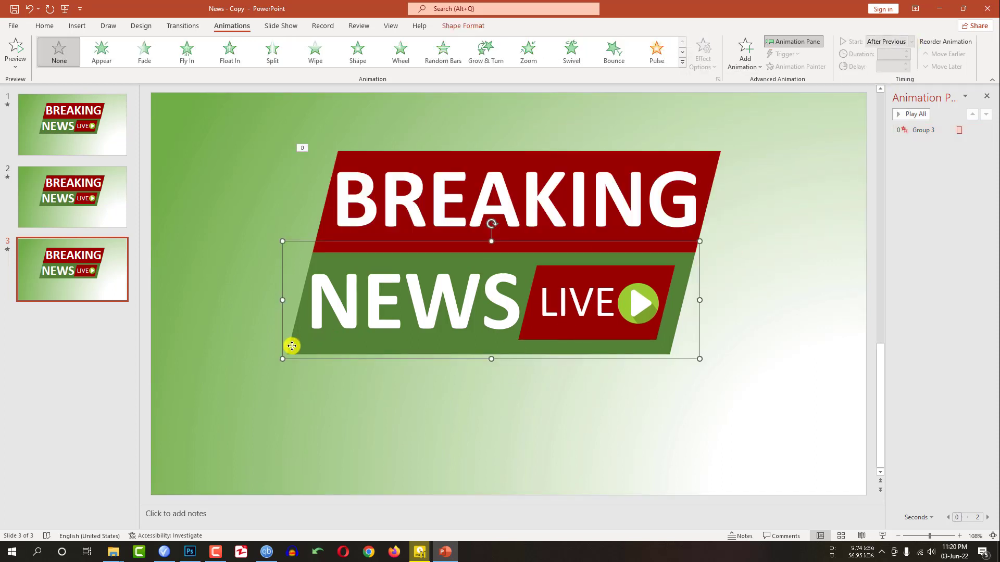
# Add a Fly Out exit to the NEWS banner and set its direction
pyautogui.click(743, 60)
pyautogui.click(767, 497)
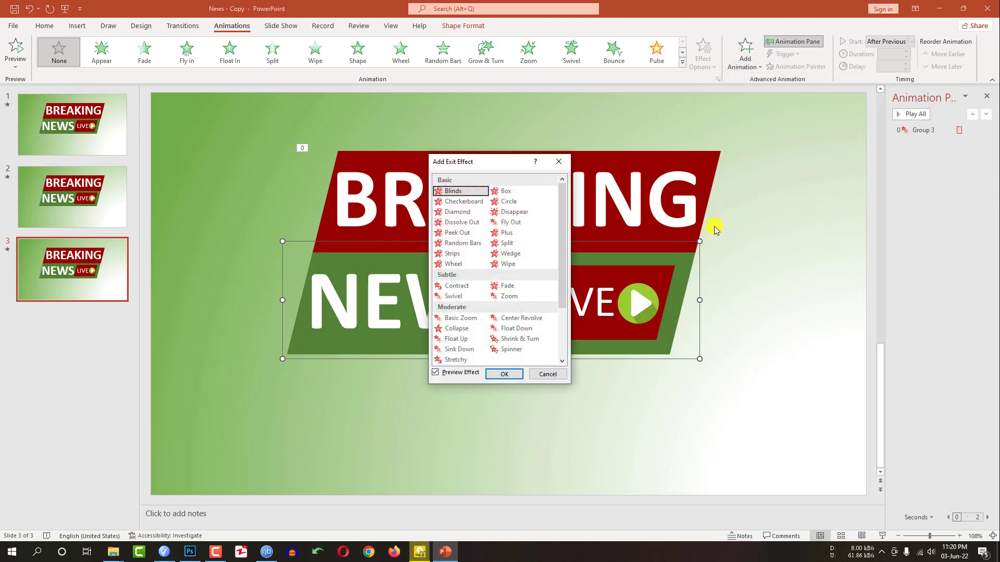
pyautogui.click(511, 223)
pyautogui.press('Return')
pyautogui.click(744, 58)
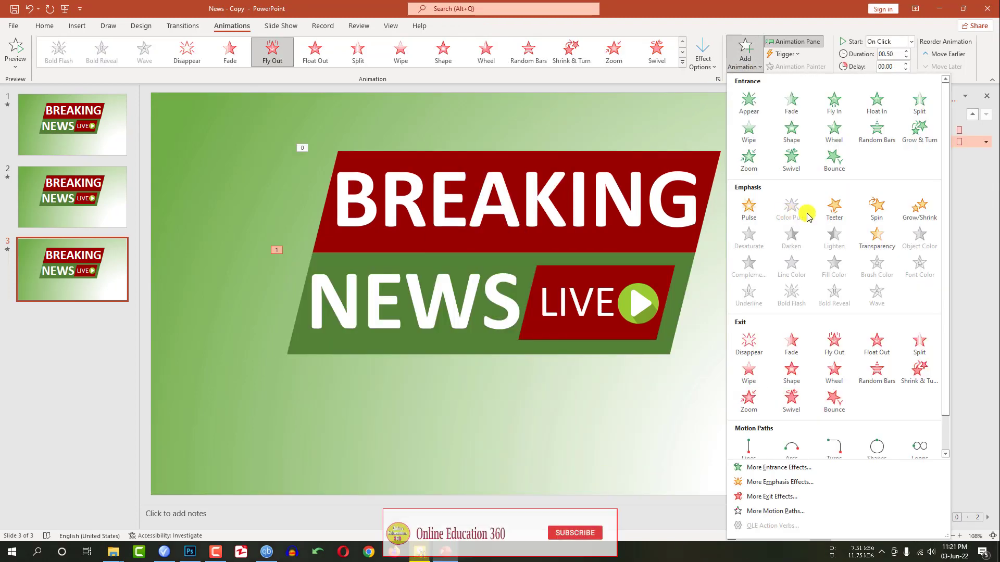
pyautogui.click(703, 57)
pyautogui.click(736, 157)
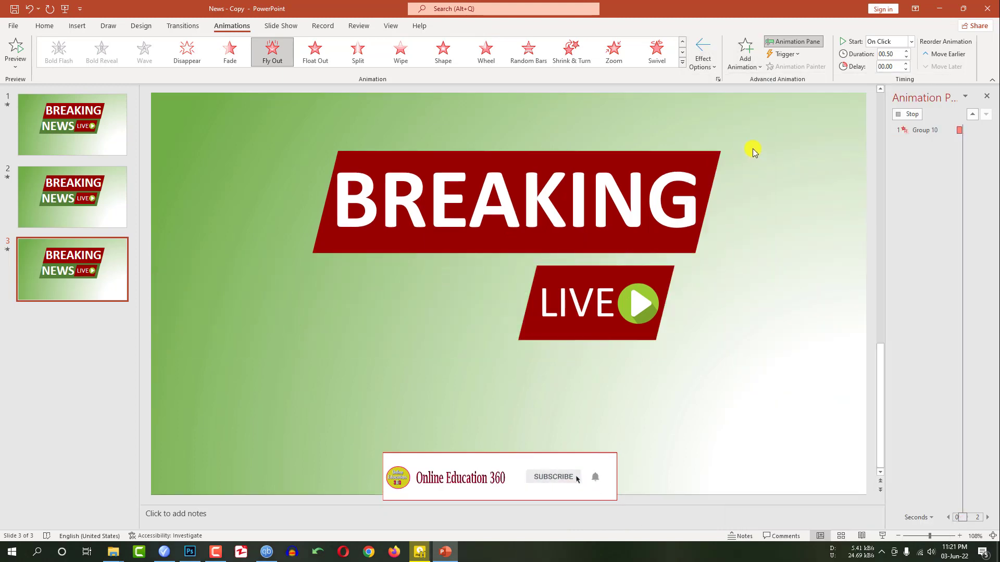
# Give the LIVE badge a Fly Out exit to the right, starting After Previous
pyautogui.click(649, 283)
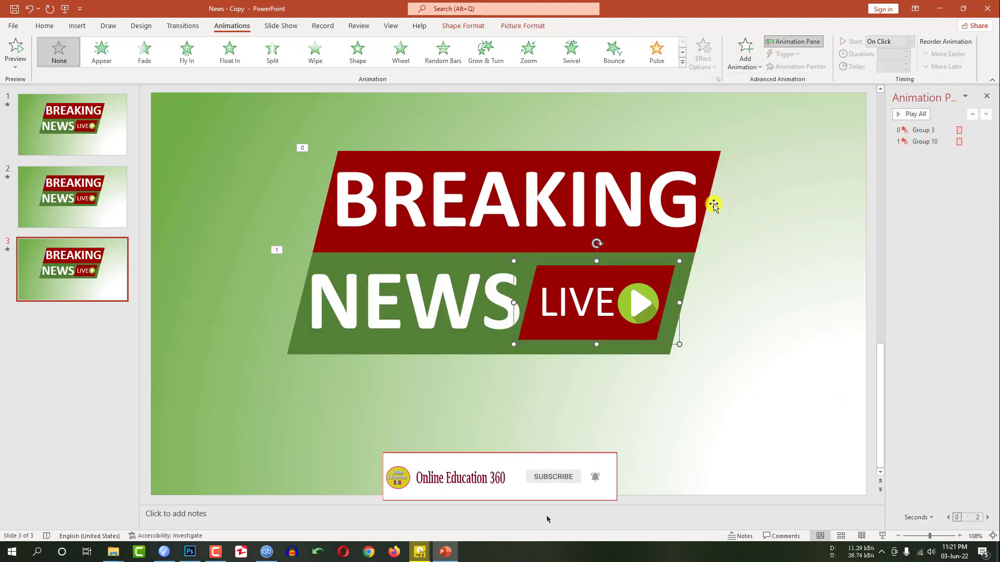
pyautogui.click(744, 58)
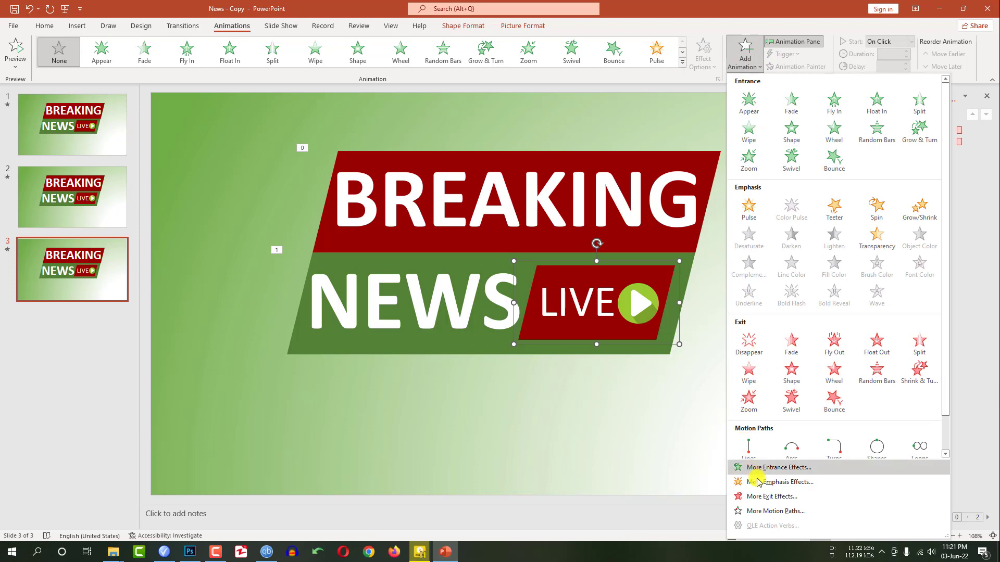
pyautogui.click(762, 496)
pyautogui.click(511, 222)
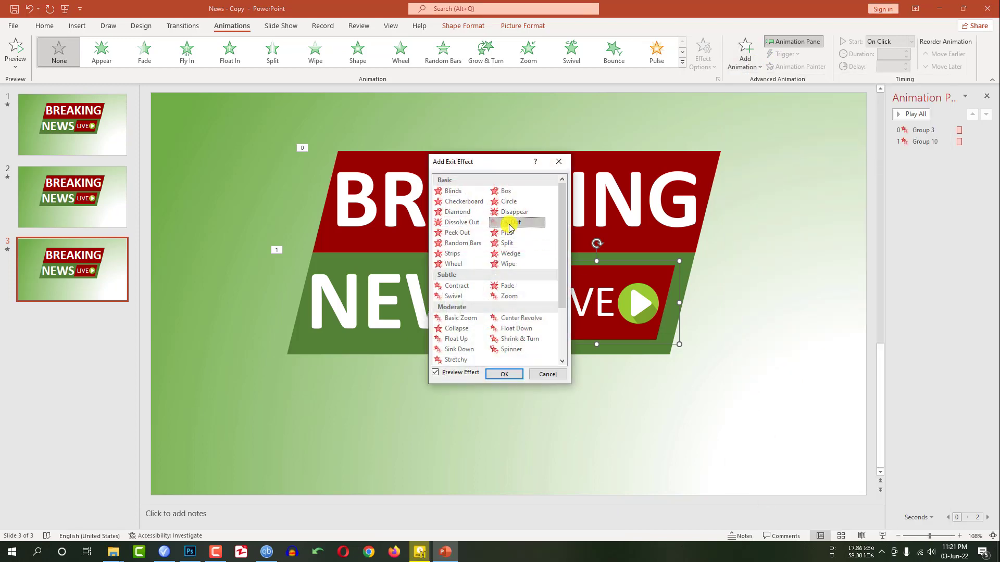
pyautogui.click(504, 374)
pyautogui.click(703, 55)
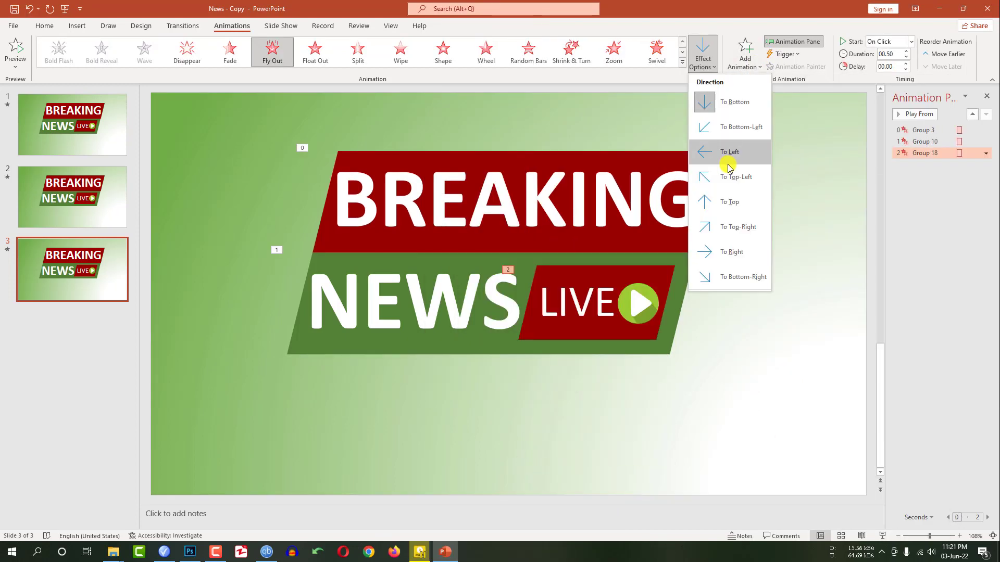
pyautogui.click(742, 253)
pyautogui.click(911, 42)
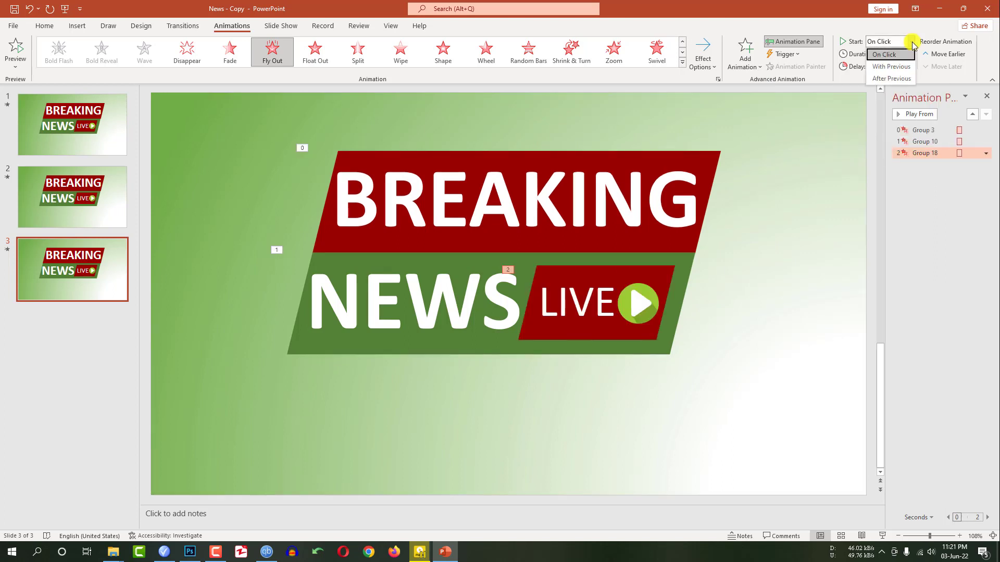
pyautogui.click(891, 78)
# Set the NEWS banner's animation to start After Previous
pyautogui.click(299, 333)
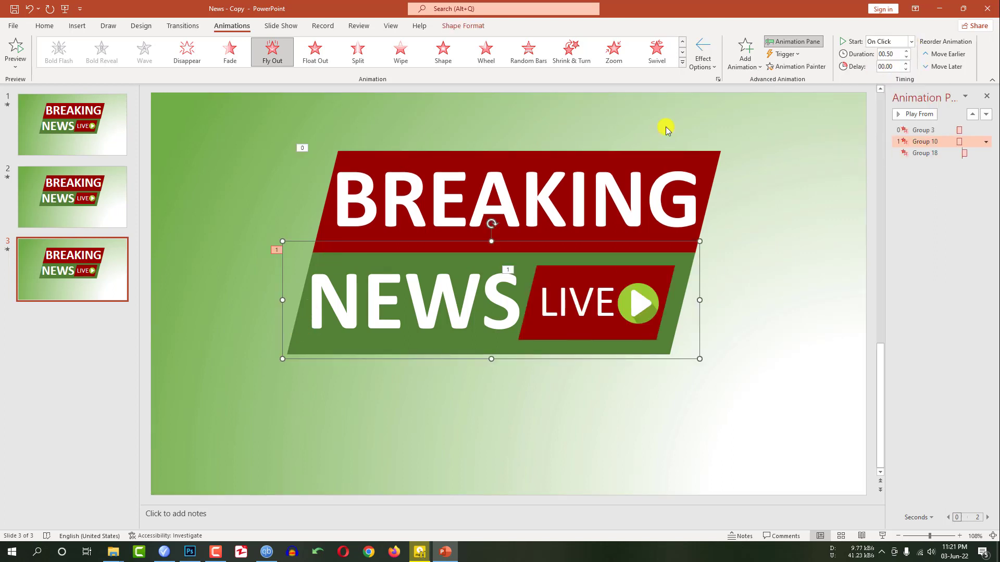
pyautogui.click(911, 42)
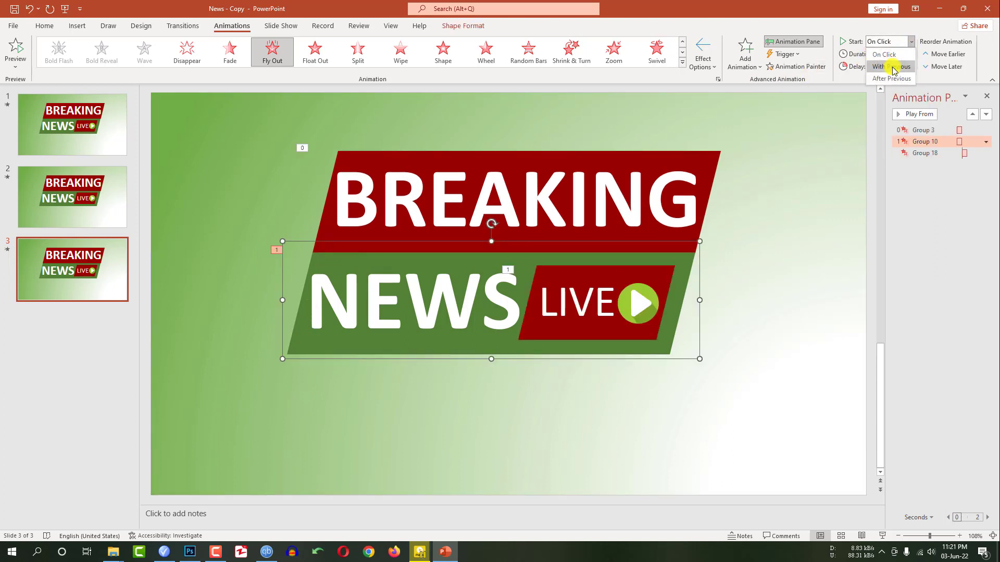
pyautogui.click(891, 78)
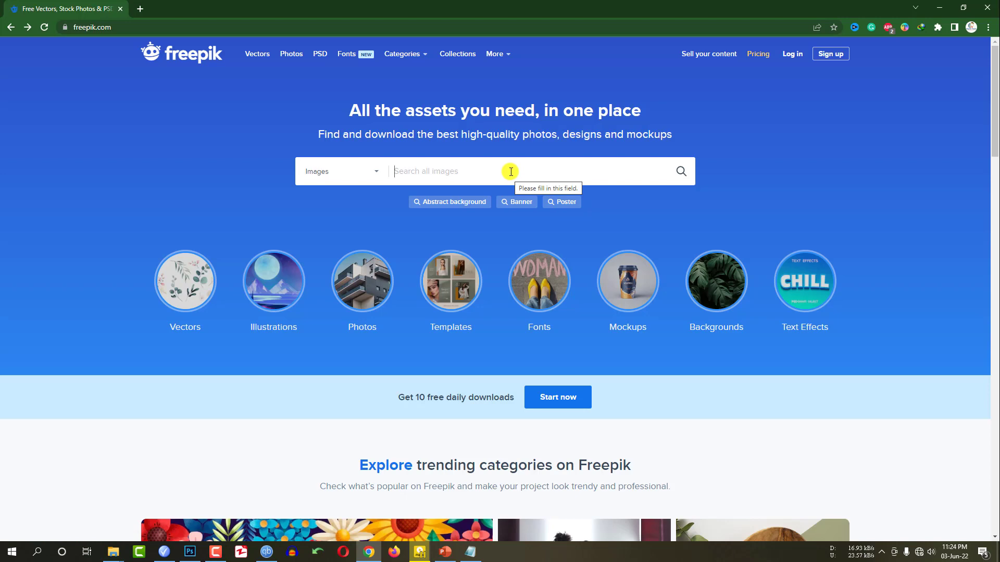
# Search Freepik for 'Hands with microphones', open the matching vector and download it
pyautogui.rightClick(511, 172)
pyautogui.click(536, 248)
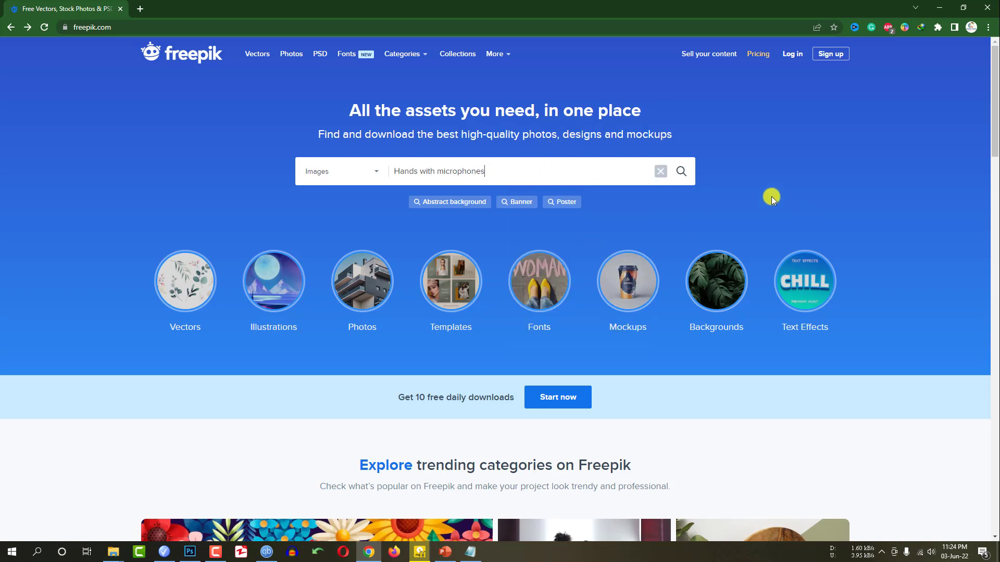
pyautogui.click(681, 172)
pyautogui.scroll(-5, 400, 224)
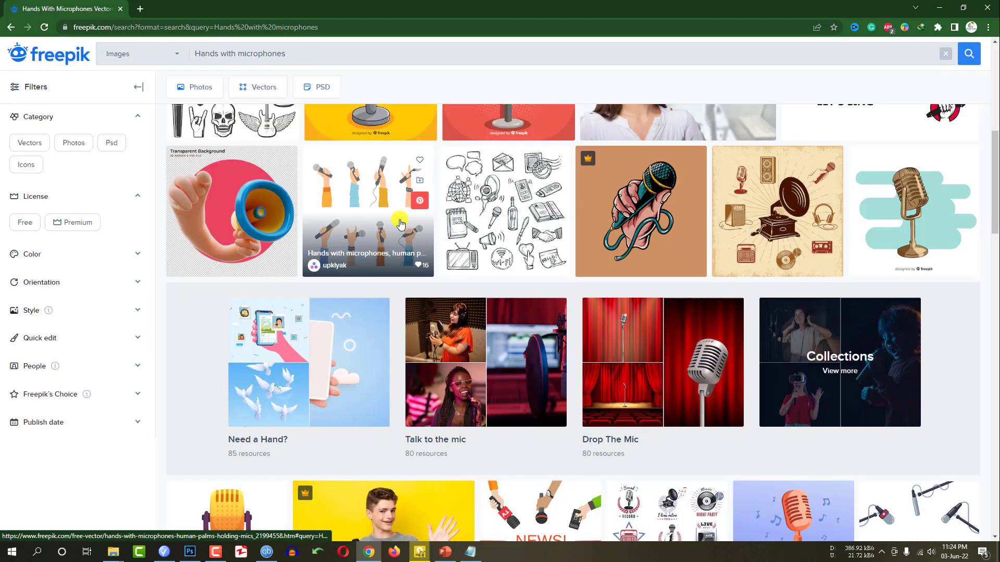
pyautogui.click(369, 203)
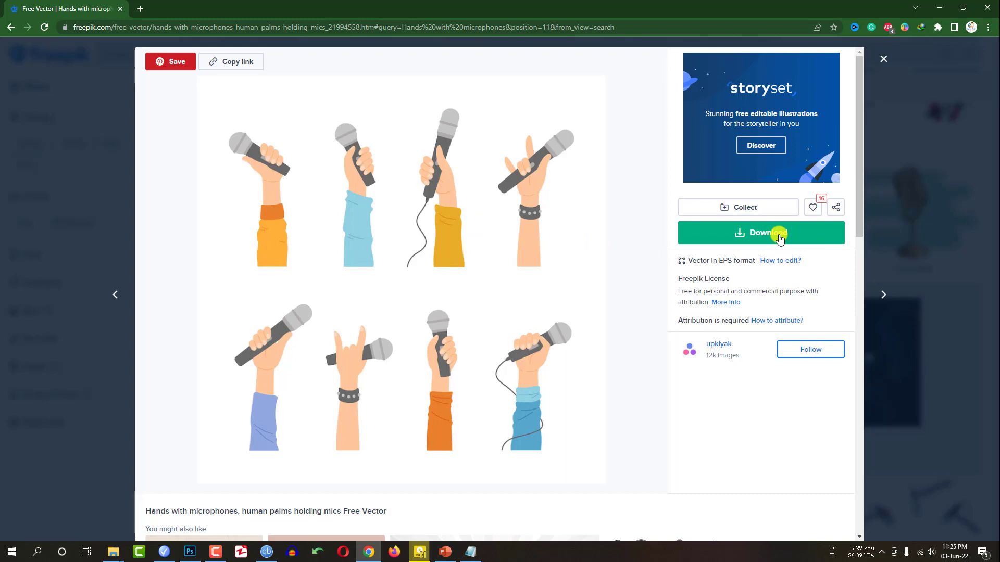
pyautogui.click(780, 238)
pyautogui.click(774, 359)
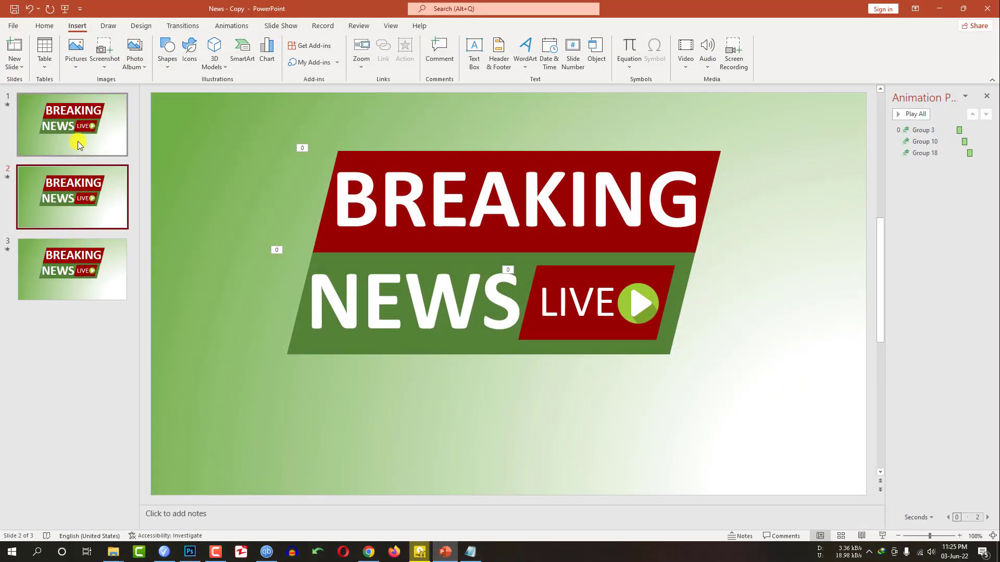
pyautogui.click(77, 142)
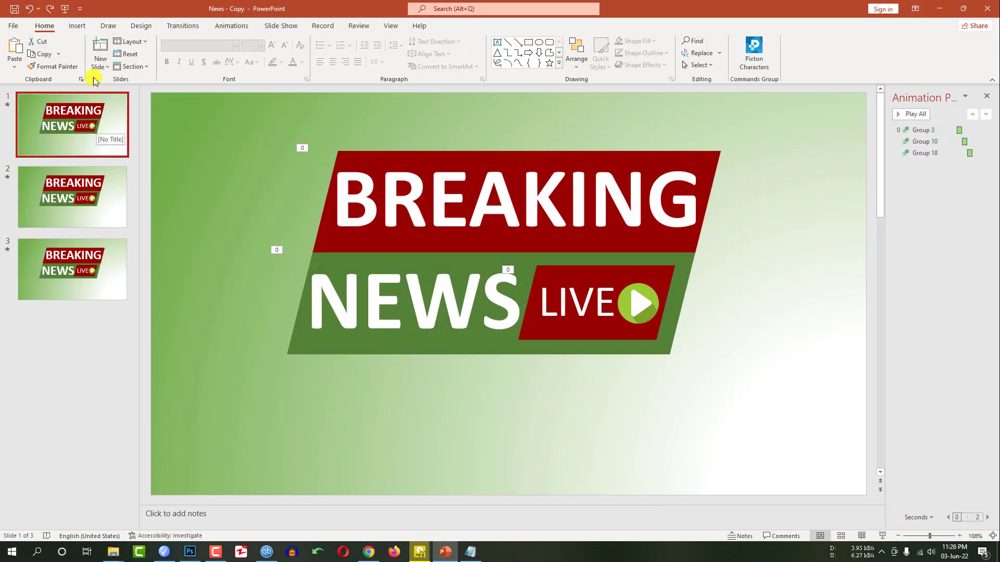
# Open the Insert Picture from This Device dialog on the Downloads folder
pyautogui.click(77, 26)
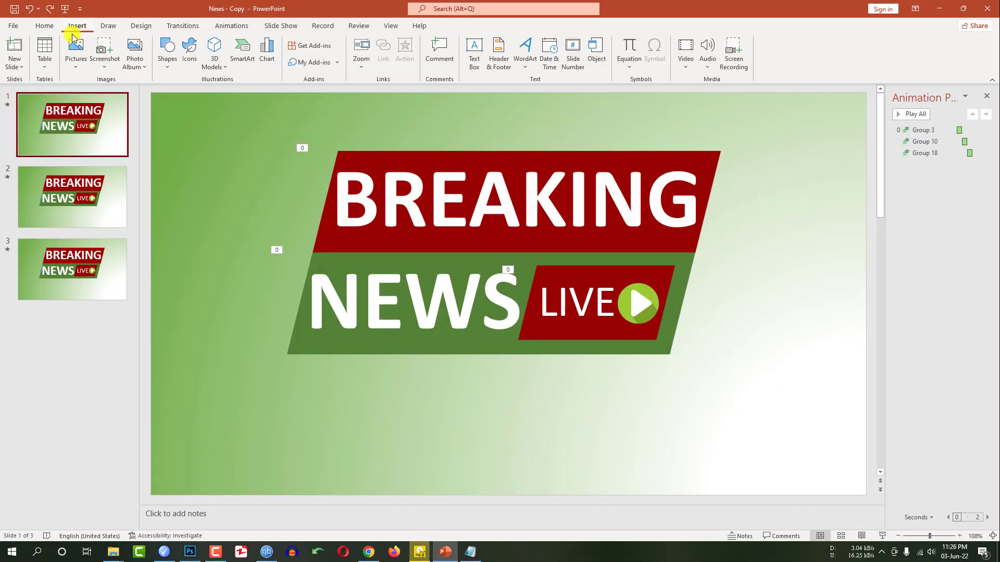
pyautogui.click(77, 65)
pyautogui.click(94, 98)
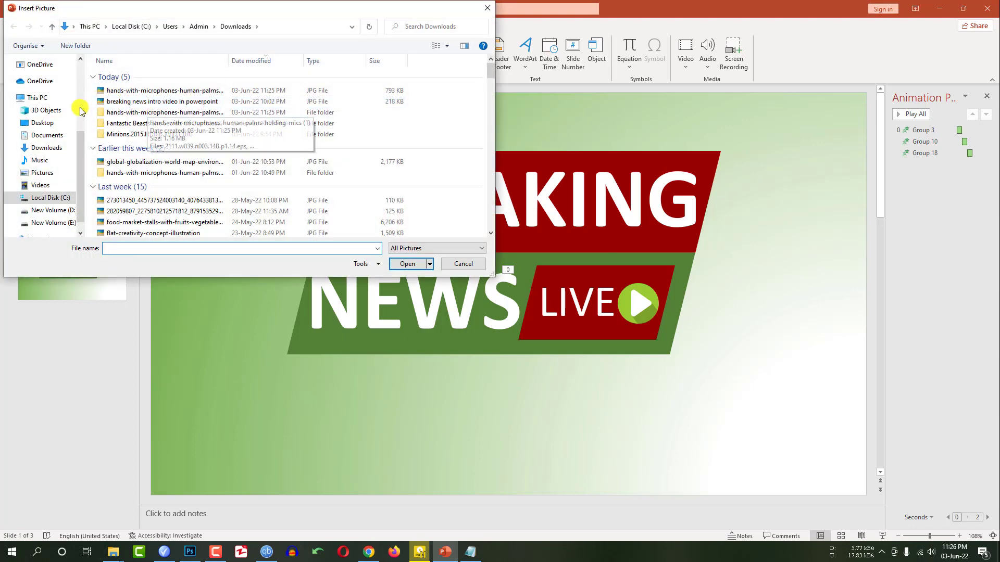
pyautogui.click(50, 148)
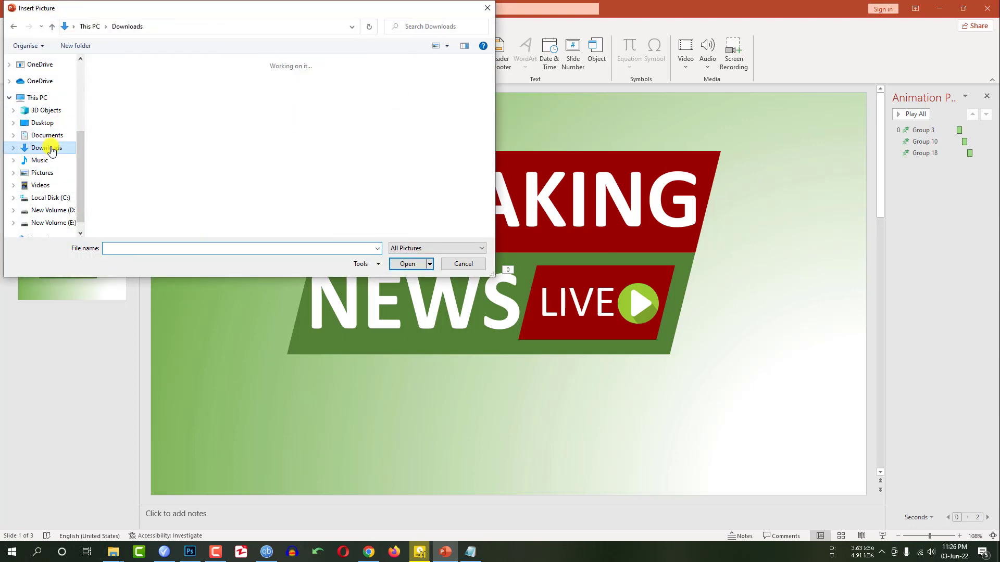
# Insert the microphone-hands picture and crop it to the single orange-sleeved hand
pyautogui.doubleClick(233, 112)
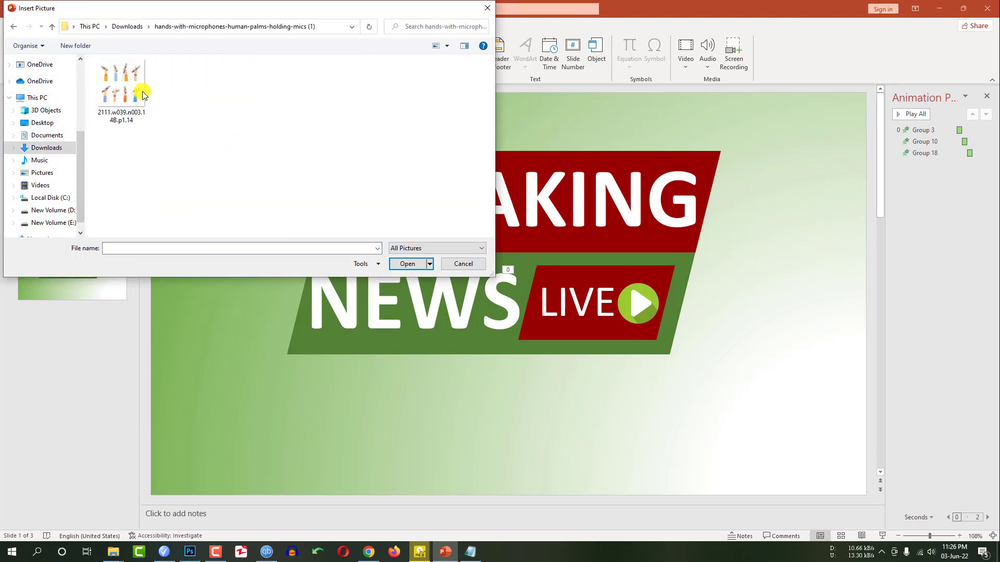
pyautogui.doubleClick(136, 91)
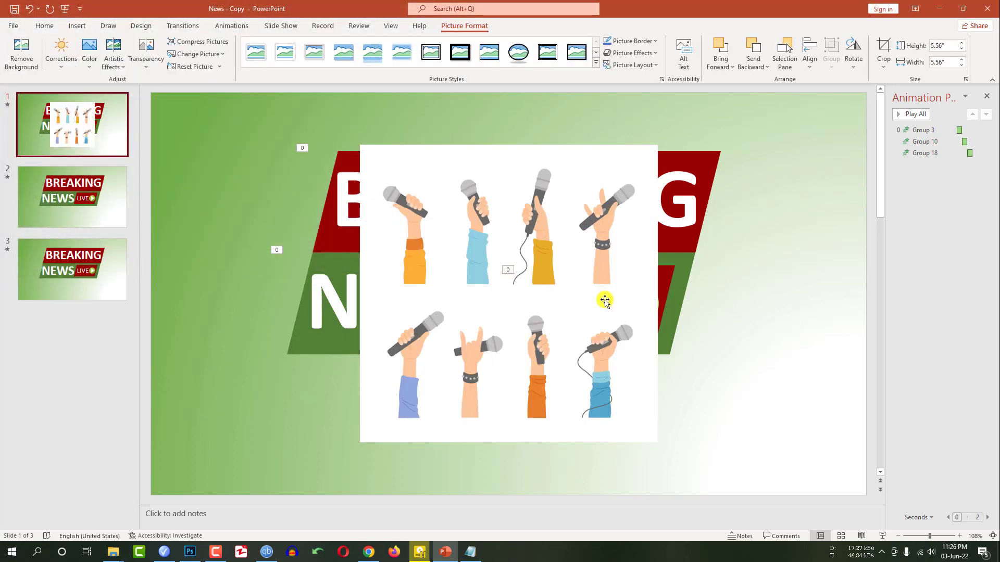
pyautogui.click(883, 66)
pyautogui.click(892, 81)
pyautogui.moveTo(359, 293); pyautogui.dragTo(509, 315)
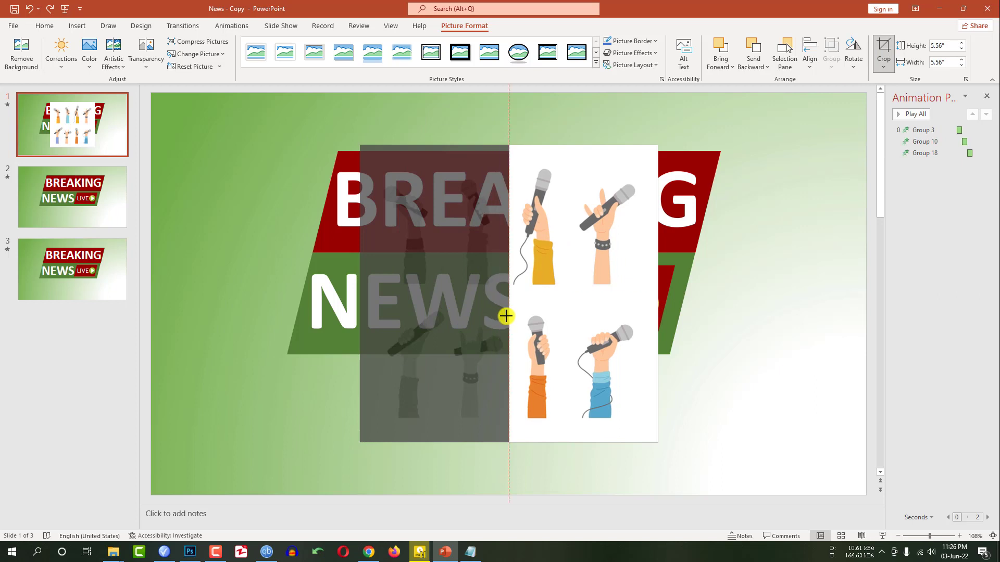
pyautogui.moveTo(655, 294); pyautogui.dragTo(573, 305)
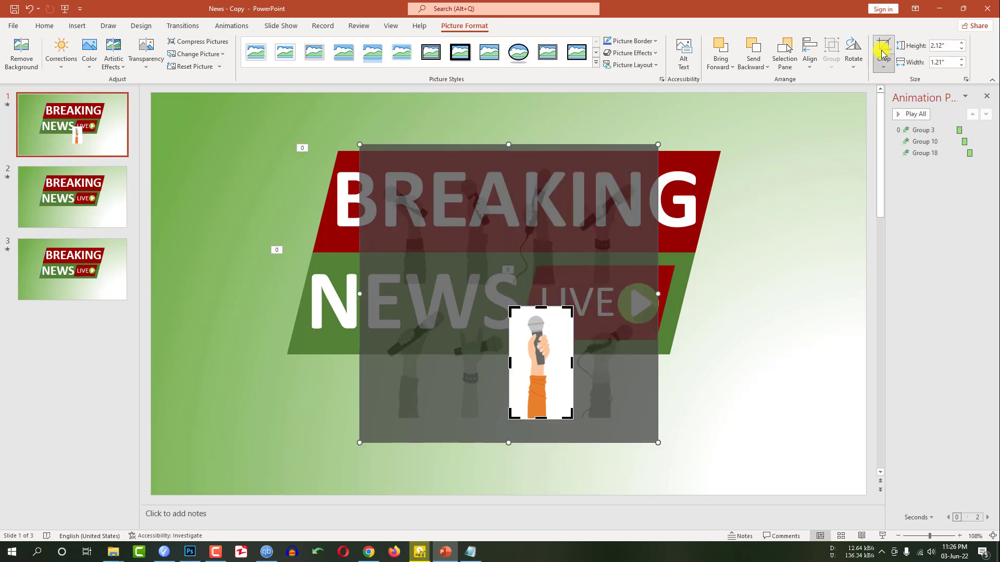
pyautogui.click(603, 350)
# Remove the hand's background, move it lower right and enlarge it to 5.31" tall
pyautogui.click(20, 54)
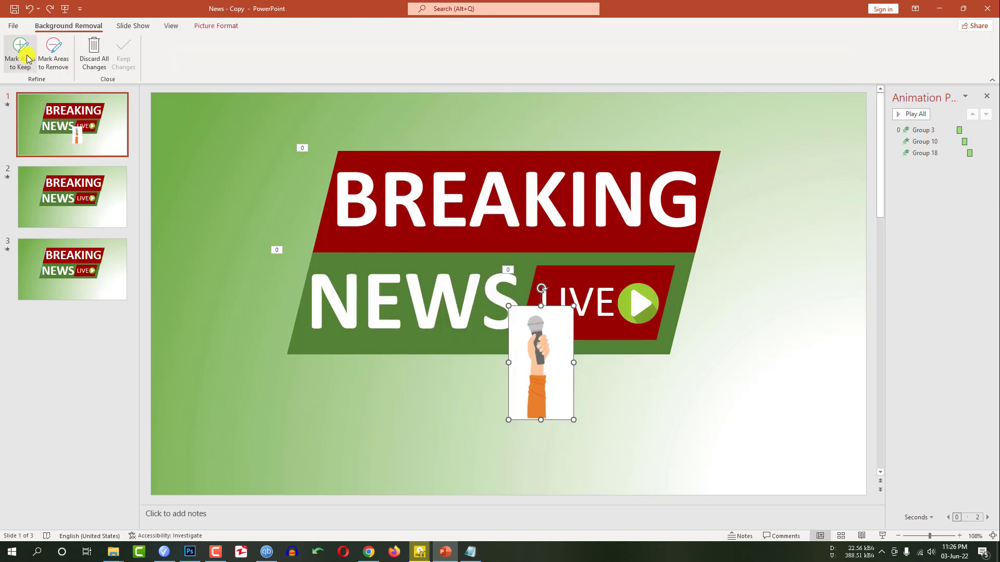
pyautogui.click(20, 56)
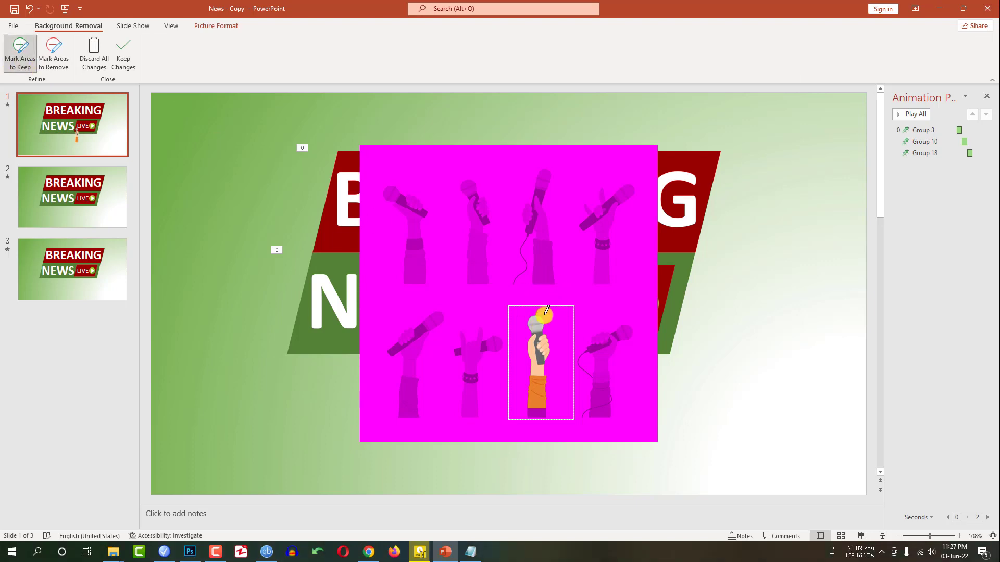
pyautogui.click(128, 62)
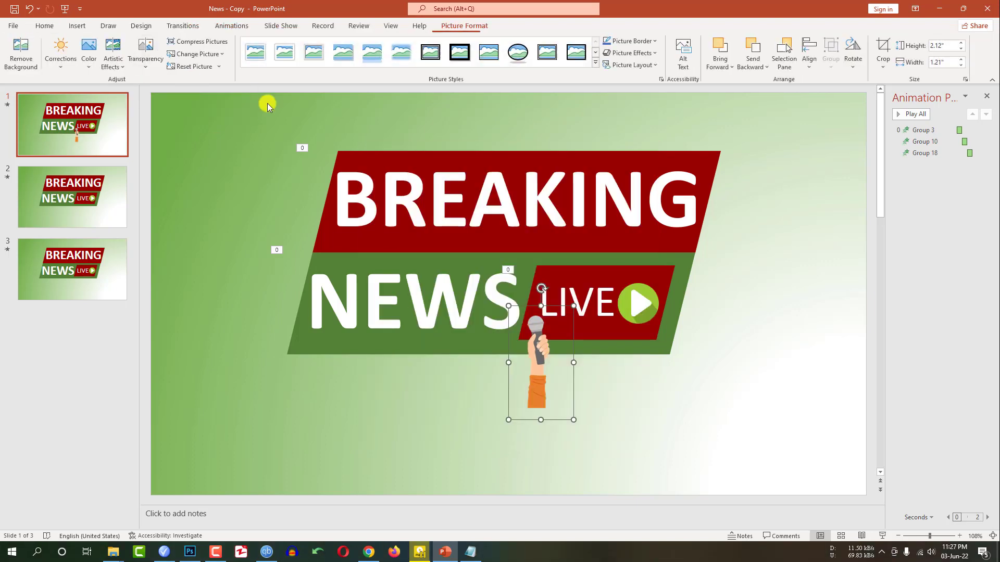
pyautogui.moveTo(539, 388); pyautogui.dragTo(753, 456)
pyautogui.moveTo(720, 384); pyautogui.dragTo(624, 241)
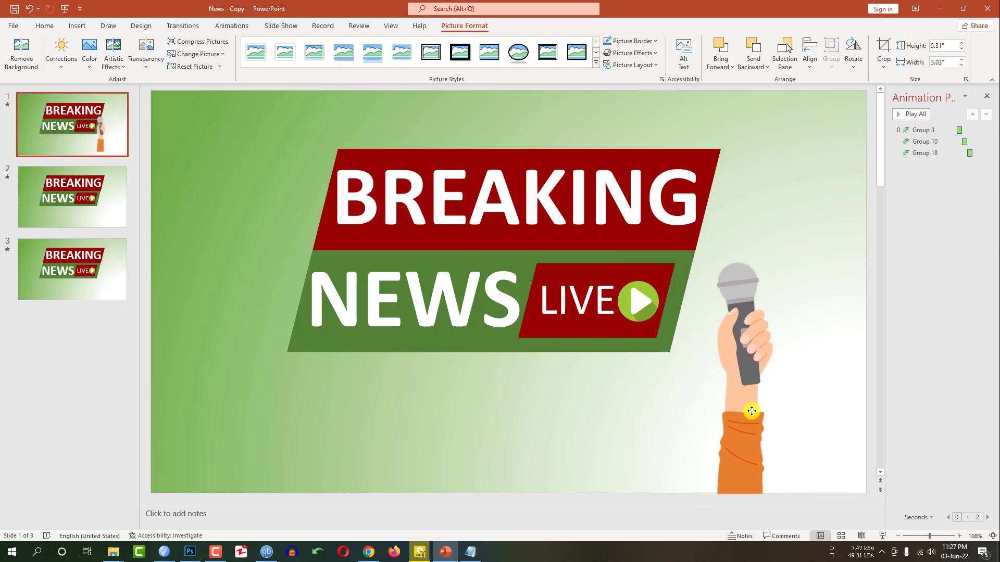
pyautogui.click(749, 384)
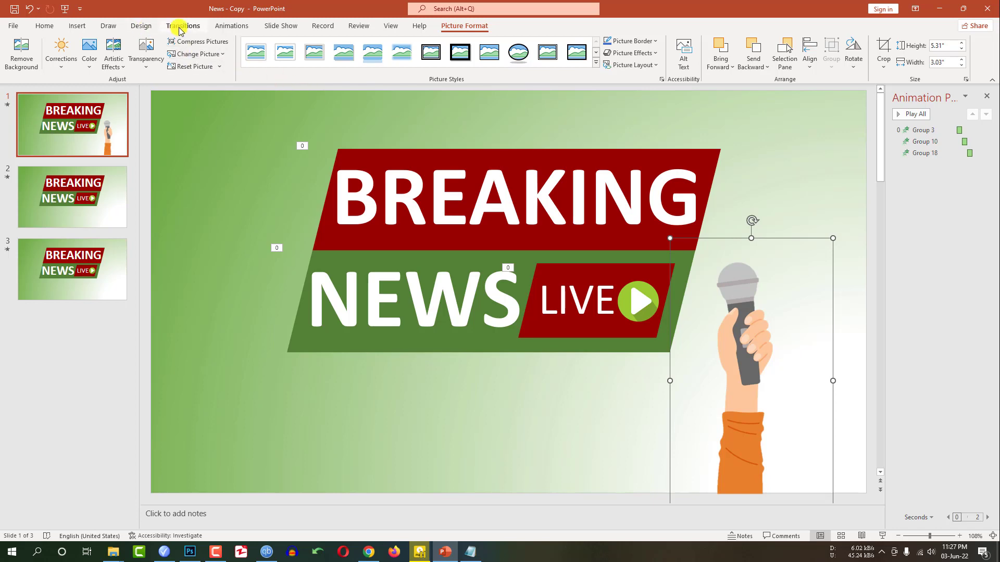
# Give the microphone hand a Fly In entrance that starts After Previous
pyautogui.click(230, 24)
pyautogui.click(746, 54)
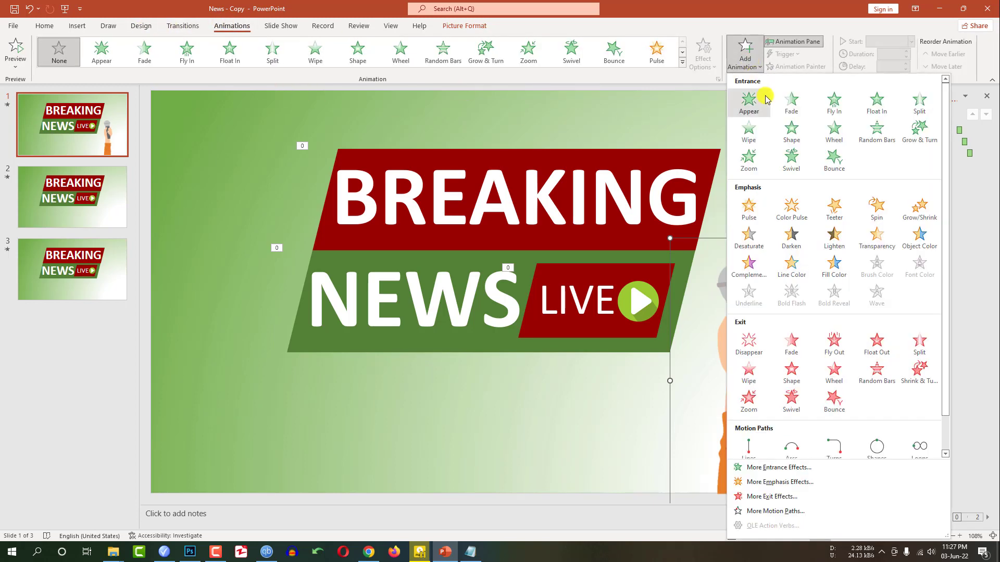
pyautogui.click(832, 104)
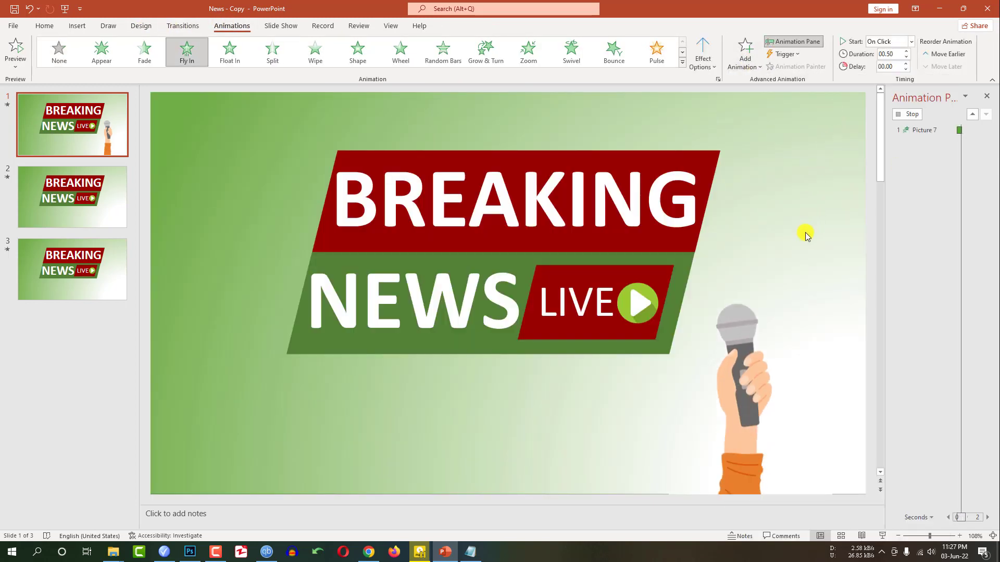
pyautogui.click(911, 42)
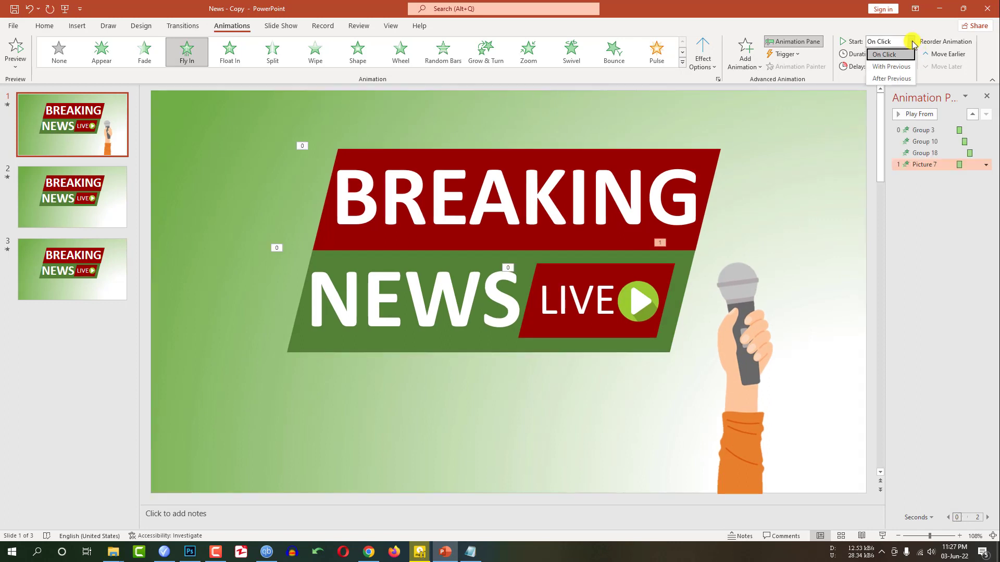
pyautogui.click(887, 67)
pyautogui.click(242, 198)
pyautogui.click(733, 372)
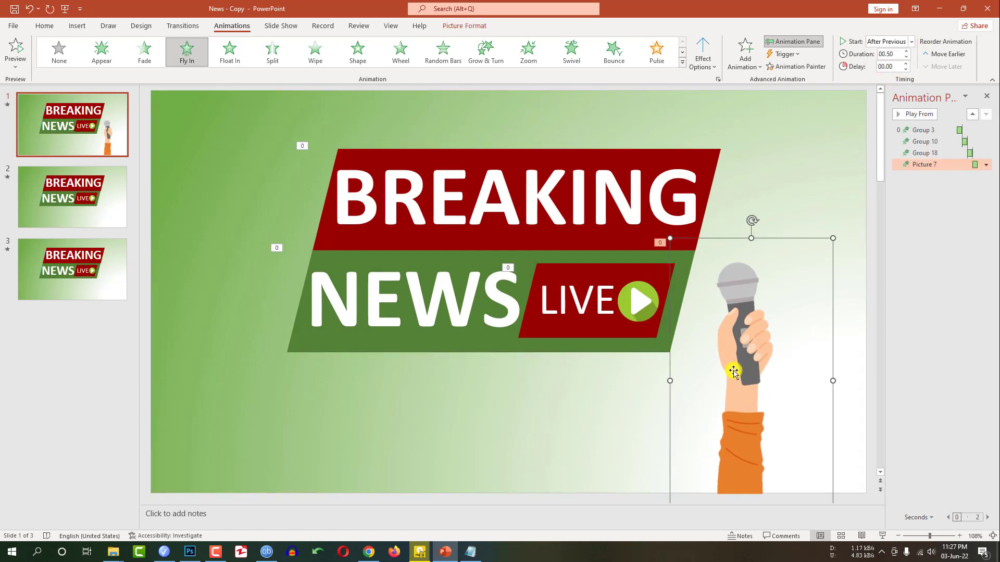
# Paste the microphone hand picture onto slides 2 and 3
pyautogui.click(94, 217)
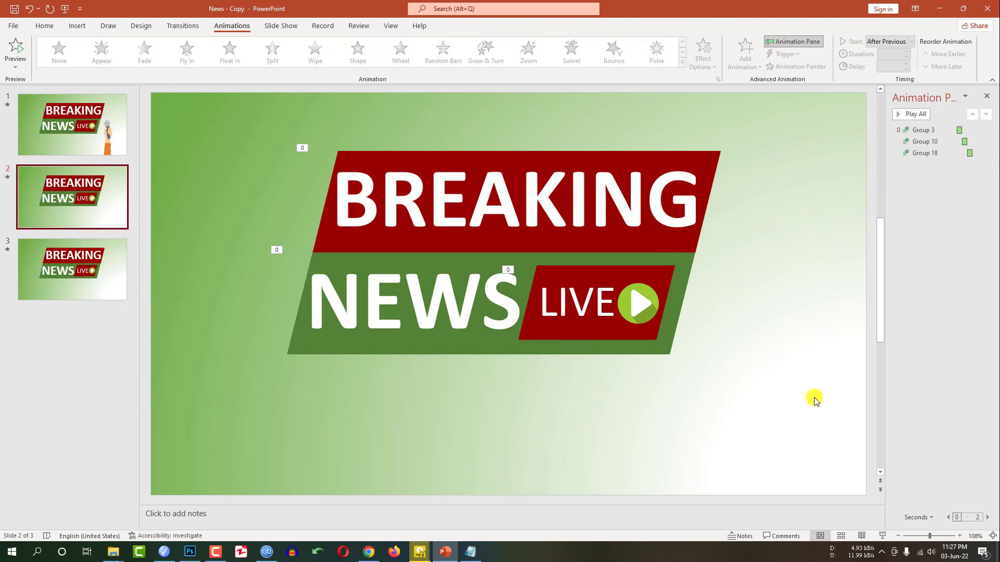
pyautogui.hotkey('ctrl', 'v')
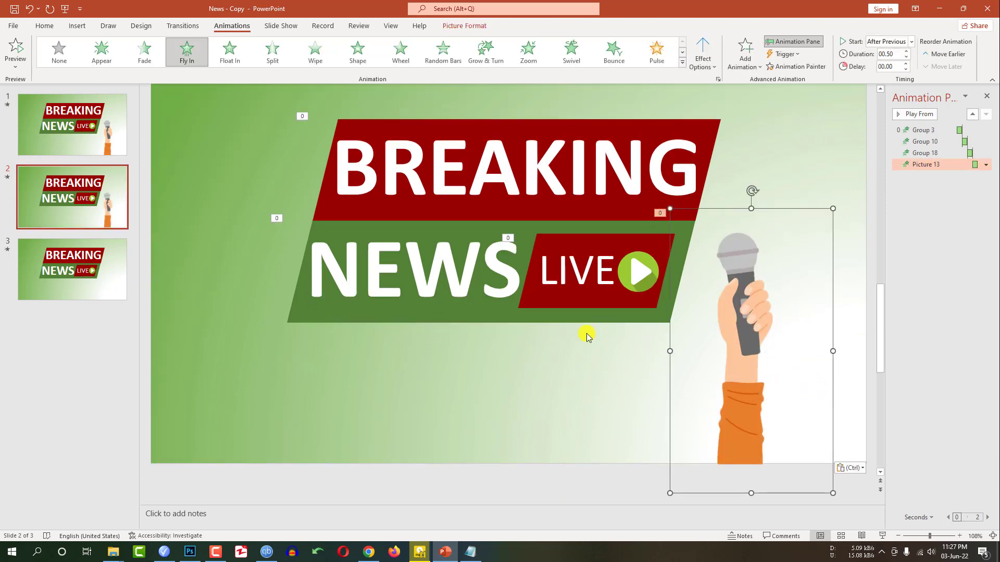
pyautogui.scroll(-3, 677, 375)
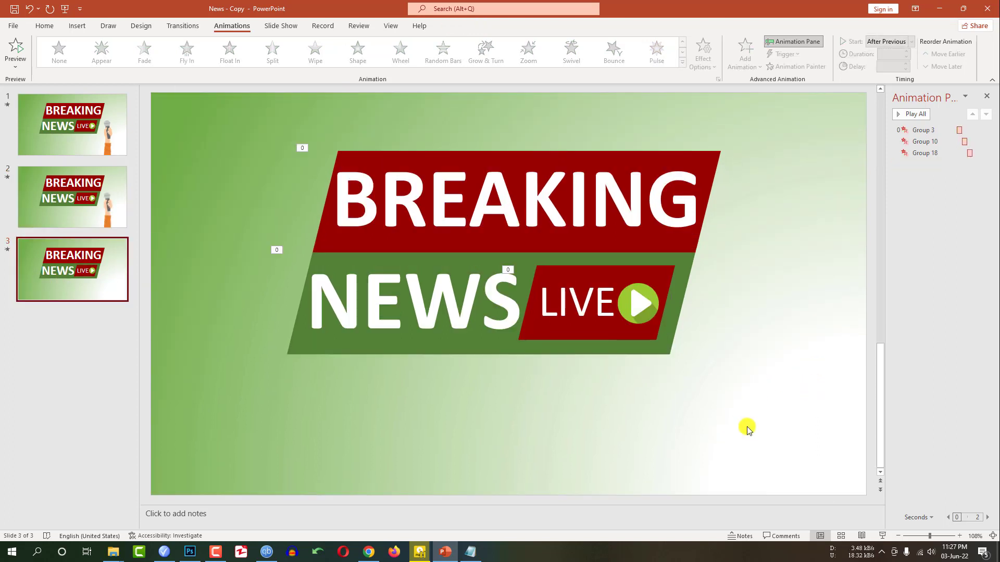
pyautogui.hotkey('ctrl', 'v')
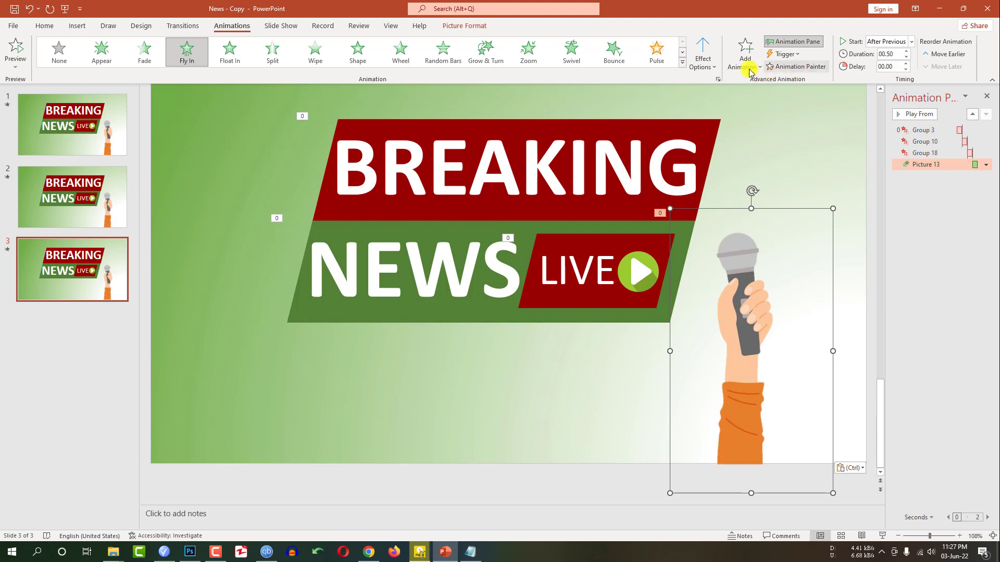
# On slide 3, add a Fly Out exit effect to the hand, starting After Previous
pyautogui.click(702, 58)
pyautogui.click(745, 57)
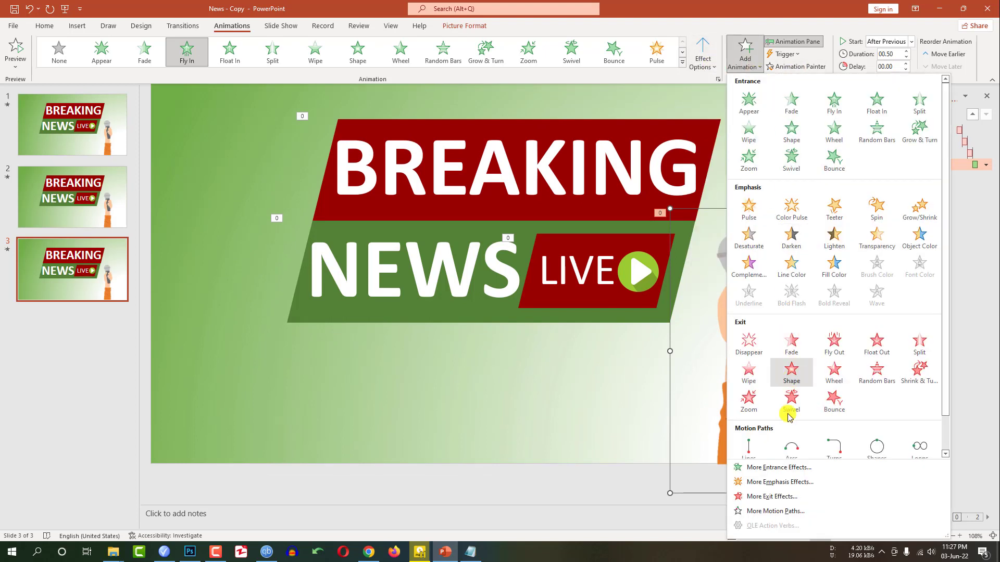
pyautogui.click(771, 496)
pyautogui.click(499, 223)
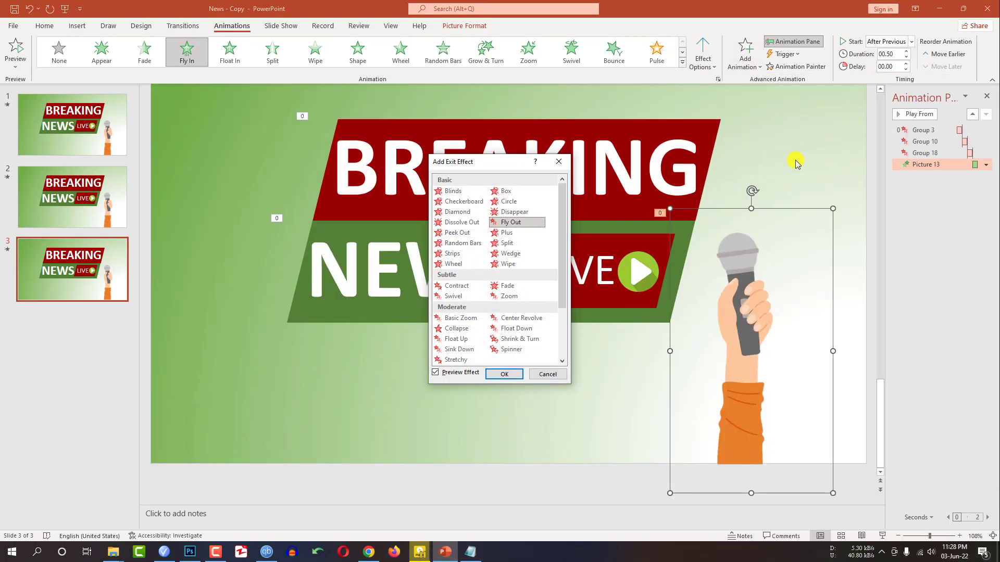
pyautogui.click(505, 375)
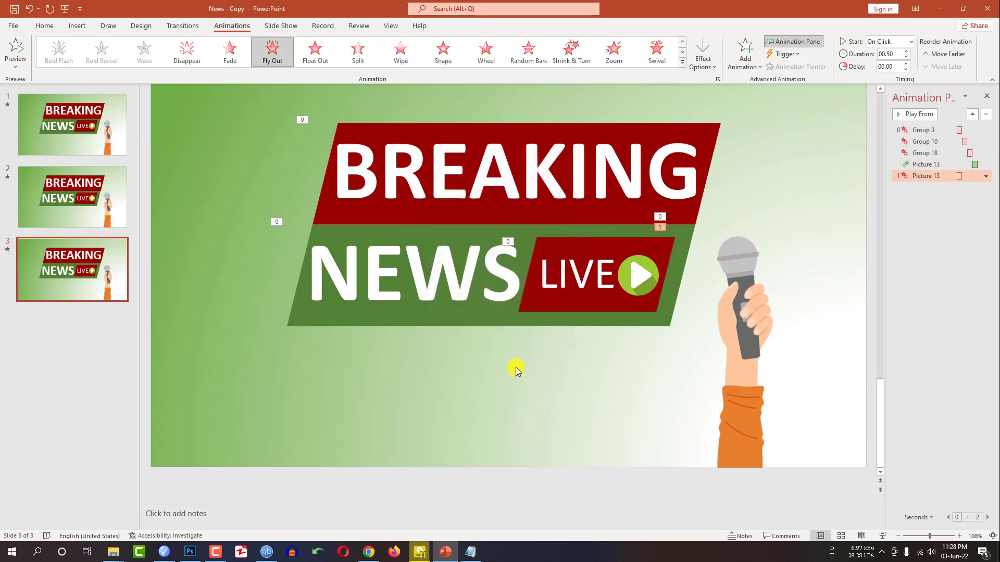
pyautogui.click(162, 338)
pyautogui.click(751, 312)
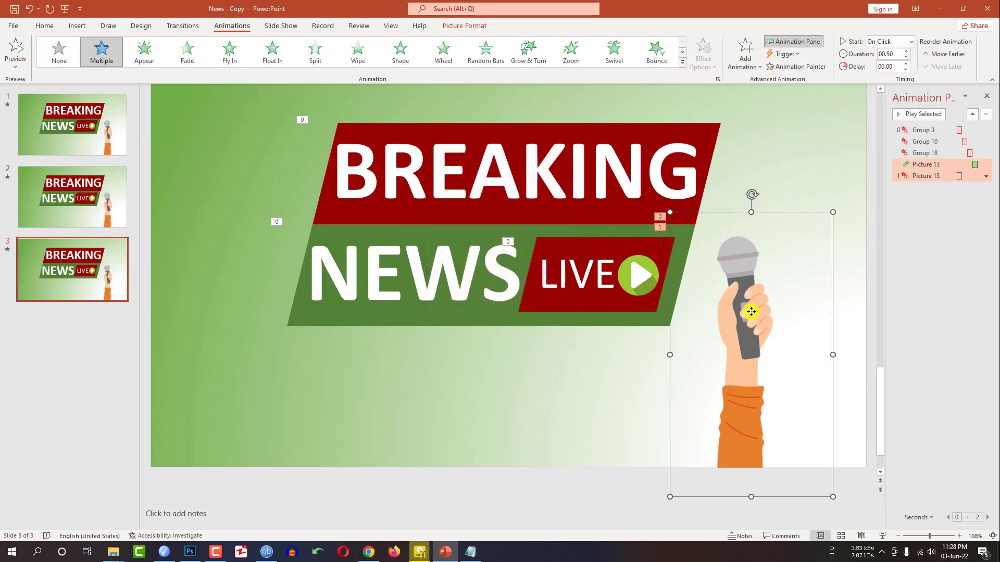
pyautogui.click(880, 42)
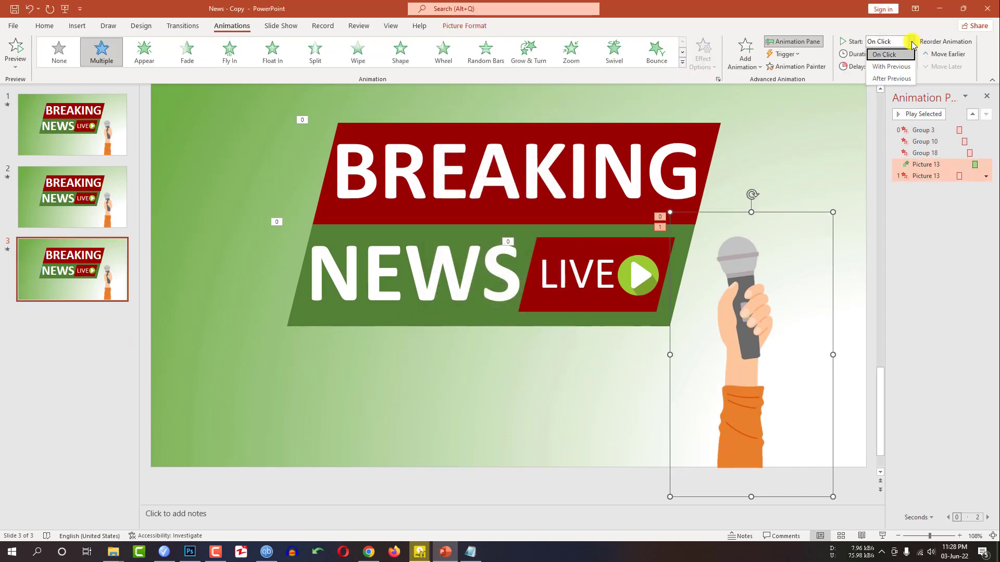
pyautogui.click(885, 78)
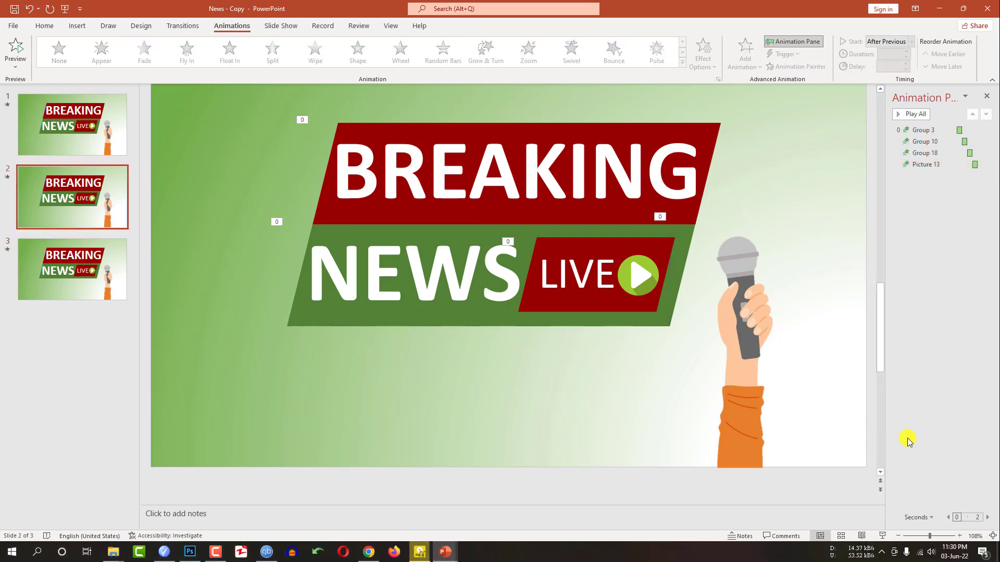
pyautogui.click(883, 536)
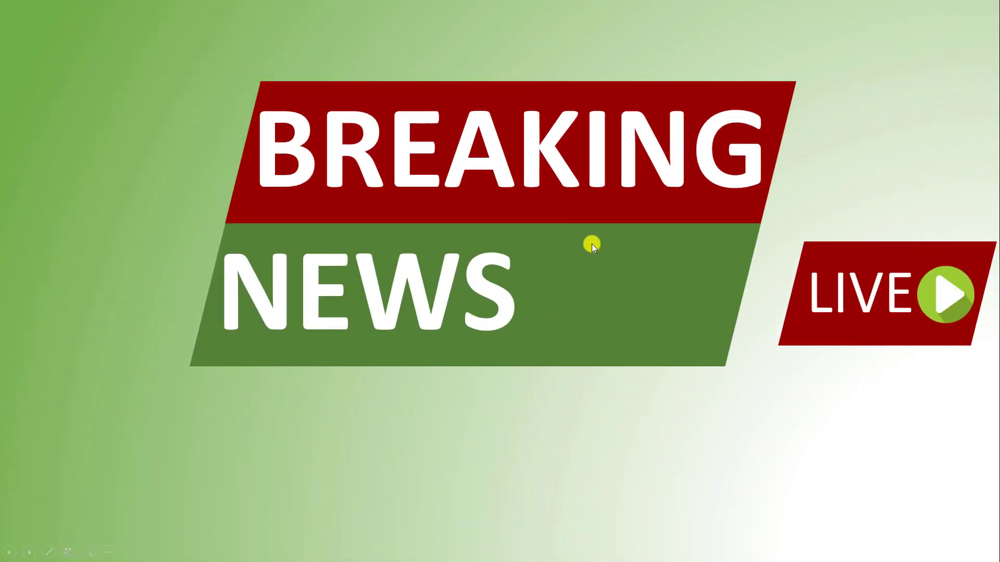
pyautogui.click(591, 242)
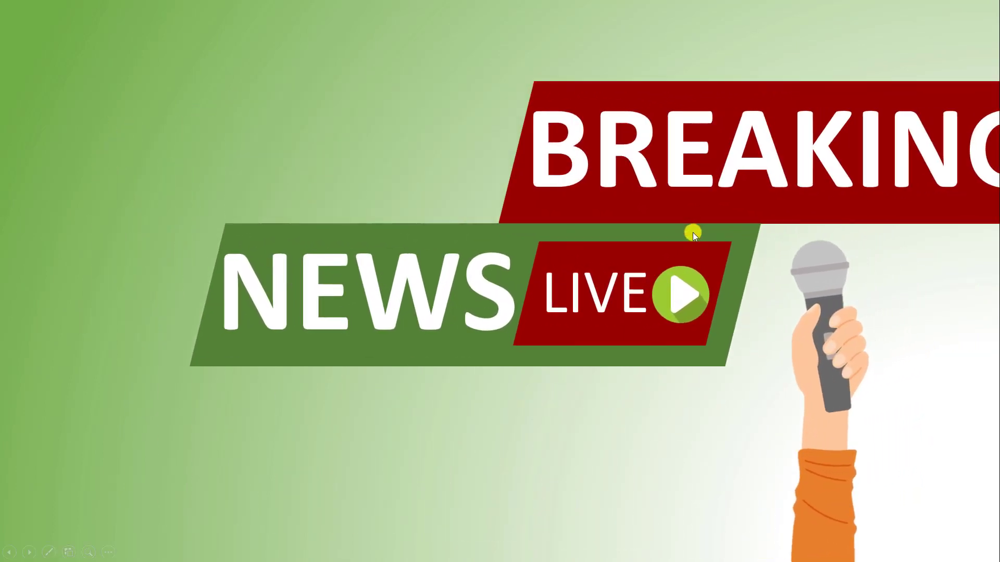
pyautogui.press('Escape')
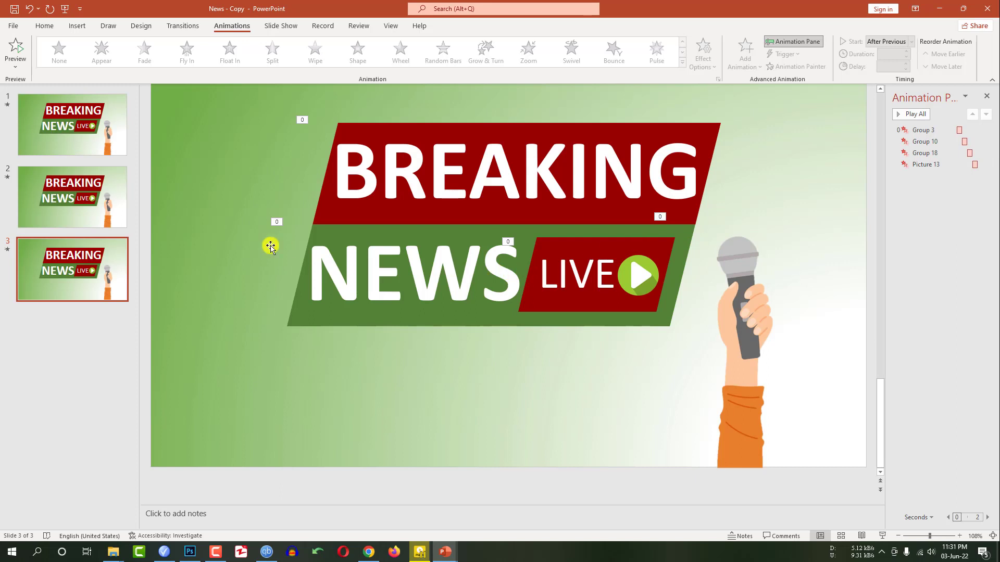
# Set the transition to None on slides 2 and 3, keeping slide 1's Rotate
pyautogui.click(123, 214)
pyautogui.click(171, 25)
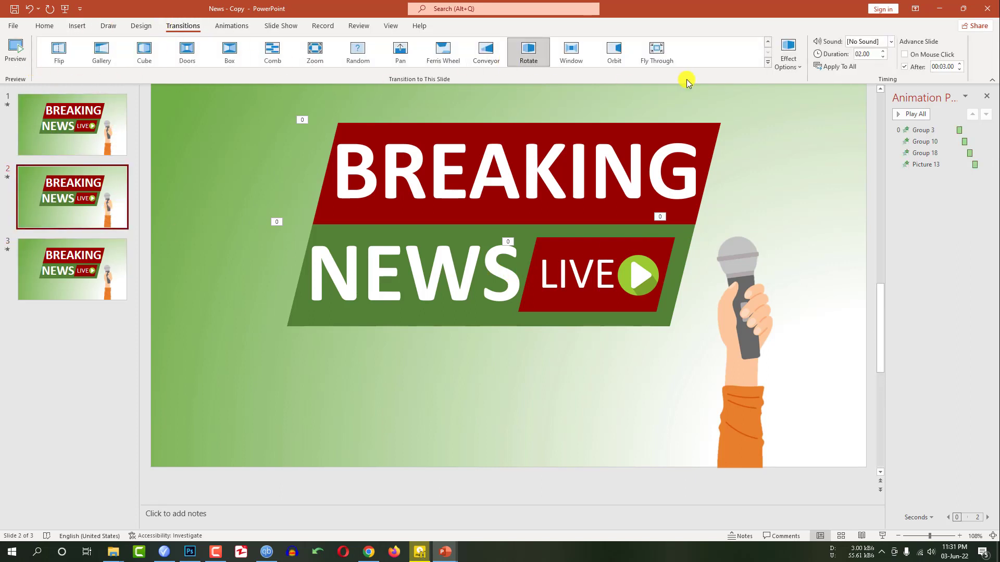
pyautogui.click(767, 64)
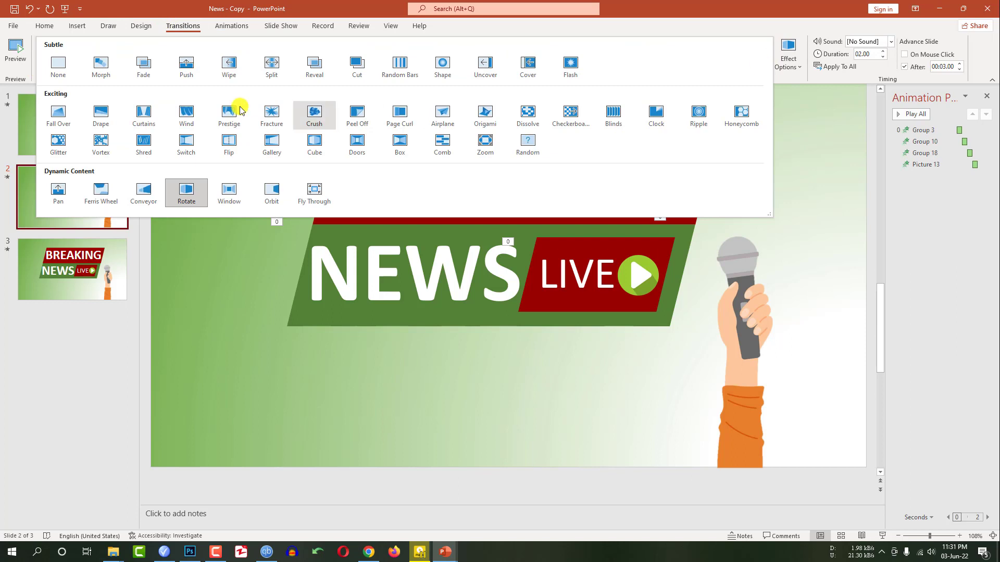
pyautogui.click(65, 72)
pyautogui.click(32, 263)
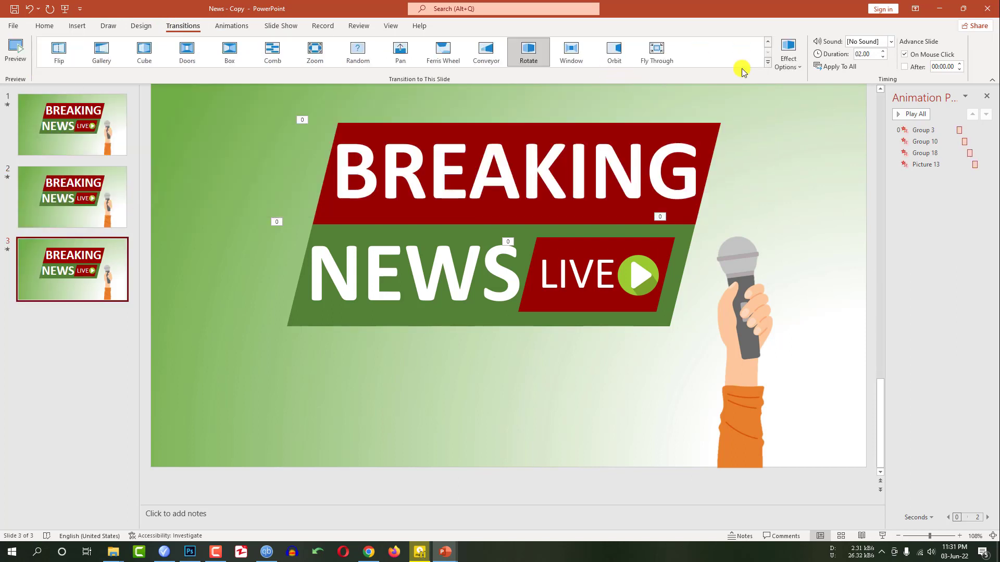
pyautogui.click(768, 63)
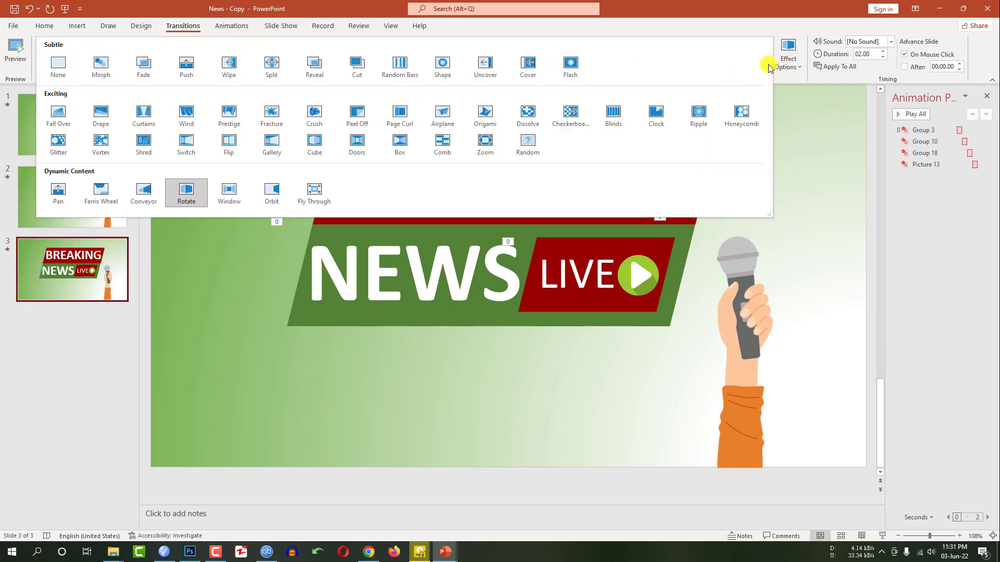
pyautogui.click(52, 63)
pyautogui.click(104, 138)
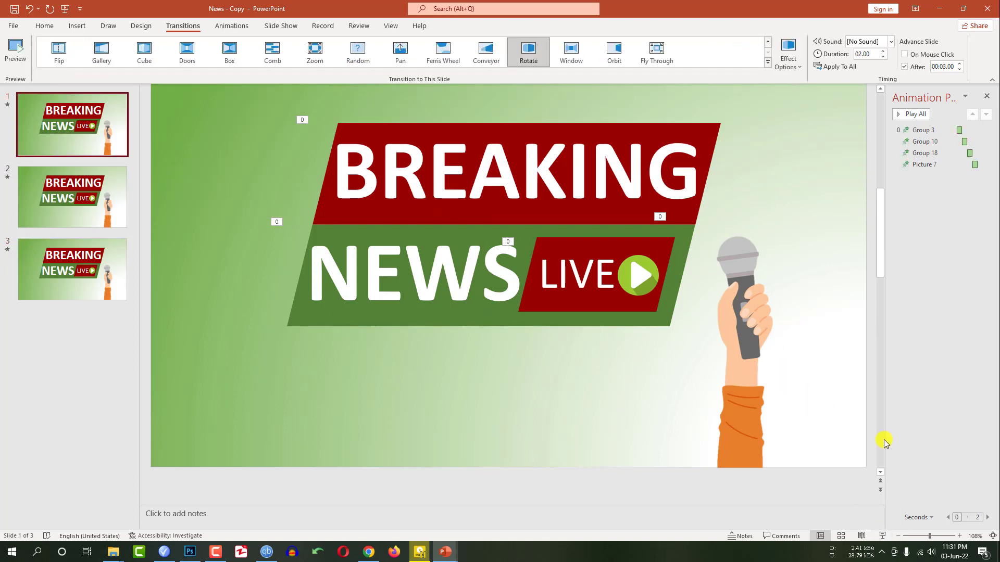
pyautogui.click(882, 536)
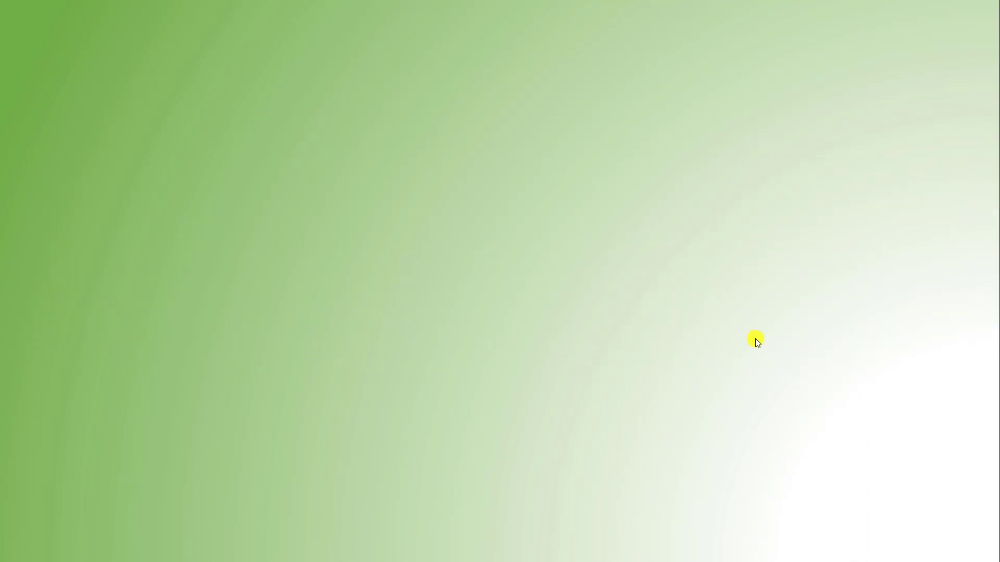
pyautogui.press('Escape')
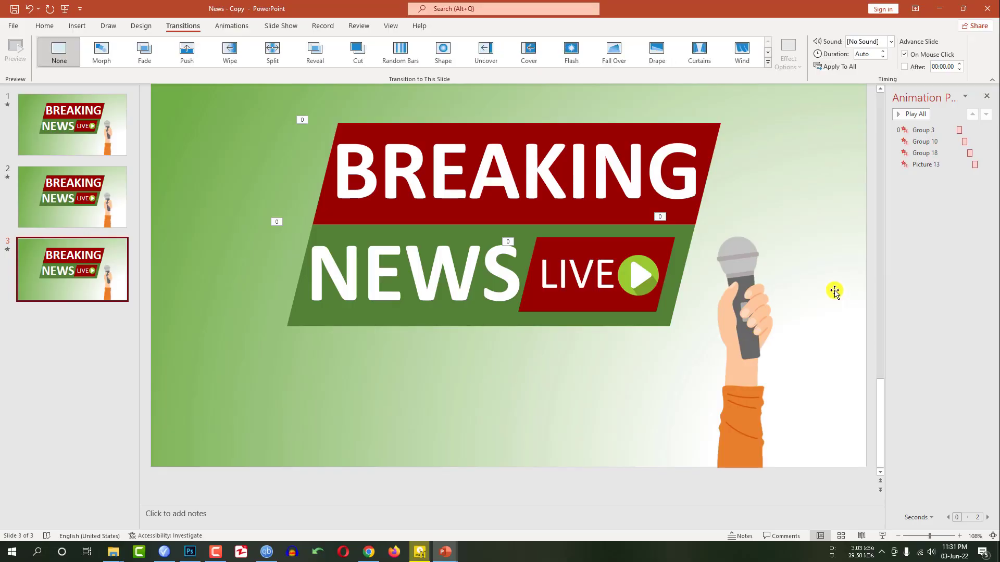
# Export a video with fewer seconds per slide as News - Copy.mp4 on the Desktop
pyautogui.click(15, 27)
pyautogui.click(31, 251)
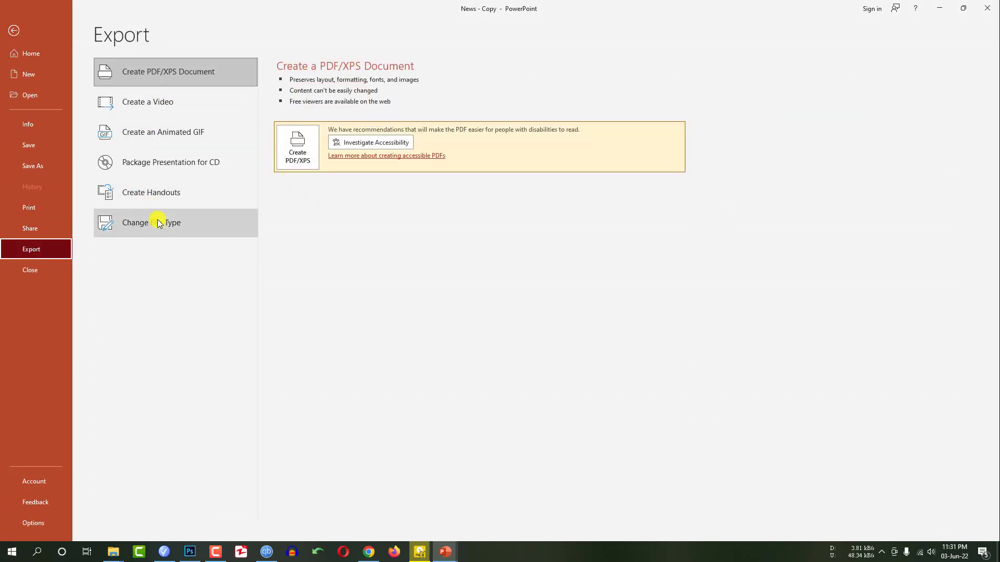
pyautogui.click(162, 114)
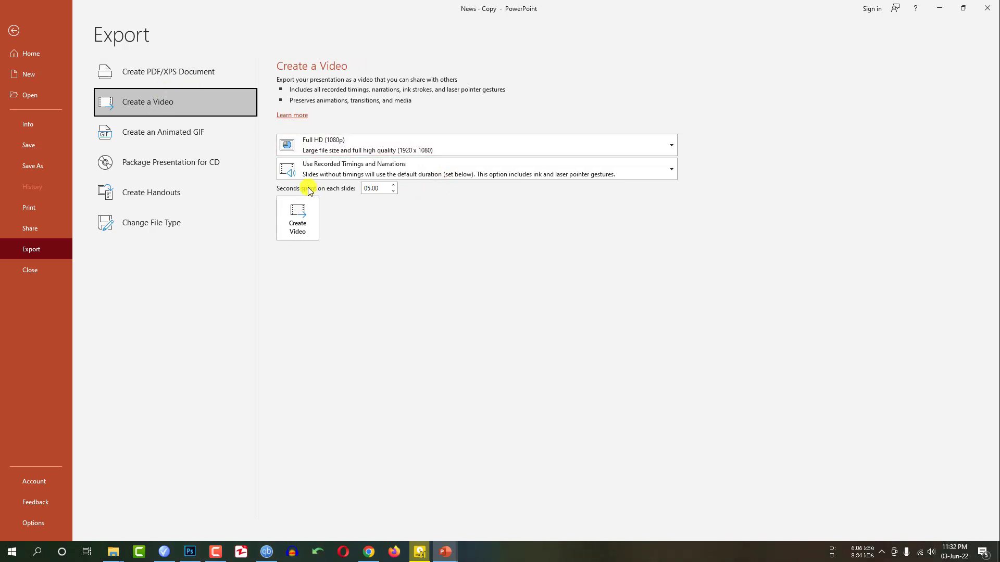
pyautogui.click(395, 193)
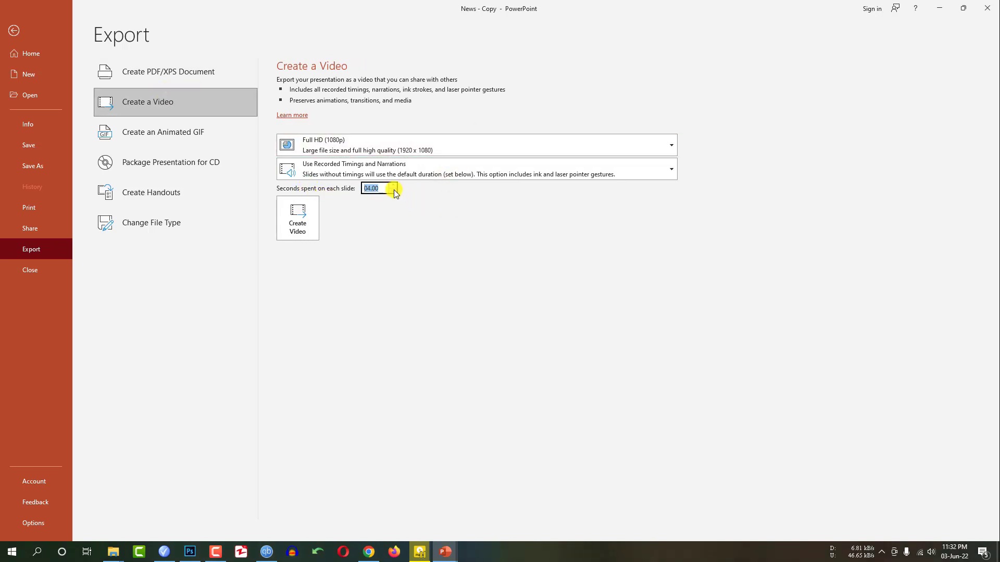
pyautogui.click(295, 220)
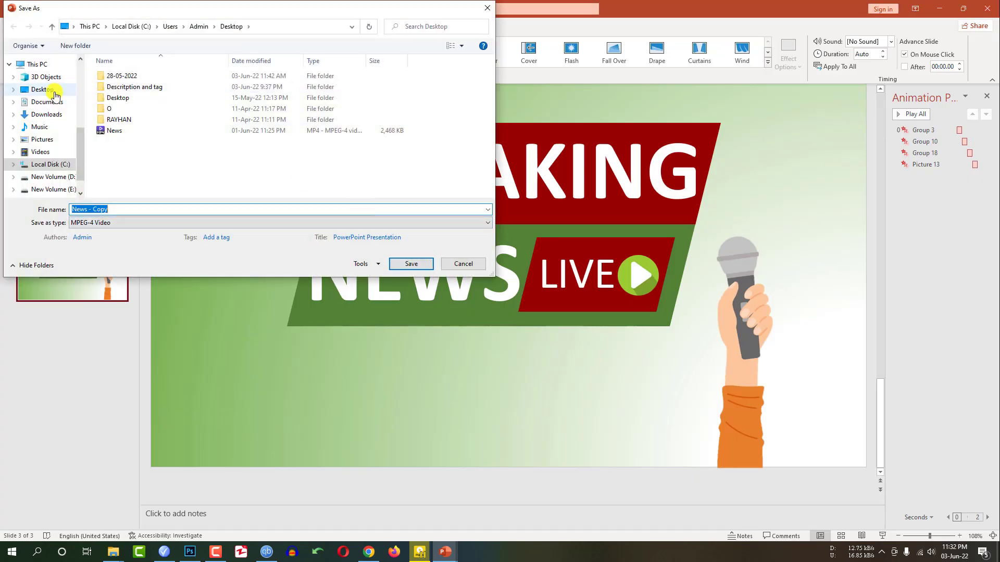
pyautogui.click(54, 94)
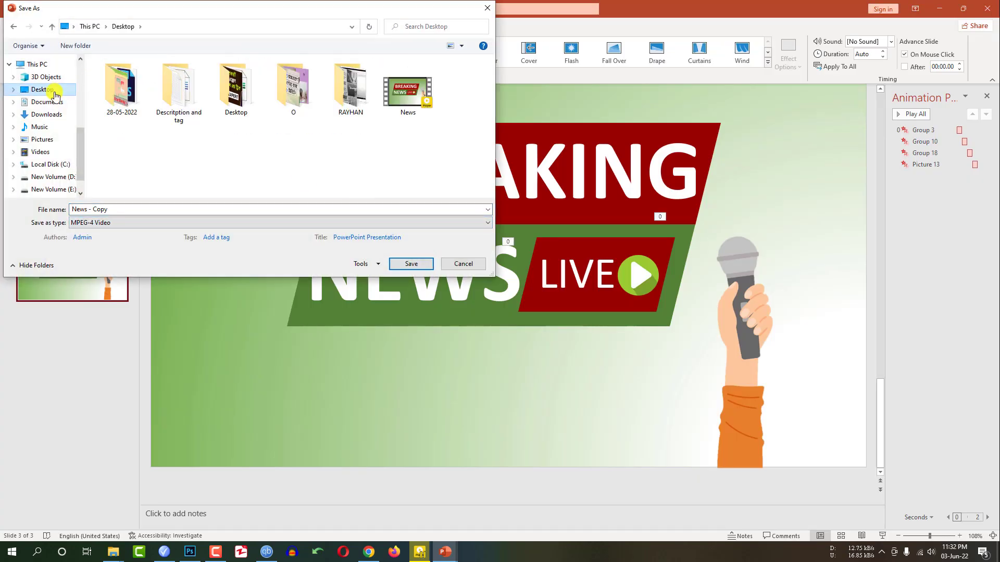
pyautogui.click(411, 264)
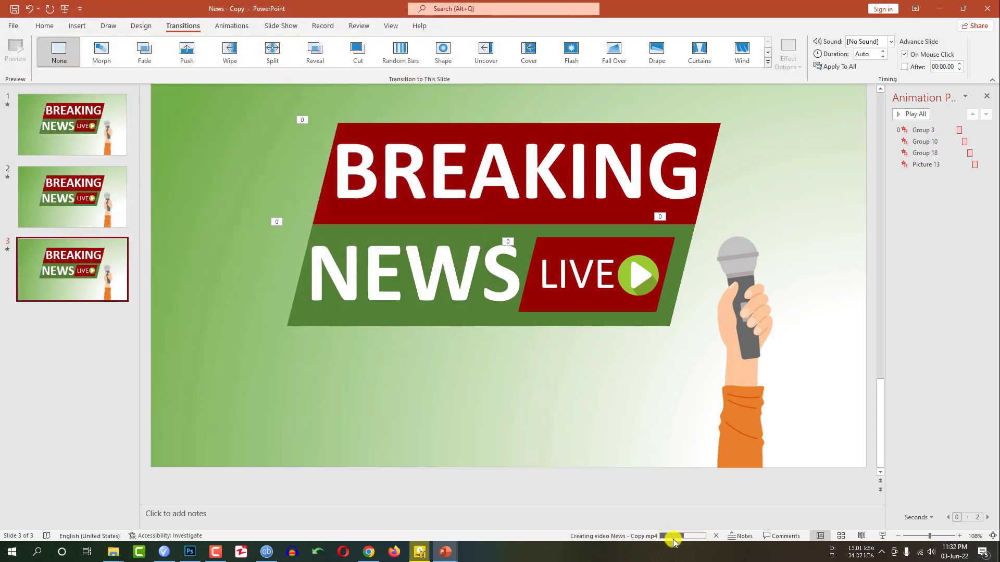
# Minimize PowerPoint and play News - Copy.mp4 from the desktop in PotPlayer
pyautogui.click(941, 12)
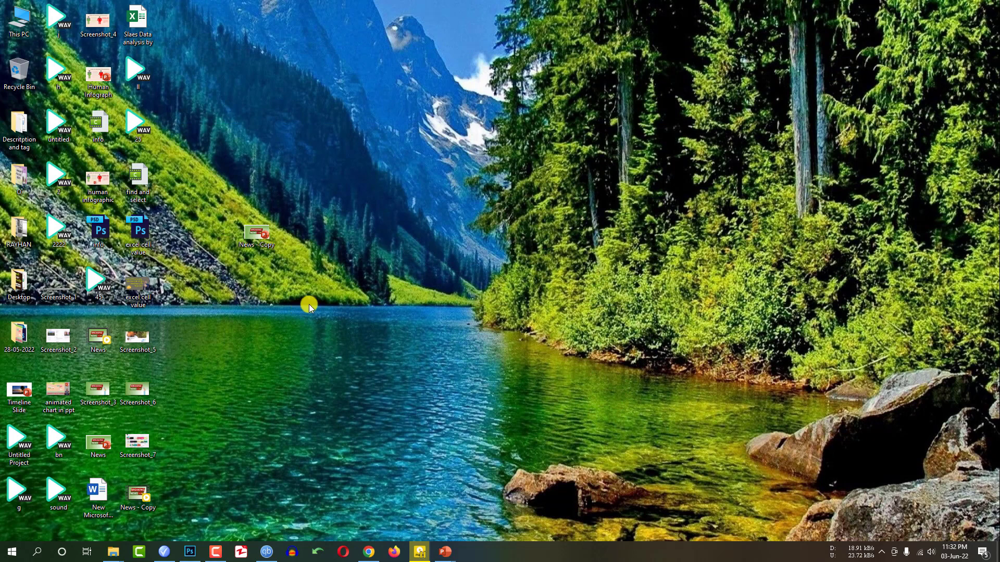
pyautogui.doubleClick(138, 498)
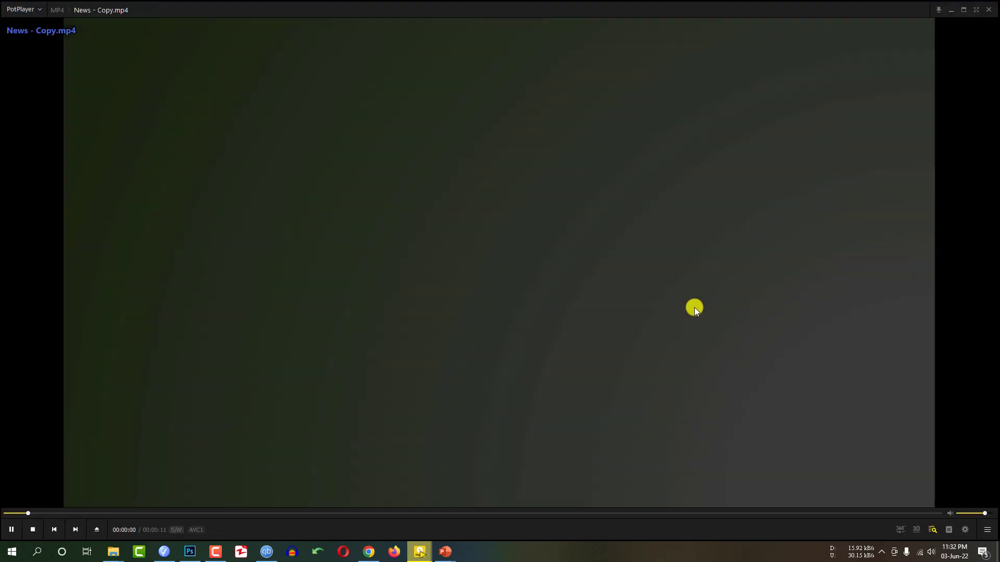